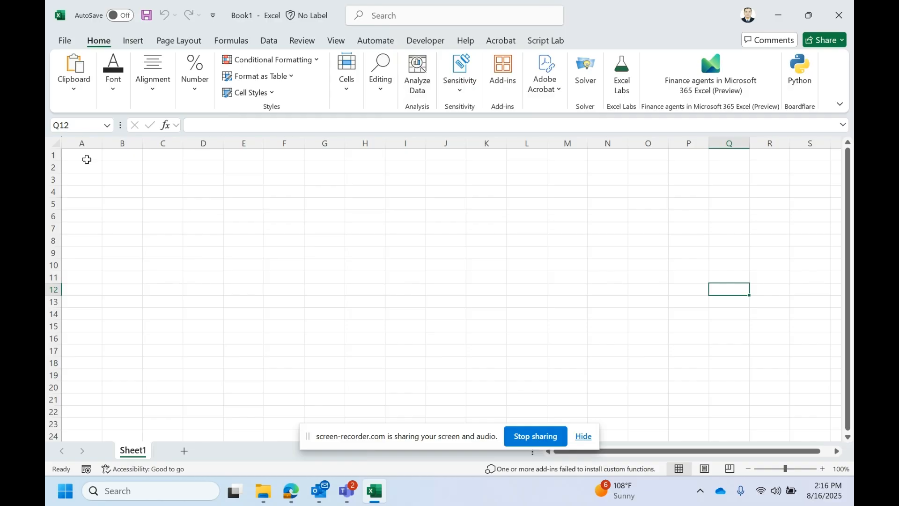
{"action": "left_click", "coordinate": [87, 160]}
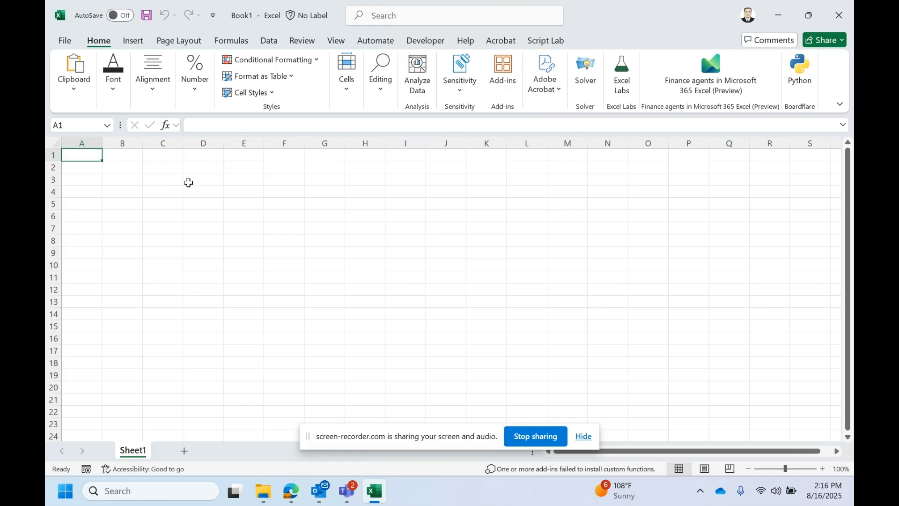
{"action": "left_click", "coordinate": [132, 150]}
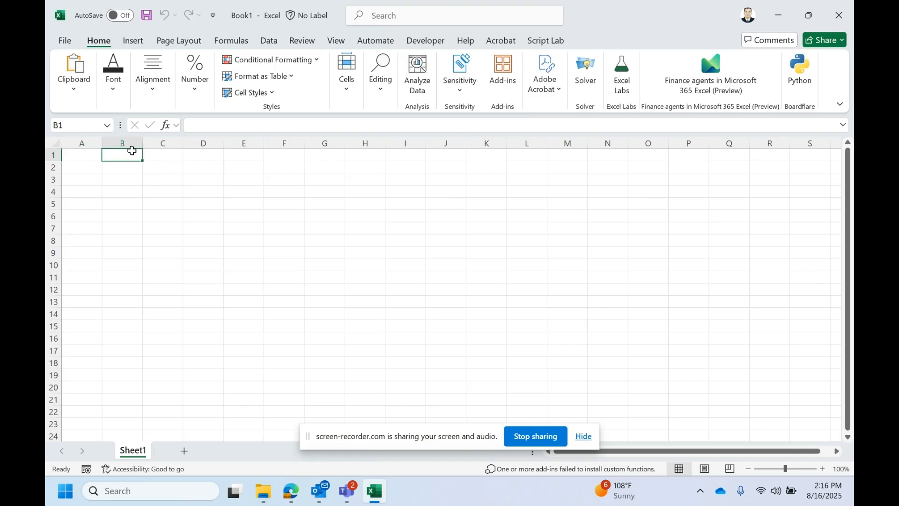
{"action": "left_click", "coordinate": [90, 155]}
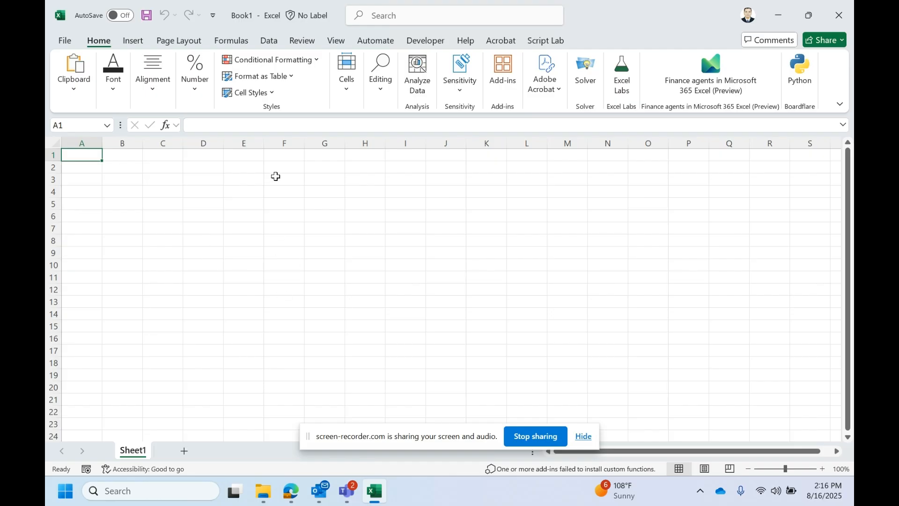
Step: Switch to File Explorer and inspect the contents and paths of the date-named folders 20250816 and 20250817
{"action": "left_click", "coordinate": [278, 499]}
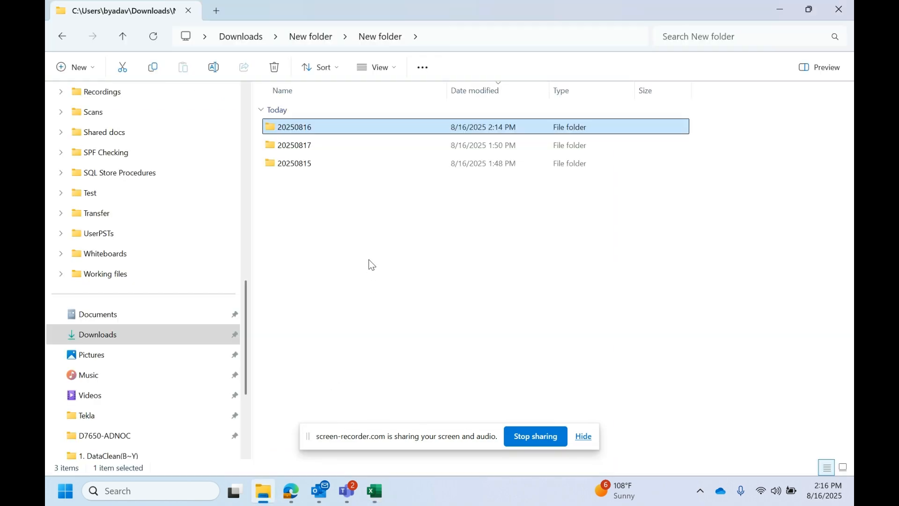
{"action": "left_click_drag", "start_coordinate": [371, 266], "coordinate": [392, 121]}
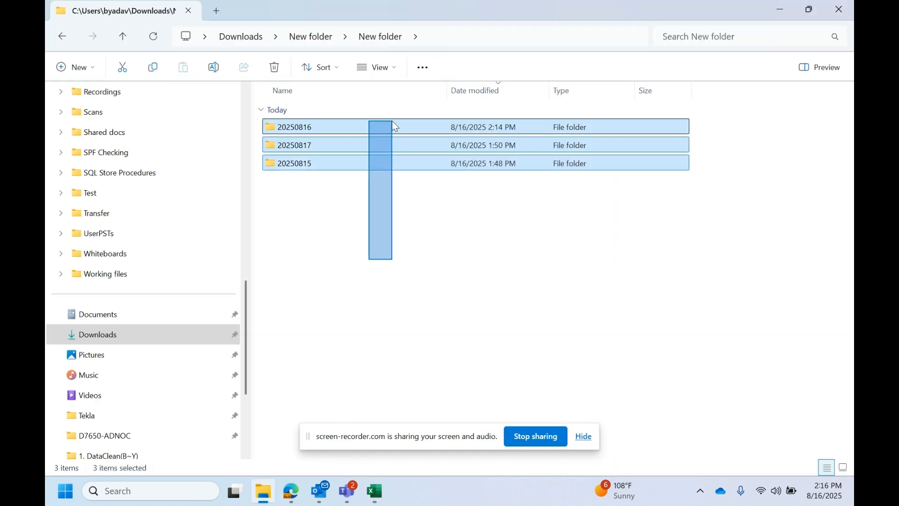
{"action": "left_click", "coordinate": [465, 34]}
{"action": "left_click", "coordinate": [418, 257]}
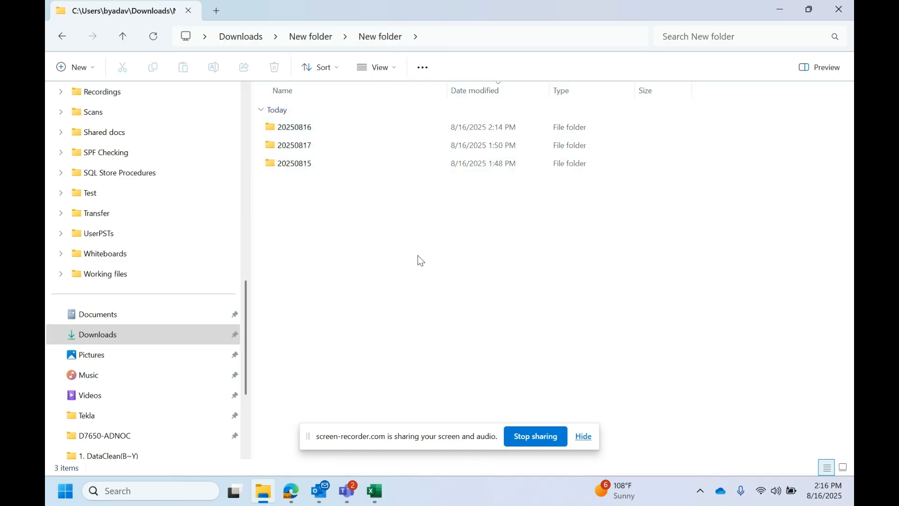
{"action": "double_click", "coordinate": [333, 135]}
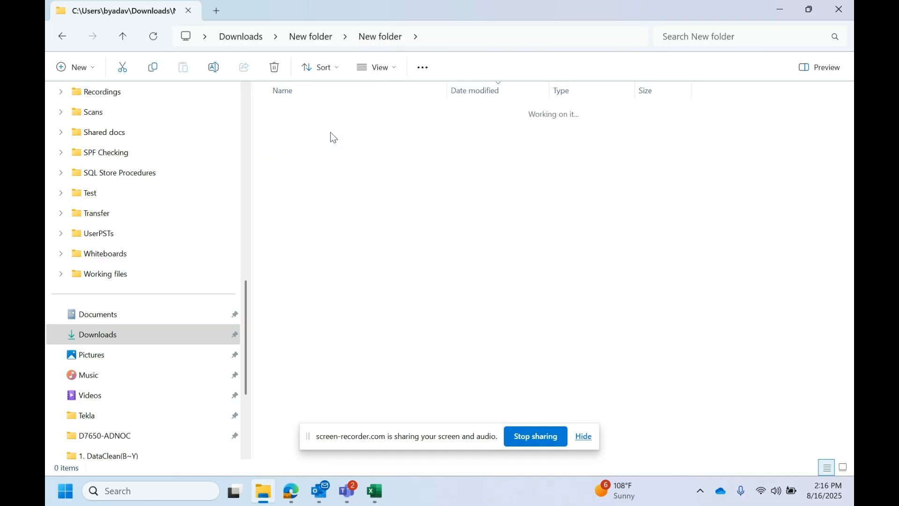
{"action": "left_click", "coordinate": [377, 46]}
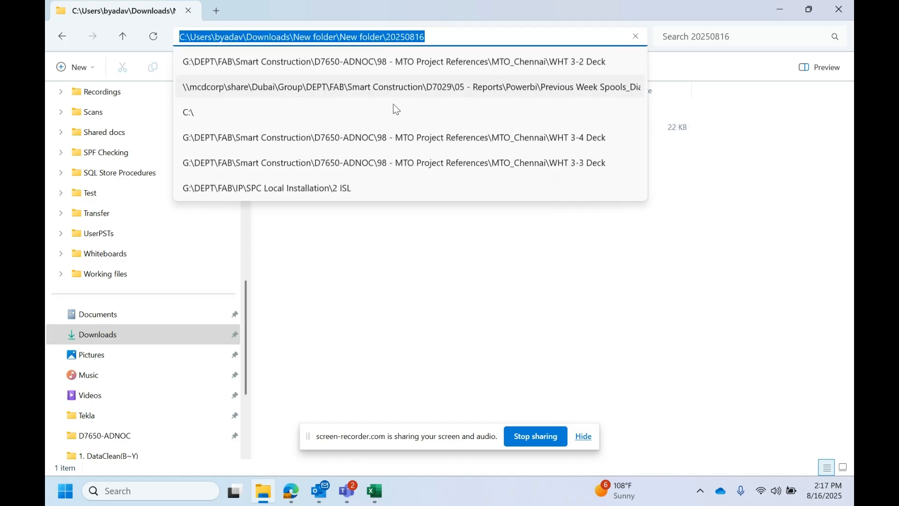
{"action": "left_click", "coordinate": [367, 249]}
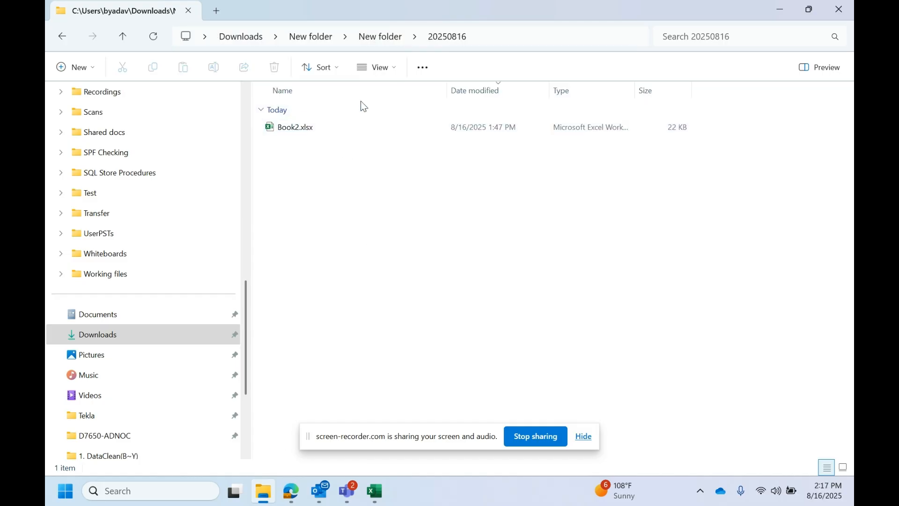
{"action": "left_click", "coordinate": [403, 33]}
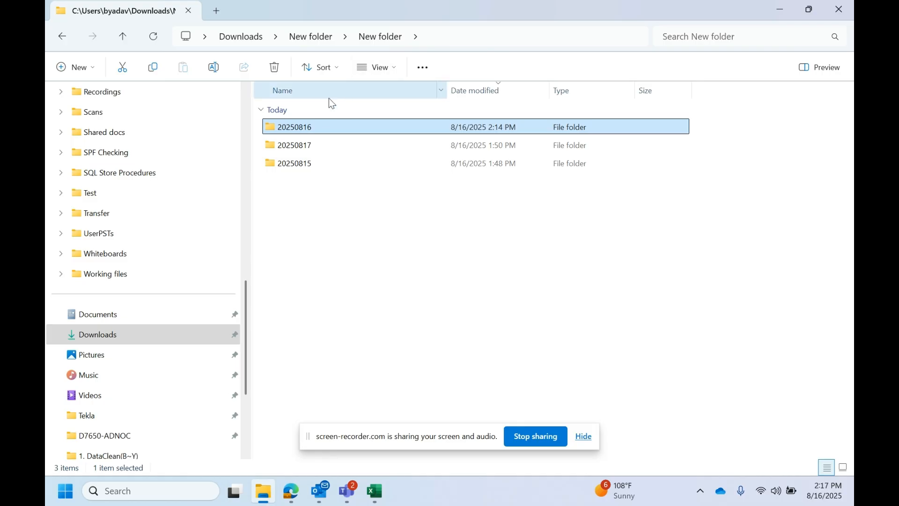
{"action": "double_click", "coordinate": [298, 147]}
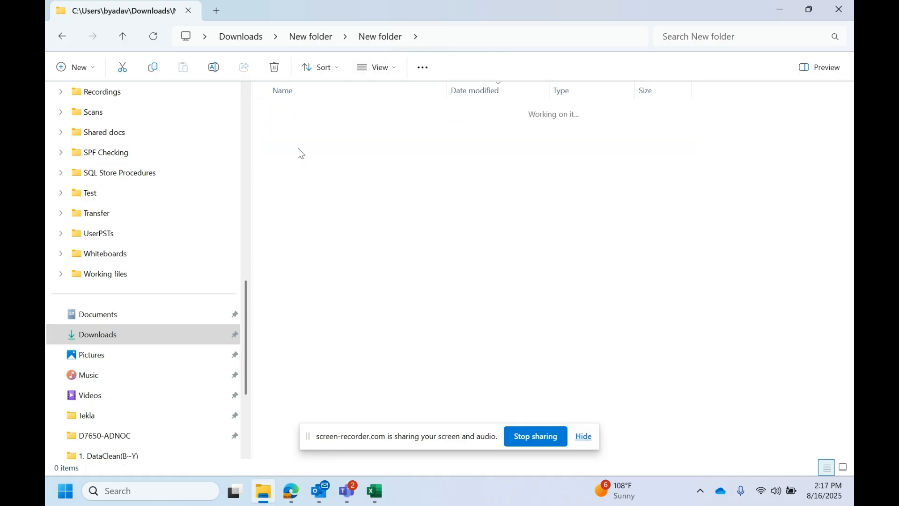
{"action": "left_click", "coordinate": [381, 37]}
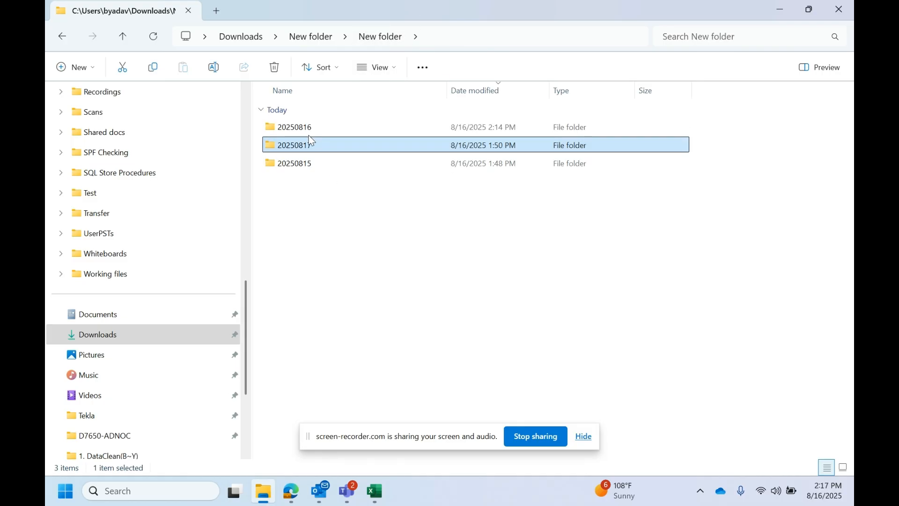
Step: Open Book2.xlsx from folder 20250816, look through its three sheets, and close the workbook
{"action": "double_click", "coordinate": [314, 128]}
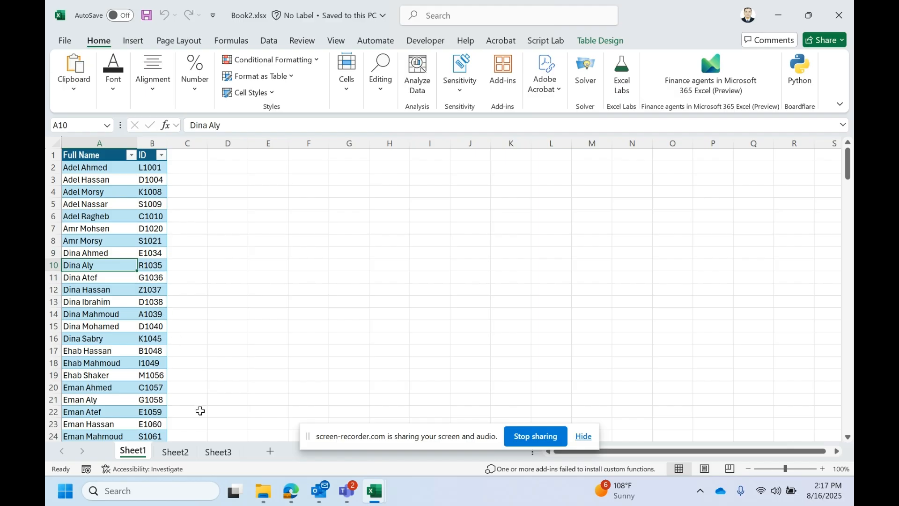
{"action": "left_click", "coordinate": [183, 453]}
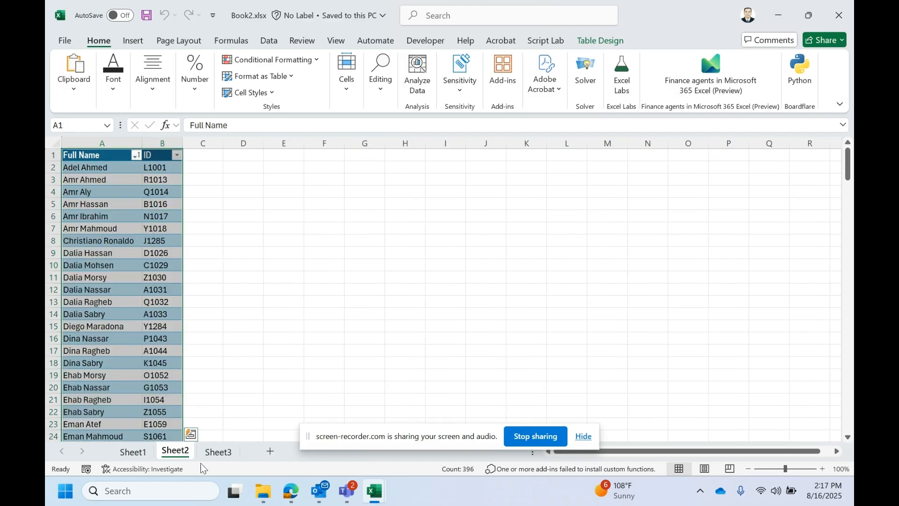
{"action": "left_click", "coordinate": [225, 452]}
{"action": "left_click", "coordinate": [133, 451]}
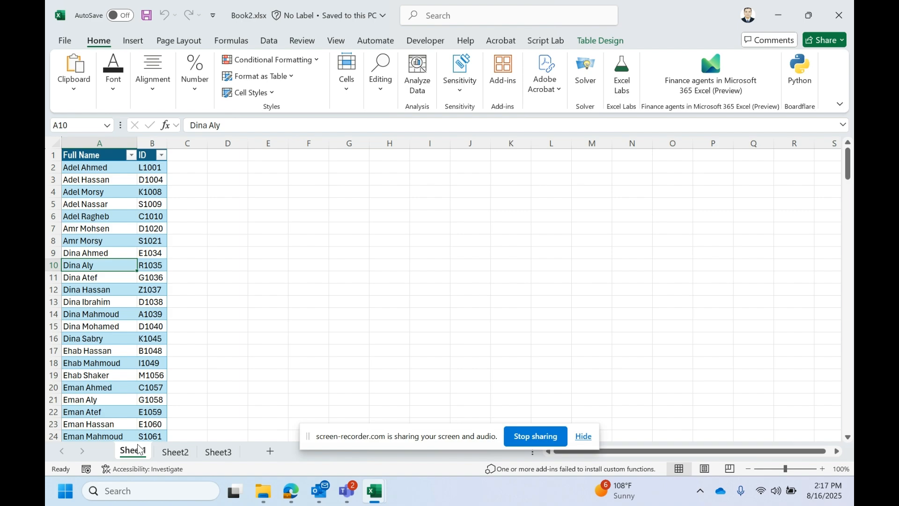
{"action": "left_click", "coordinate": [838, 15]}
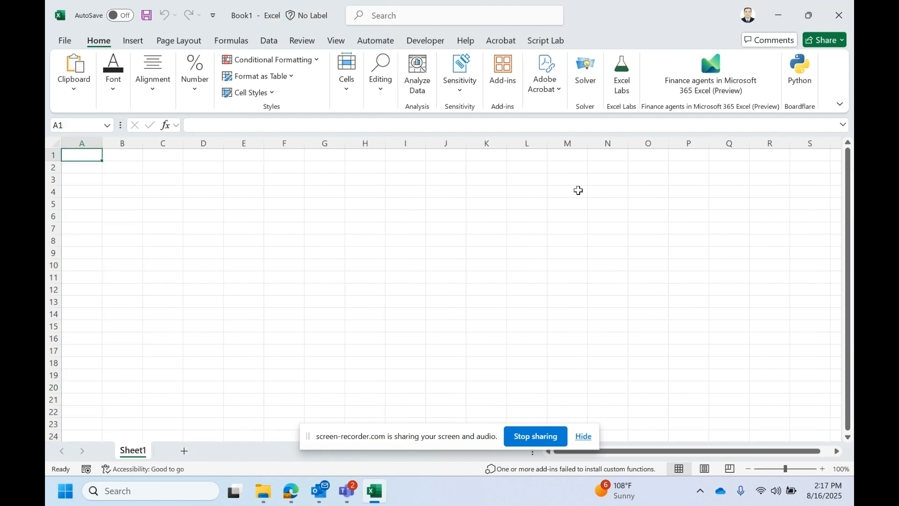
Step: Open Book2.xlsx from folder 20250817 and look through its sheets, ending on Sheet2
{"action": "left_click", "coordinate": [779, 15]}
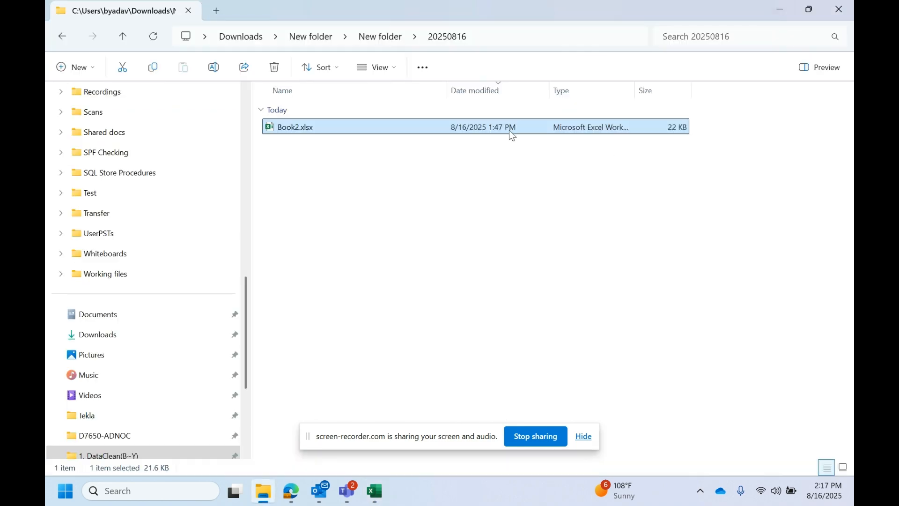
{"action": "left_click", "coordinate": [381, 36]}
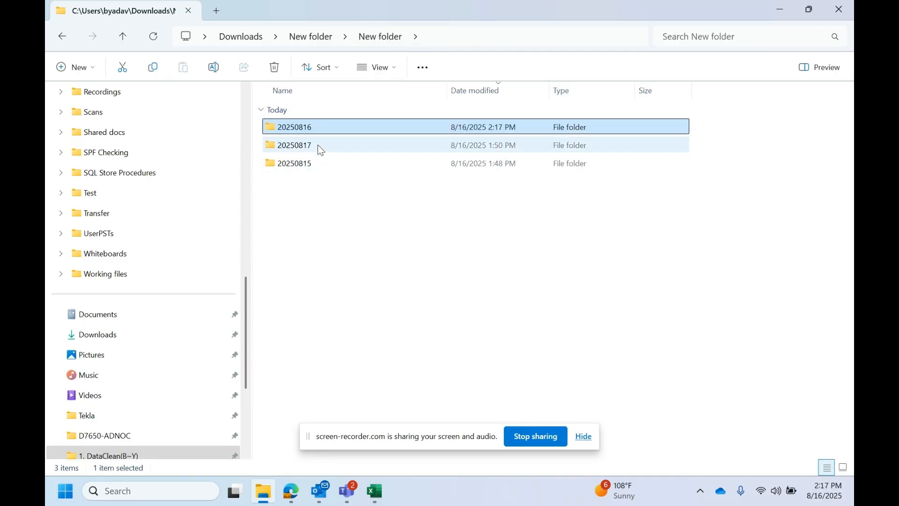
{"action": "left_click", "coordinate": [320, 148]}
{"action": "double_click", "coordinate": [320, 148]}
{"action": "double_click", "coordinate": [311, 131]}
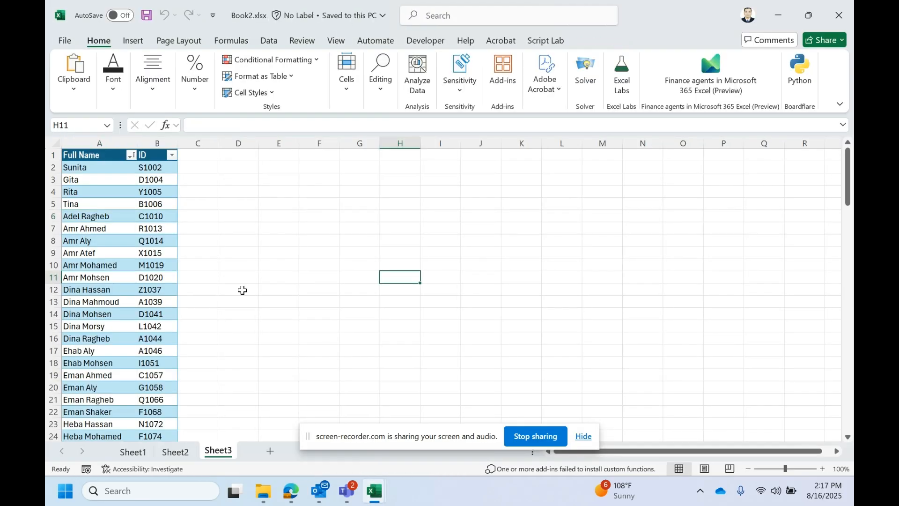
{"action": "left_click", "coordinate": [140, 452]}
{"action": "left_click", "coordinate": [161, 455]}
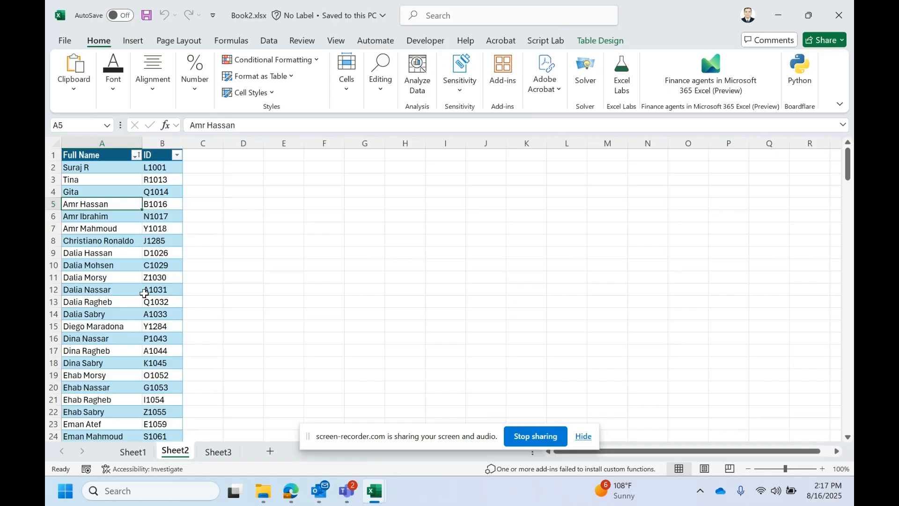
Step: Examine the first three records in A2:B4 of Sheet2, then close the workbook
{"action": "left_click", "coordinate": [98, 168]}
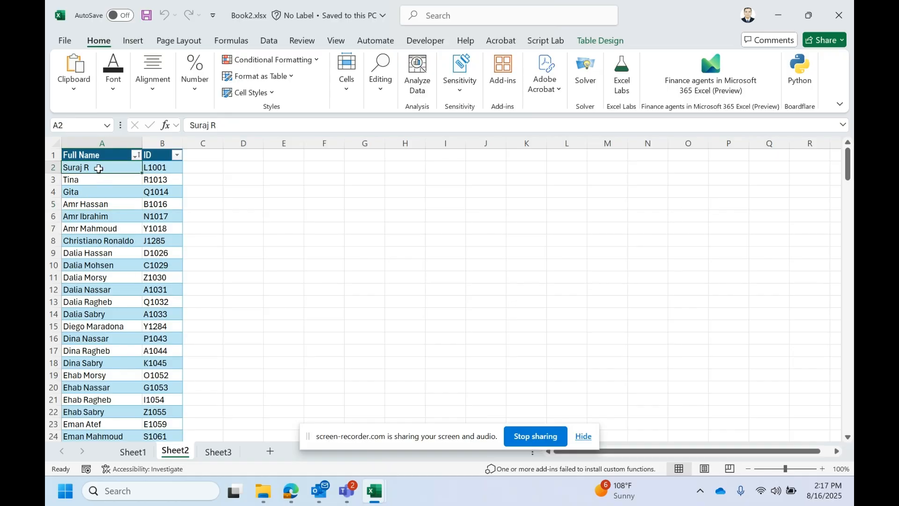
{"action": "key", "text": "shift+Right"}
{"action": "key", "text": "shift+Down"}
{"action": "key", "text": "shift+Down"}
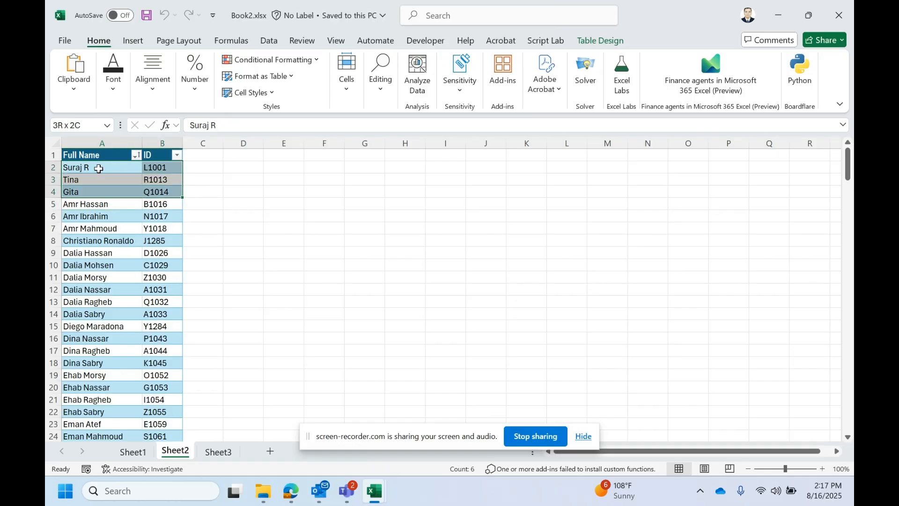
{"action": "left_click", "coordinate": [98, 170]}
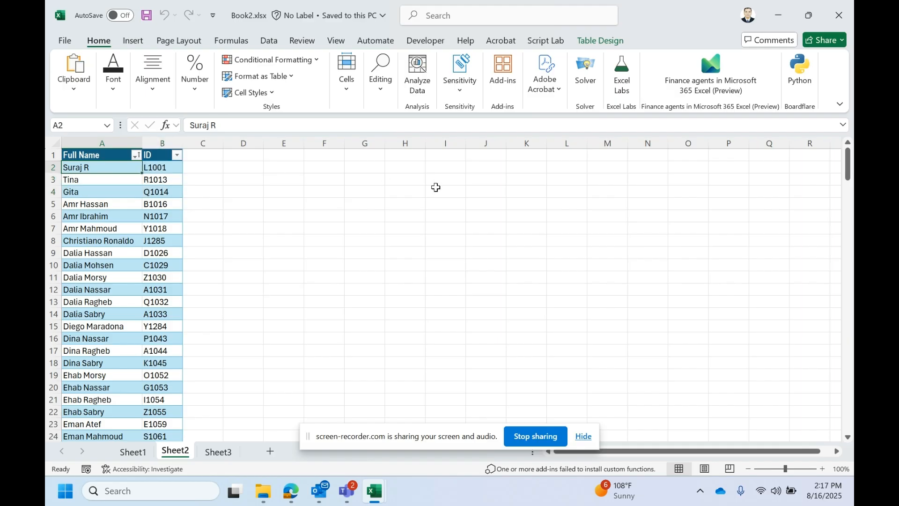
{"action": "left_click", "coordinate": [829, 26]}
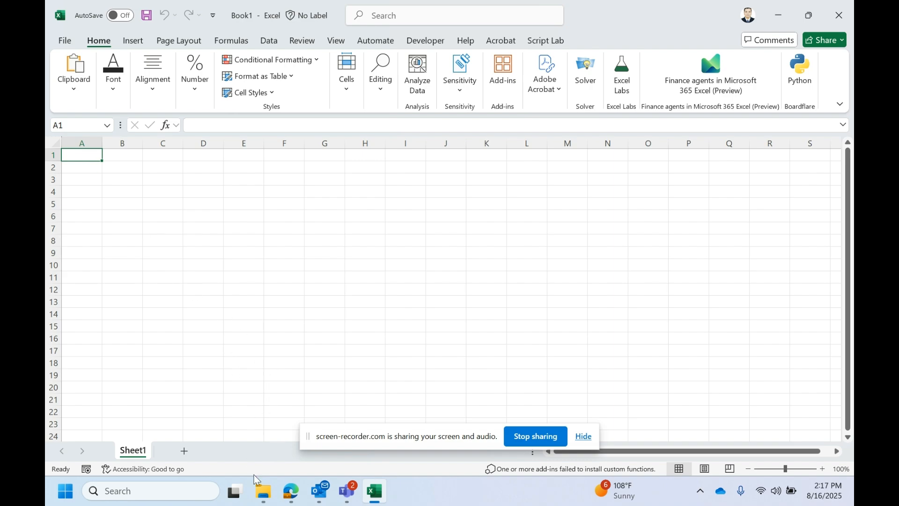
Step: Return to File Explorer and check the file name and full path inside folder 20250816
{"action": "left_click", "coordinate": [264, 491]}
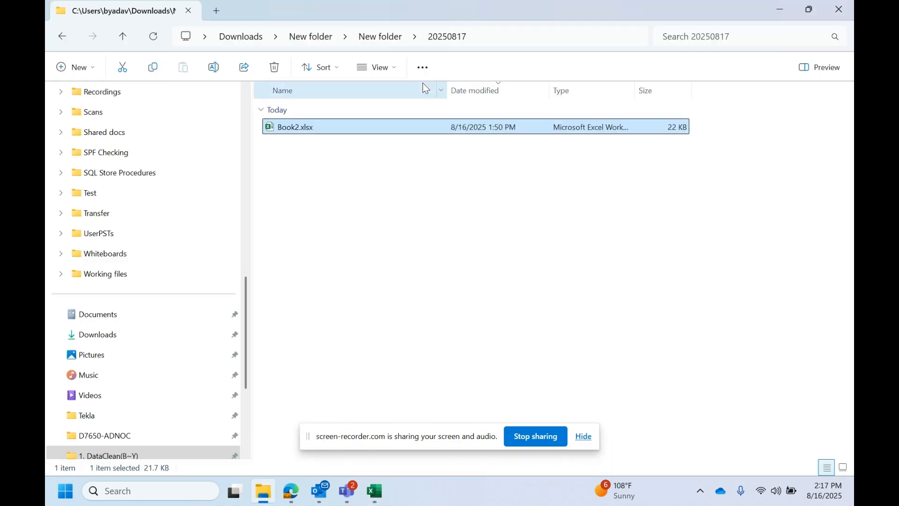
{"action": "left_click", "coordinate": [388, 39]}
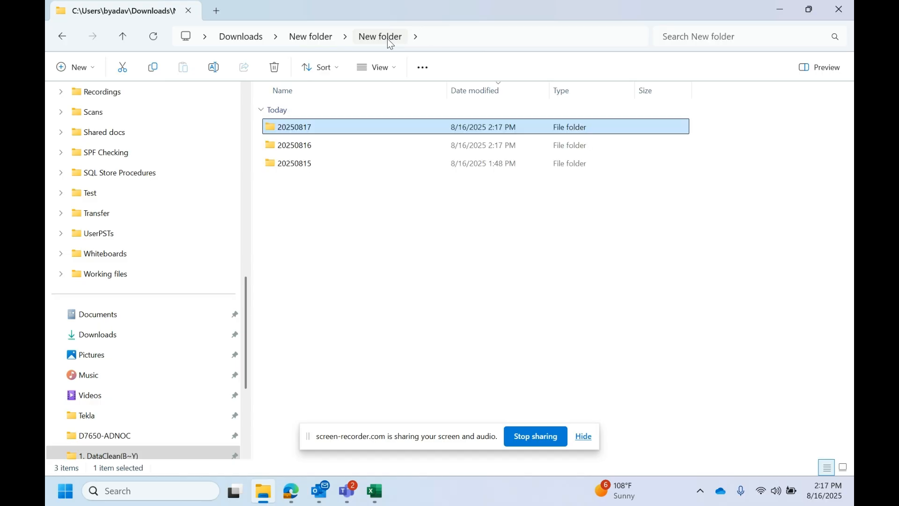
{"action": "left_click", "coordinate": [323, 150]}
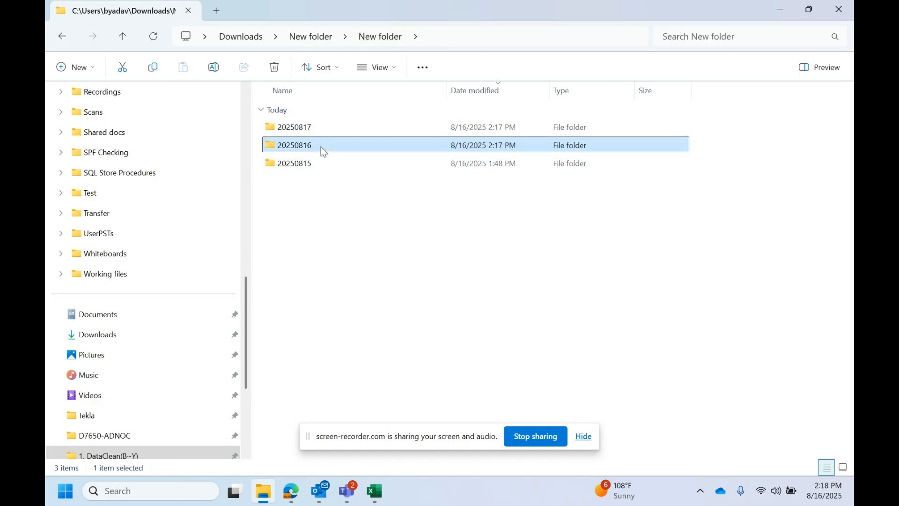
{"action": "left_click", "coordinate": [321, 147]}
{"action": "left_click", "coordinate": [353, 189]}
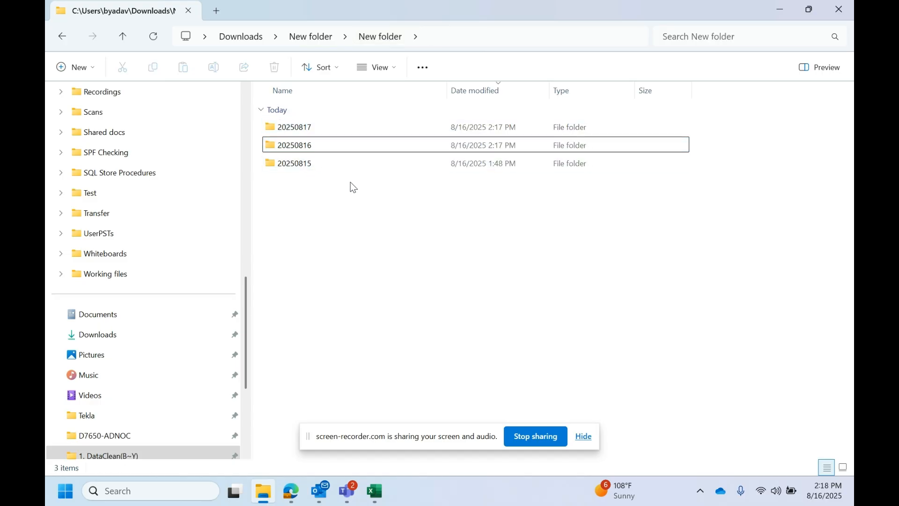
{"action": "left_click", "coordinate": [331, 152]}
{"action": "double_click", "coordinate": [331, 152]}
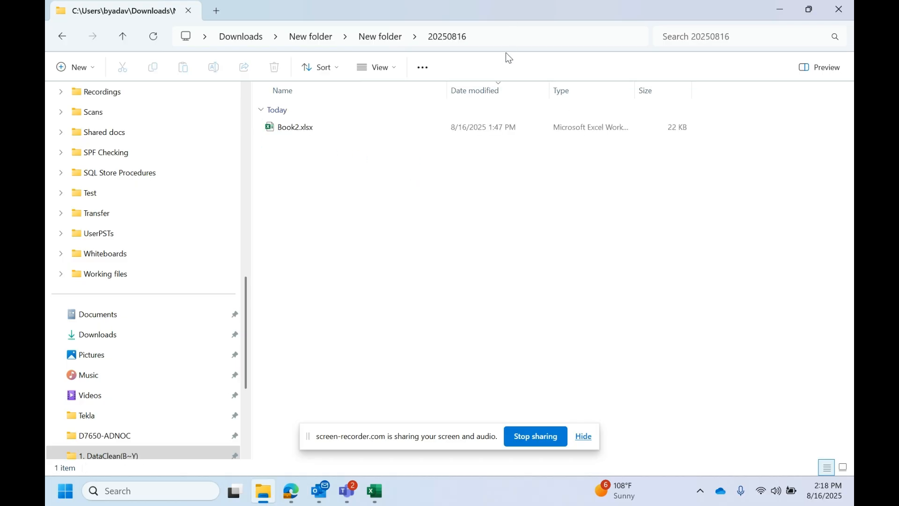
{"action": "left_click", "coordinate": [513, 37]}
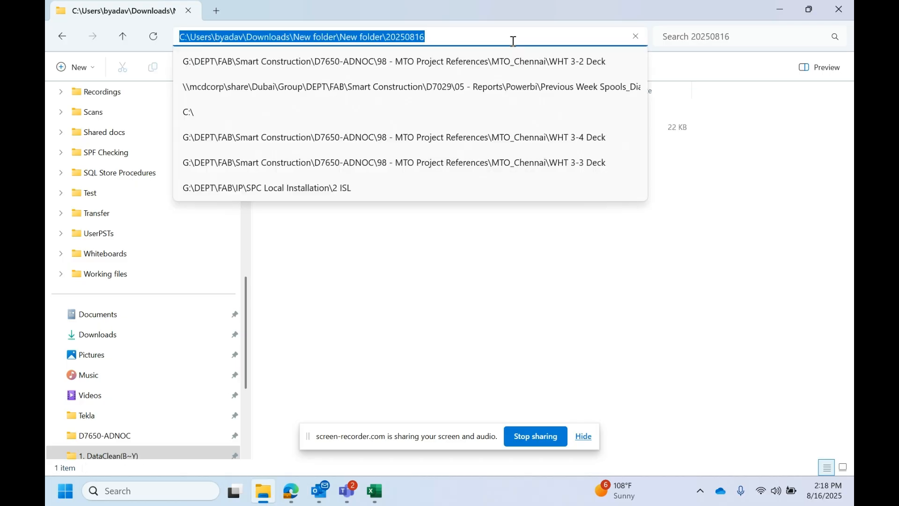
{"action": "left_click", "coordinate": [395, 298]}
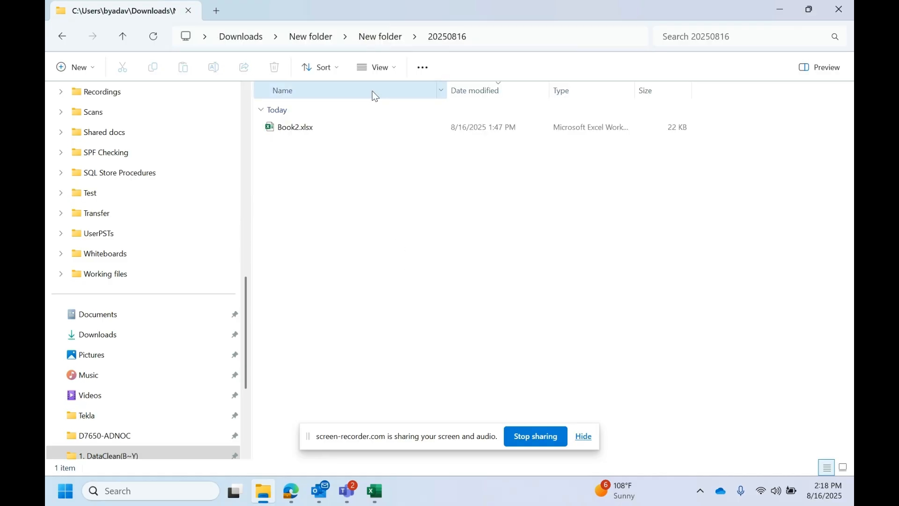
Step: Check the file in folder 20250817, then go back to the parent folder and select 20250816
{"action": "left_click", "coordinate": [383, 43]}
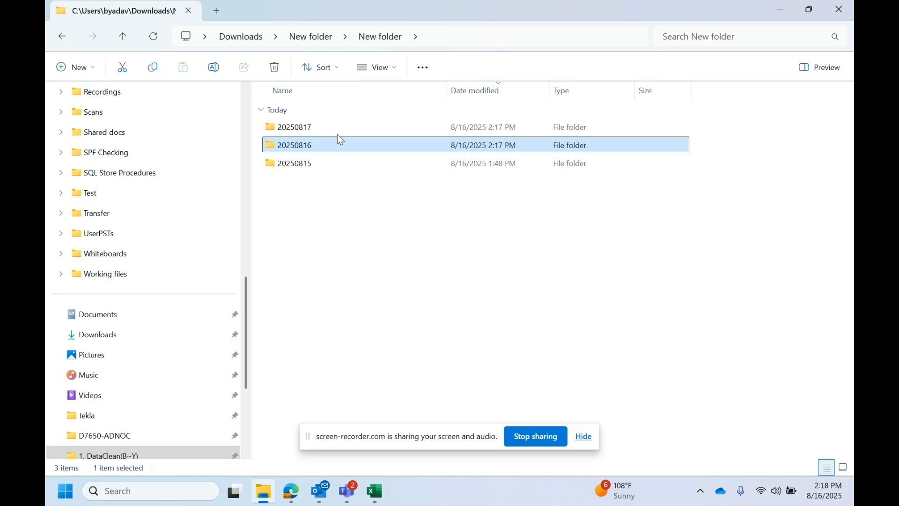
{"action": "double_click", "coordinate": [337, 133]}
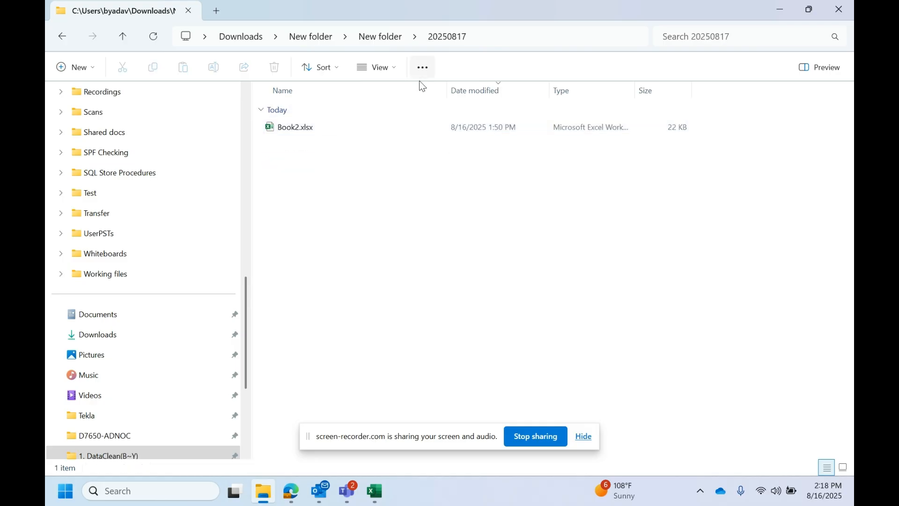
{"action": "left_click", "coordinate": [388, 39]}
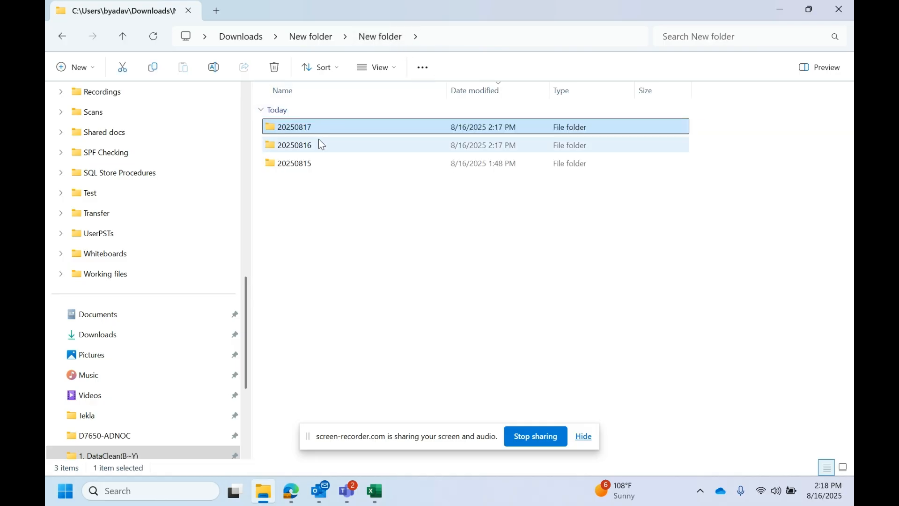
{"action": "left_click", "coordinate": [319, 141]}
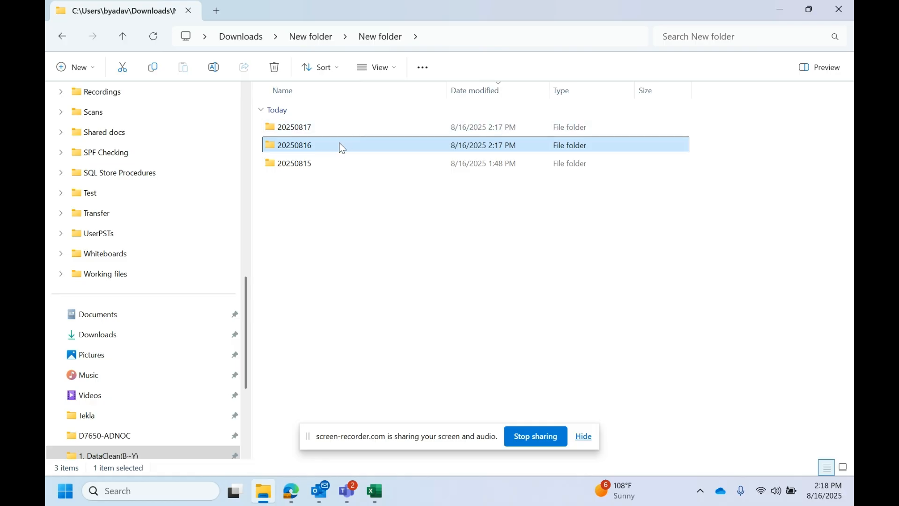
Step: Copy the full path of folder 20250816 from File Explorer and switch back to the blank Excel workbook
{"action": "double_click", "coordinate": [339, 144]}
{"action": "left_click", "coordinate": [509, 31]}
{"action": "key", "text": "ctrl+c"}
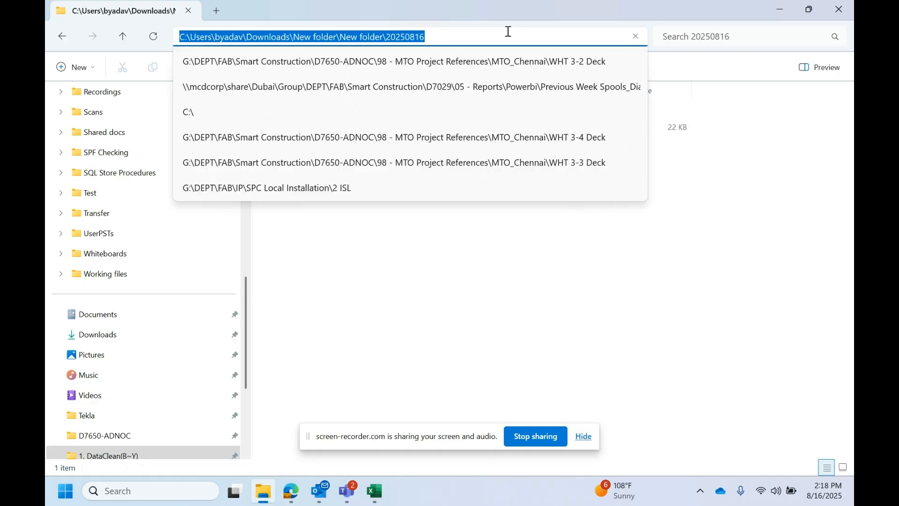
{"action": "left_click", "coordinate": [322, 394]}
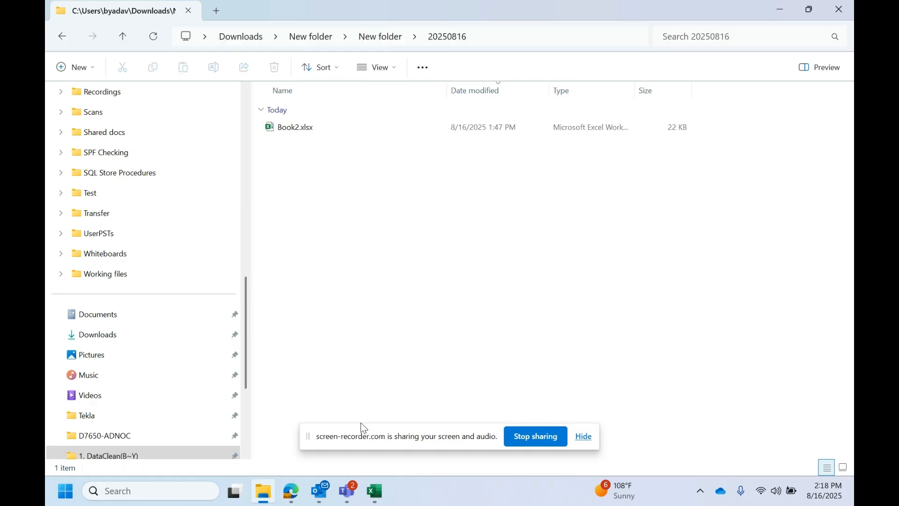
{"action": "left_click", "coordinate": [376, 497]}
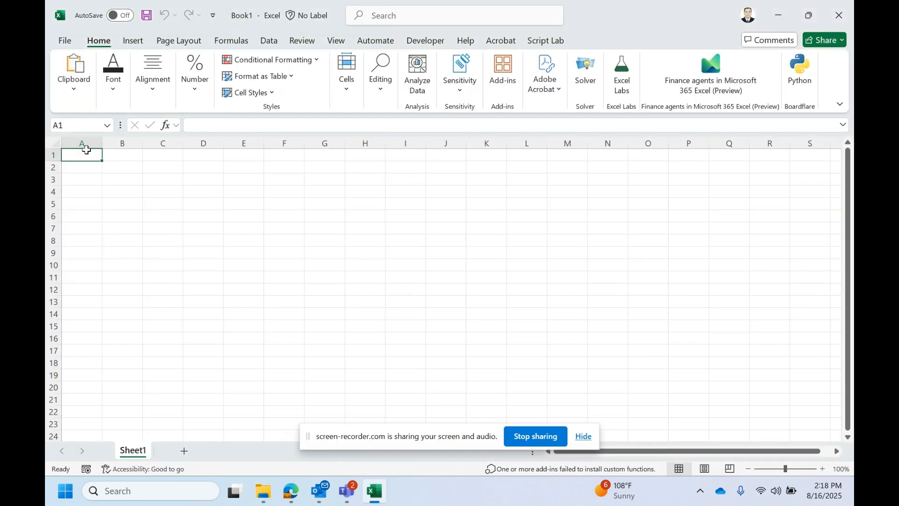
Step: Enter Path in A1 with the copied folder path beside it in B1, and autofit column B
{"action": "type", "text": "P"}
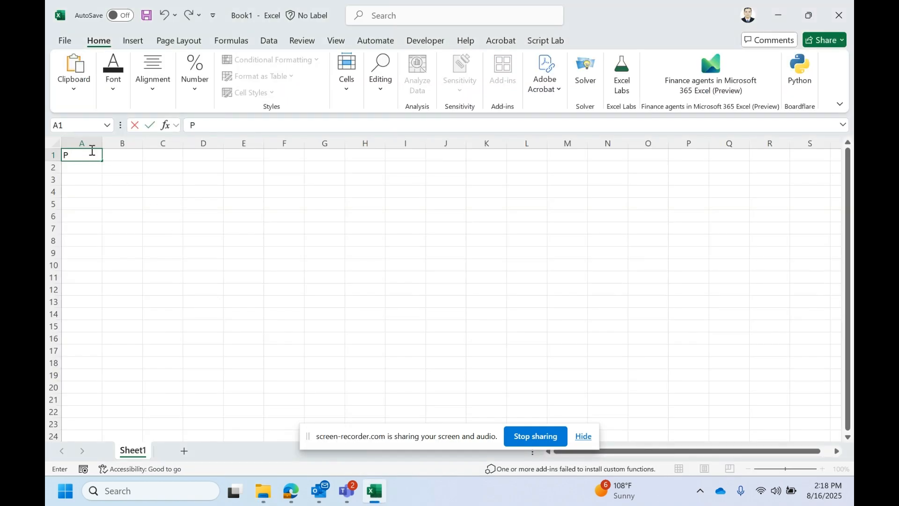
{"action": "type", "text": "ath"}
{"action": "key", "text": "Tab"}
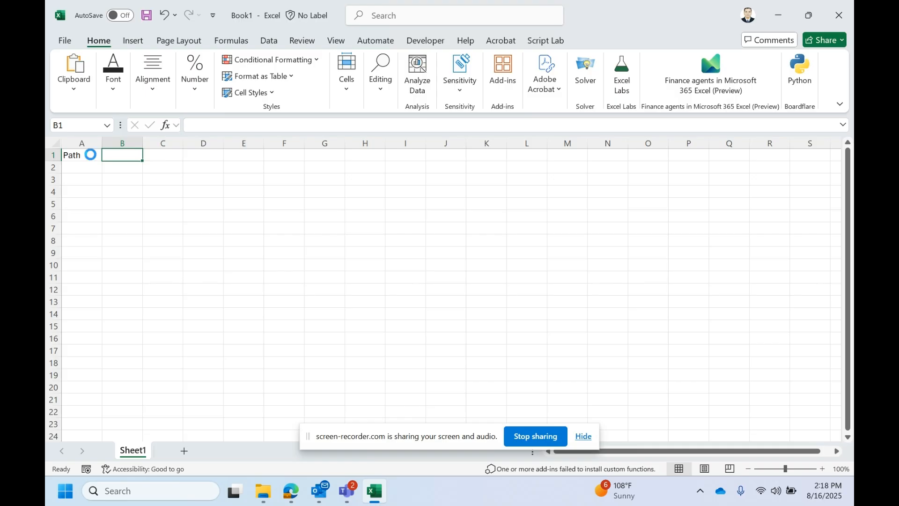
{"action": "key", "text": "ctrl+v"}
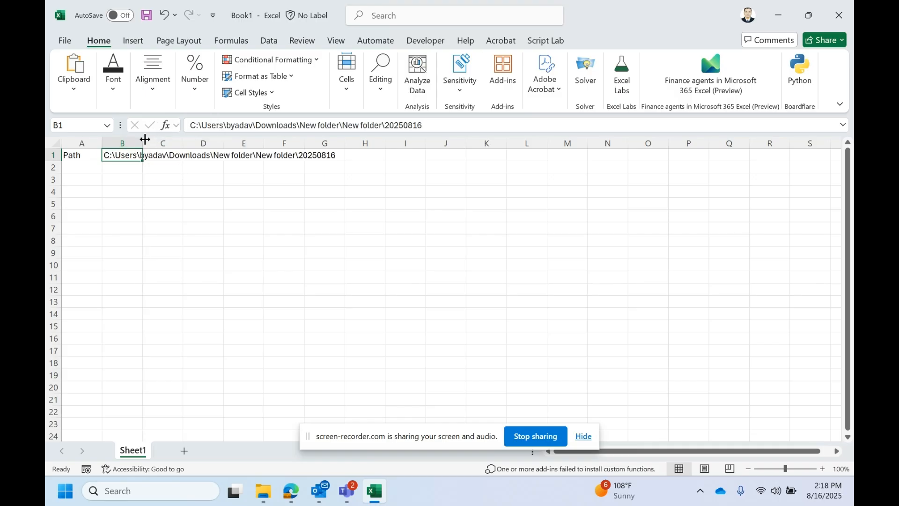
{"action": "double_click", "coordinate": [145, 139]}
{"action": "left_click", "coordinate": [176, 140]}
{"action": "left_click", "coordinate": [182, 155]}
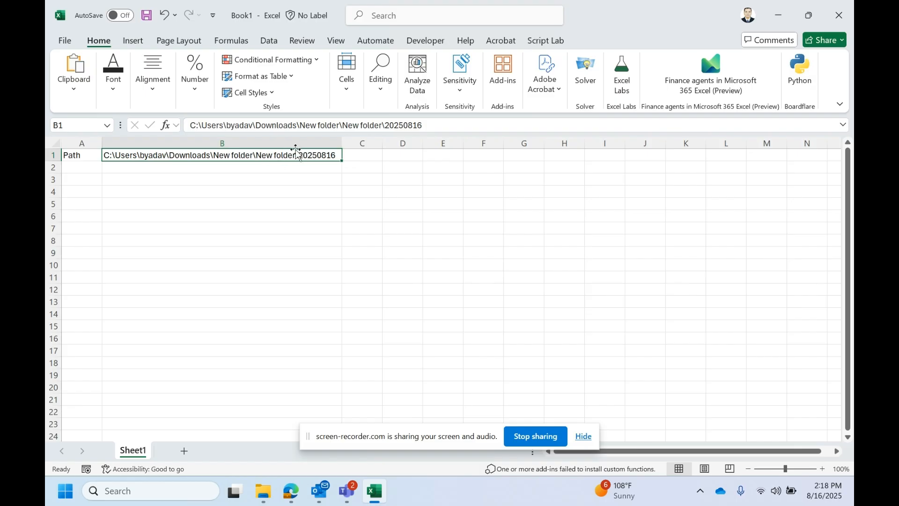
{"action": "key", "text": "shift+Left"}
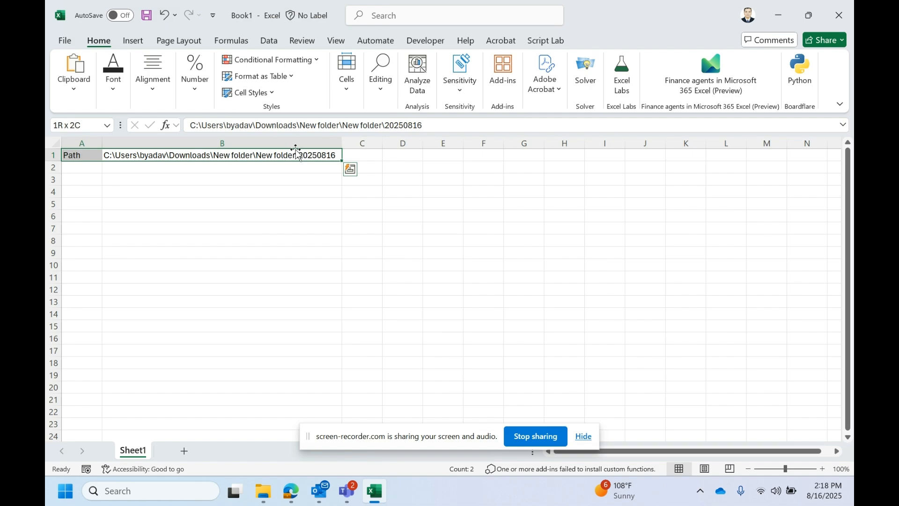
{"action": "key", "text": "Right"}
{"action": "key", "text": "Left"}
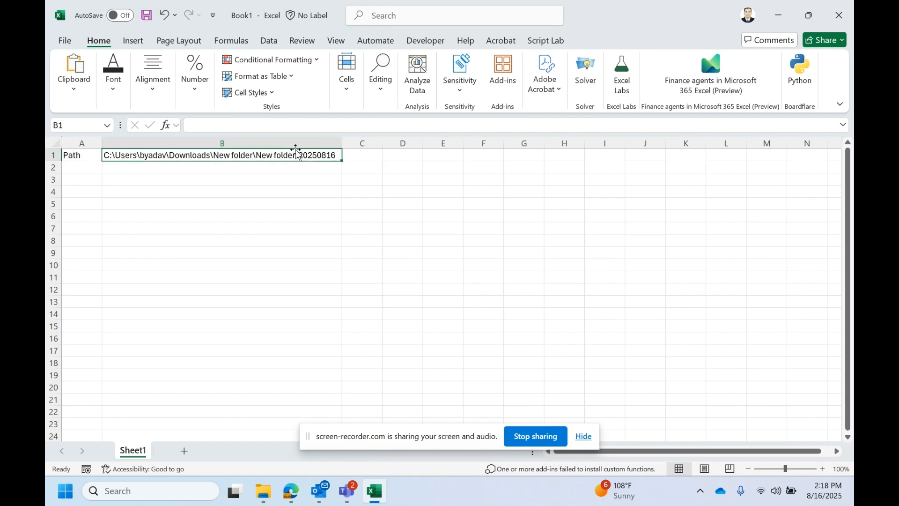
{"action": "key", "text": "alt+Tab"}
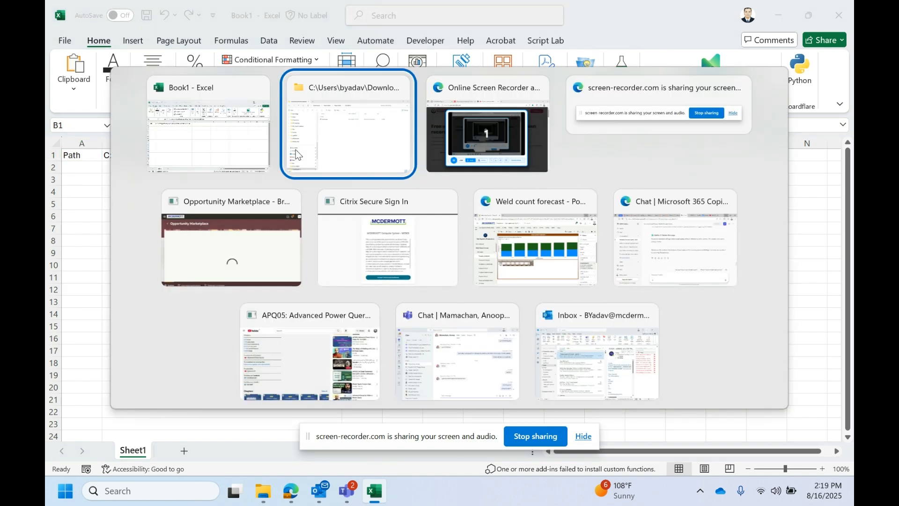
{"action": "key", "text": "alt+Tab"}
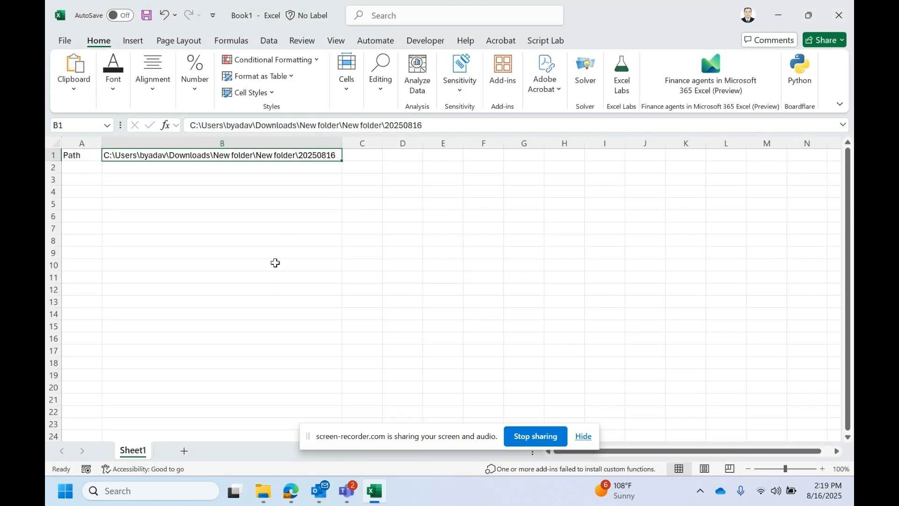
Step: Add a new worksheet to the workbook and select its cell A1
{"action": "left_click", "coordinate": [184, 451]}
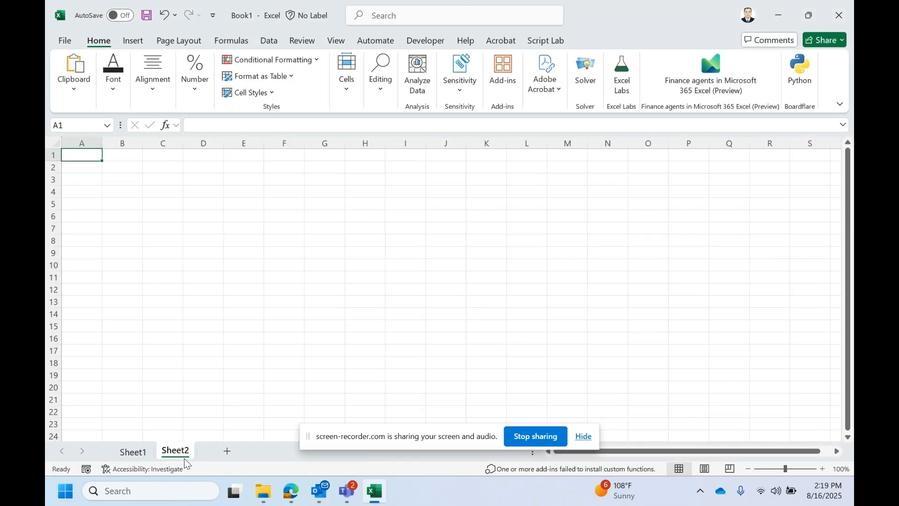
{"action": "left_click", "coordinate": [283, 202]}
{"action": "key", "text": "alt+Tab"}
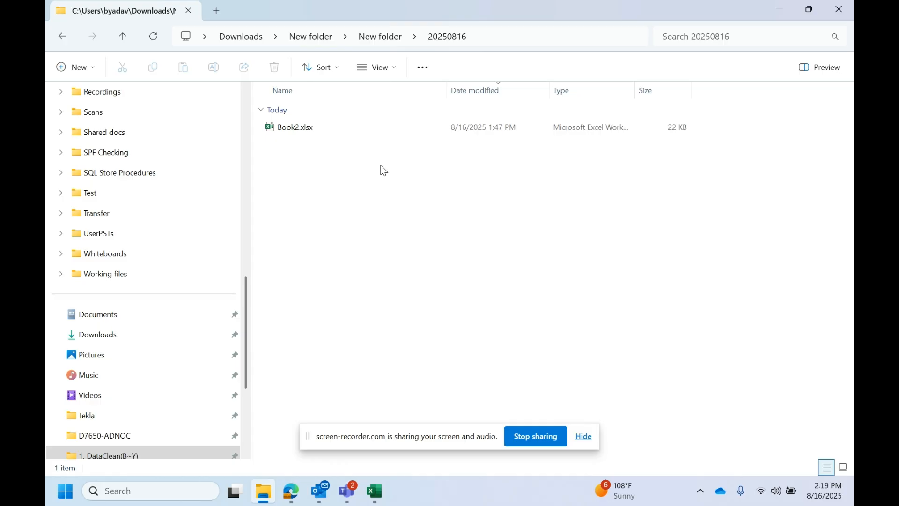
{"action": "key", "text": "alt+Tab"}
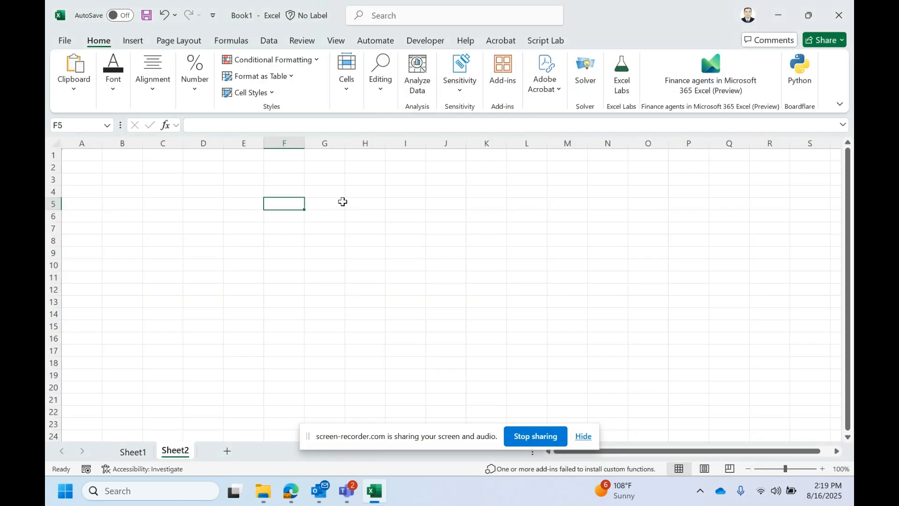
{"action": "left_click", "coordinate": [87, 150]}
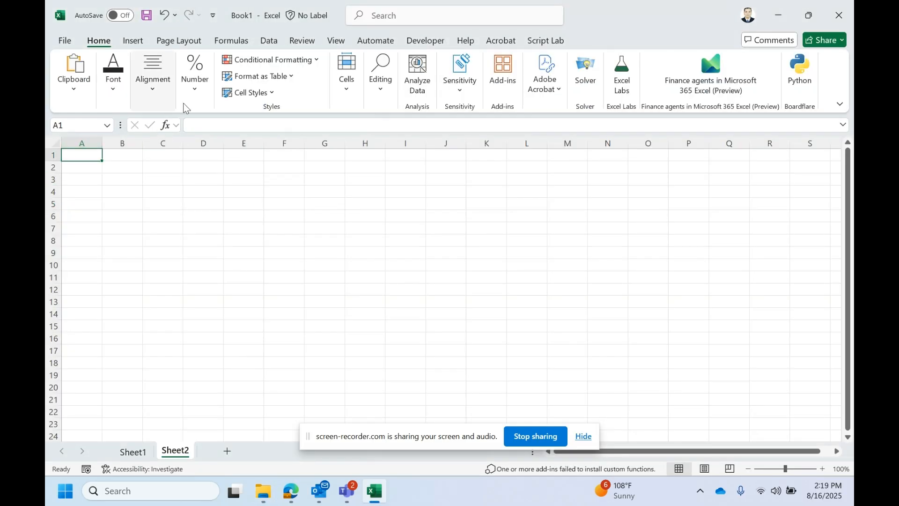
Step: Get data from a folder, choosing Downloads\New folder\New folder\20250816 as the source
{"action": "left_click", "coordinate": [266, 38]}
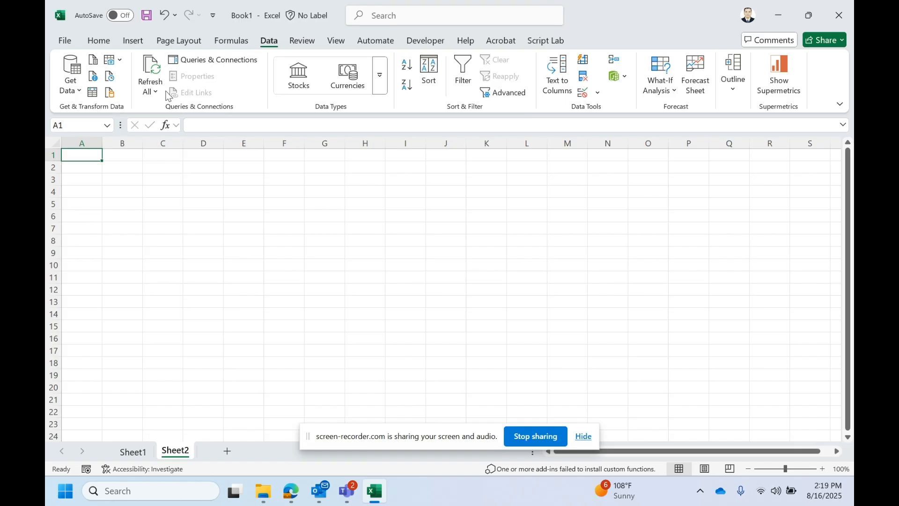
{"action": "left_click", "coordinate": [76, 91]}
{"action": "mouse_move", "coordinate": [103, 111]}
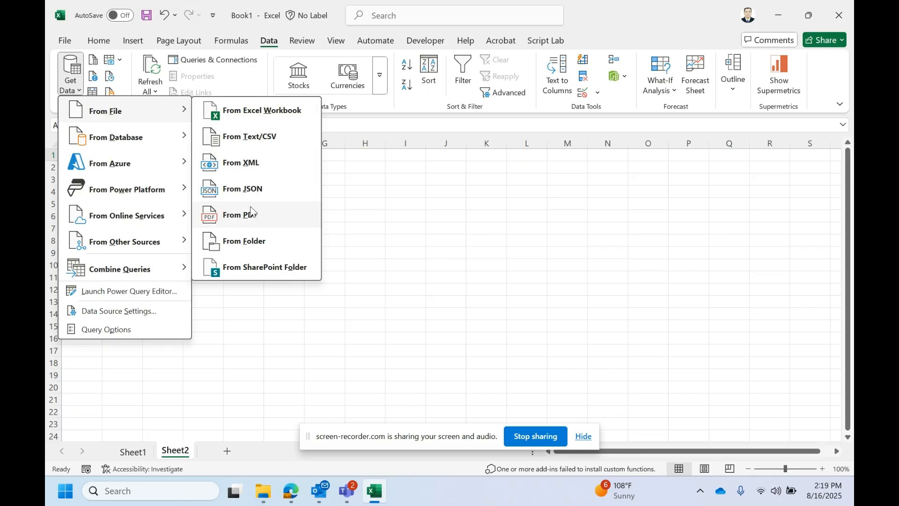
{"action": "left_click", "coordinate": [237, 240]}
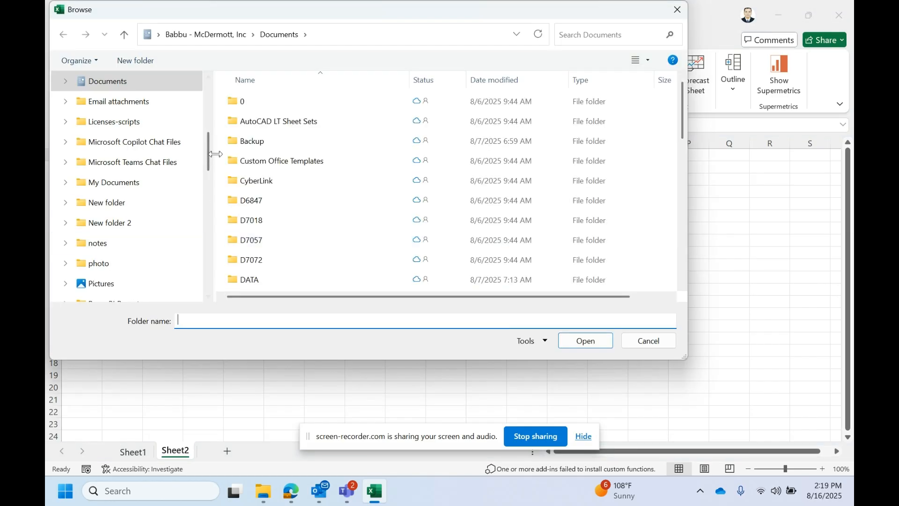
{"action": "left_click_drag", "start_coordinate": [209, 153], "coordinate": [211, 241]}
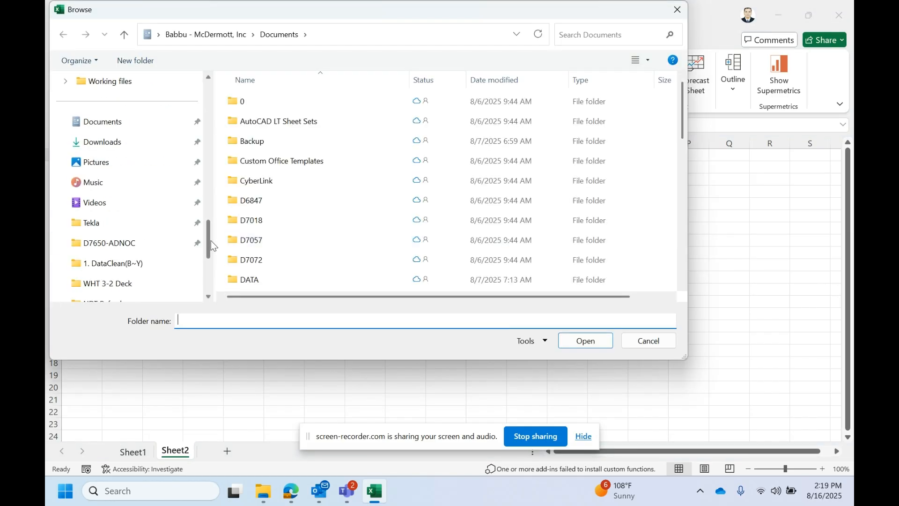
{"action": "left_click", "coordinate": [143, 140]}
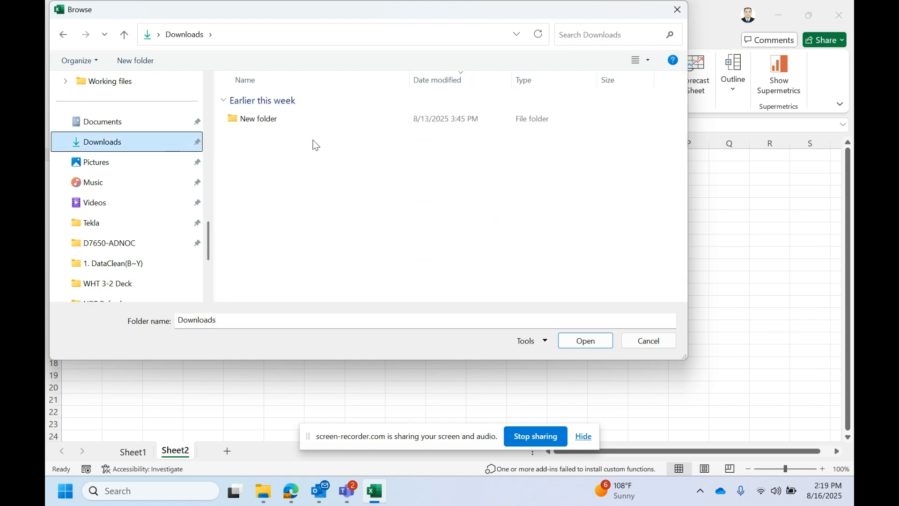
{"action": "double_click", "coordinate": [320, 118]}
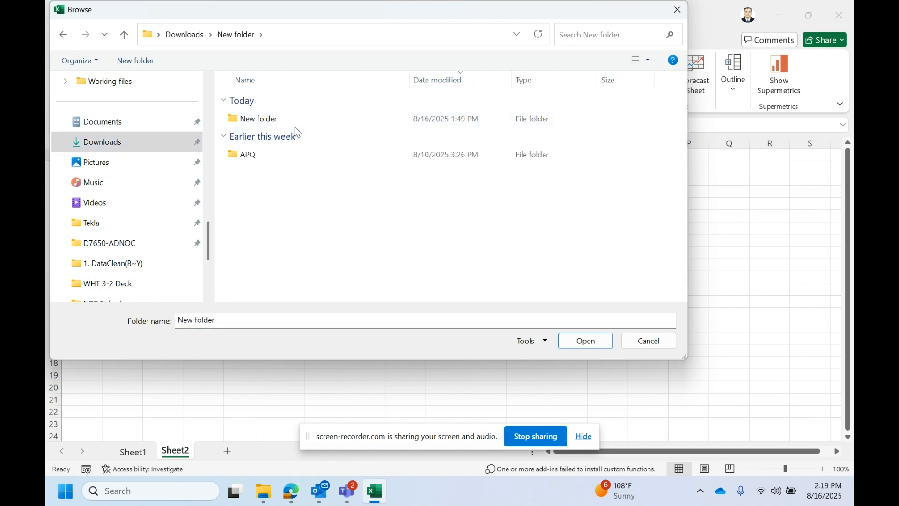
{"action": "left_click", "coordinate": [297, 123]}
{"action": "double_click", "coordinate": [295, 120]}
{"action": "double_click", "coordinate": [280, 135]}
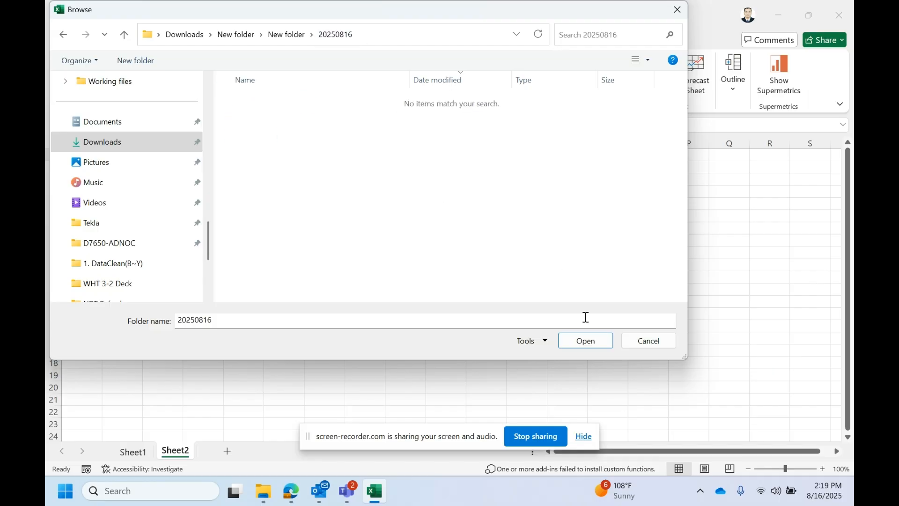
{"action": "left_click", "coordinate": [590, 344]}
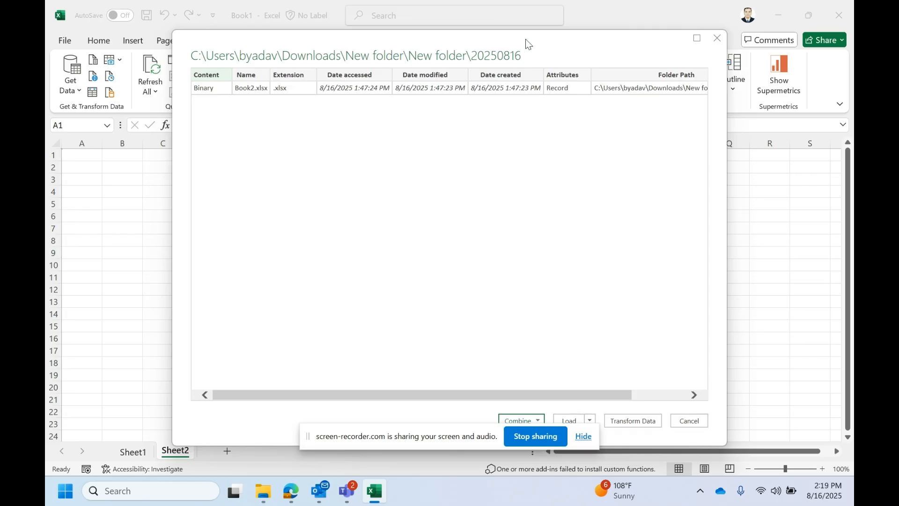
Step: Load the folder's file list with Load To as a table on a new worksheet
{"action": "left_click_drag", "start_coordinate": [525, 39], "coordinate": [476, 9]}
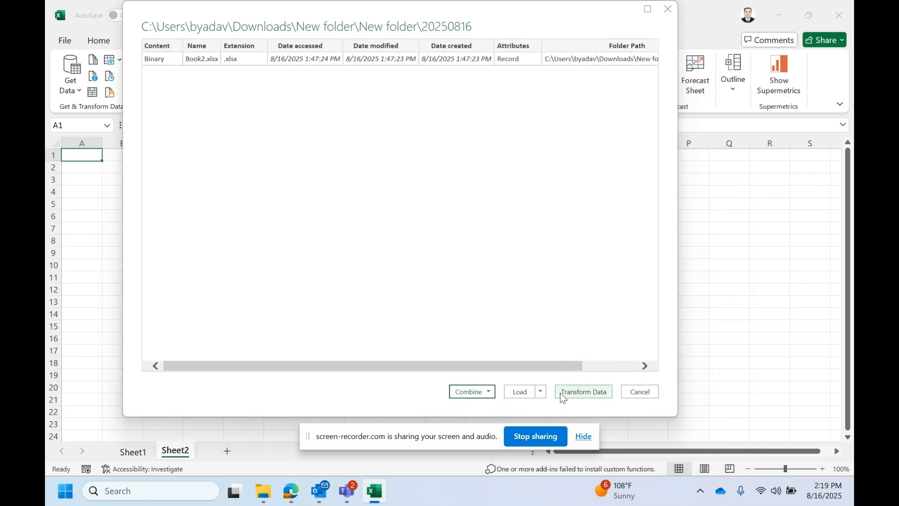
{"action": "left_click", "coordinate": [542, 391]}
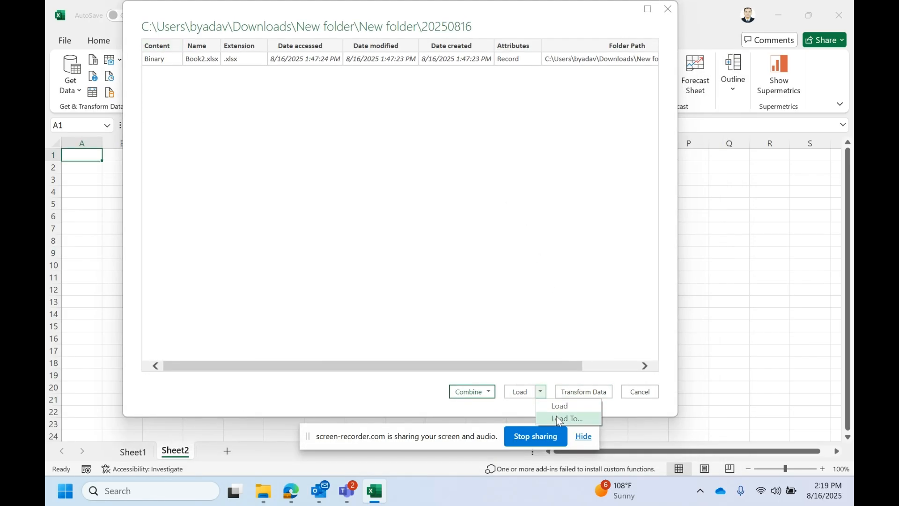
{"action": "left_click", "coordinate": [556, 416]}
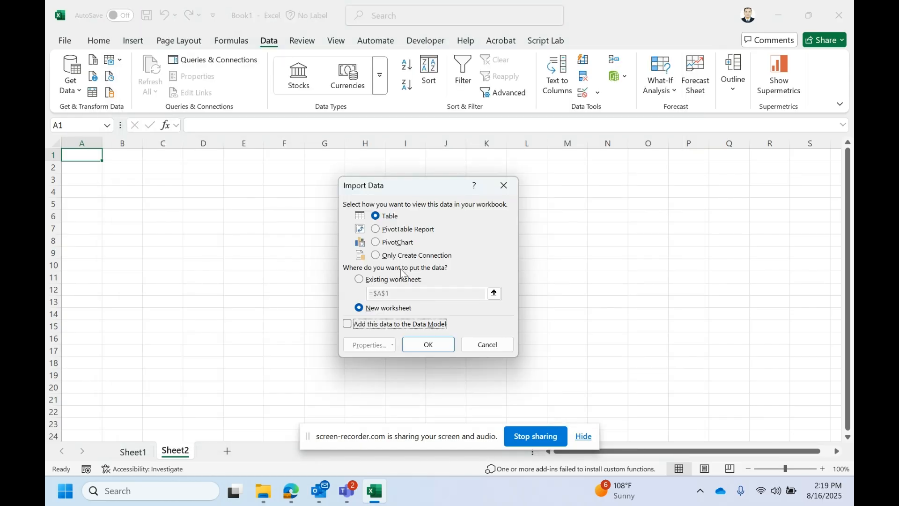
{"action": "left_click", "coordinate": [418, 346]}
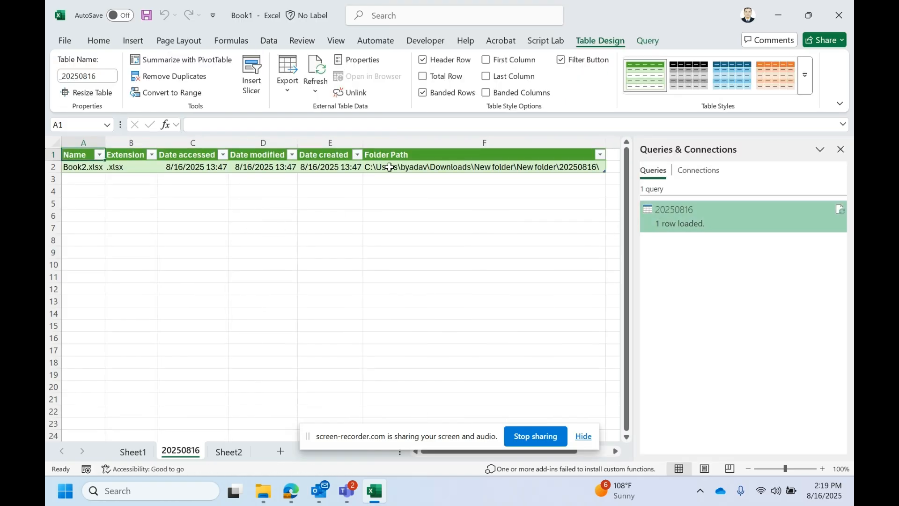
Step: Examine the loaded file table's row across all columns from Name to Folder Path
{"action": "left_click", "coordinate": [428, 155]}
{"action": "left_click", "coordinate": [424, 166]}
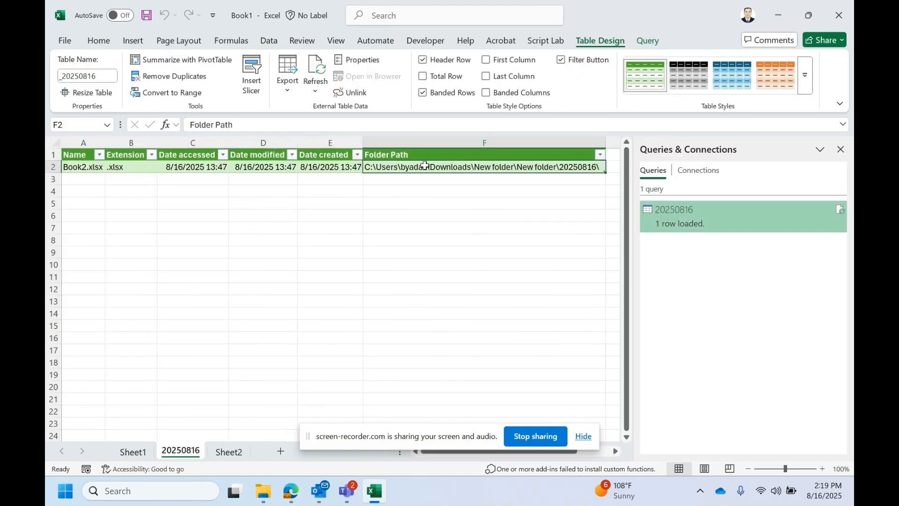
{"action": "key", "text": "Right"}
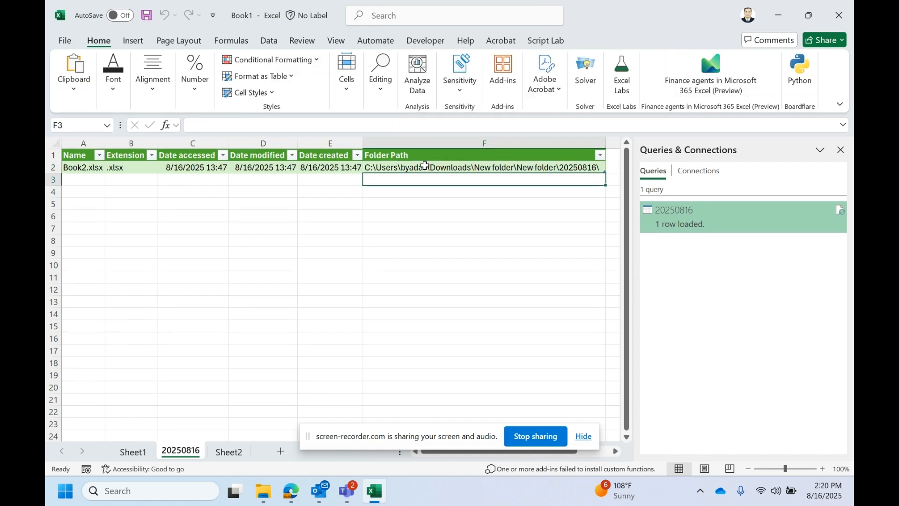
{"action": "key", "text": "Left"}
{"action": "key", "text": "Left"}
{"action": "key", "text": "Left"}
{"action": "key", "text": "Left"}
{"action": "key", "text": "Left"}
{"action": "key", "text": "Left"}
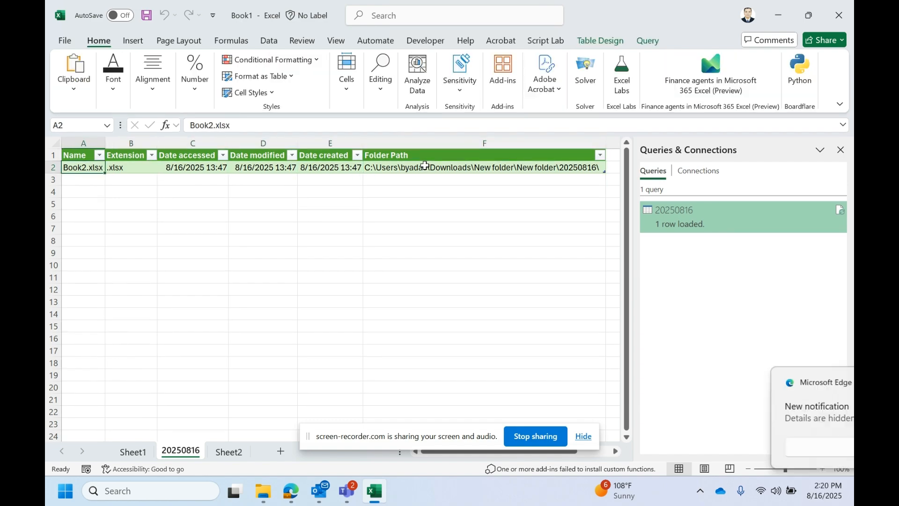
{"action": "key", "text": "Right"}
{"action": "key", "text": "Right"}
{"action": "key", "text": "Right"}
{"action": "key", "text": "Right"}
{"action": "key", "text": "Right"}
{"action": "key", "text": "Right"}
{"action": "key", "text": "Right"}
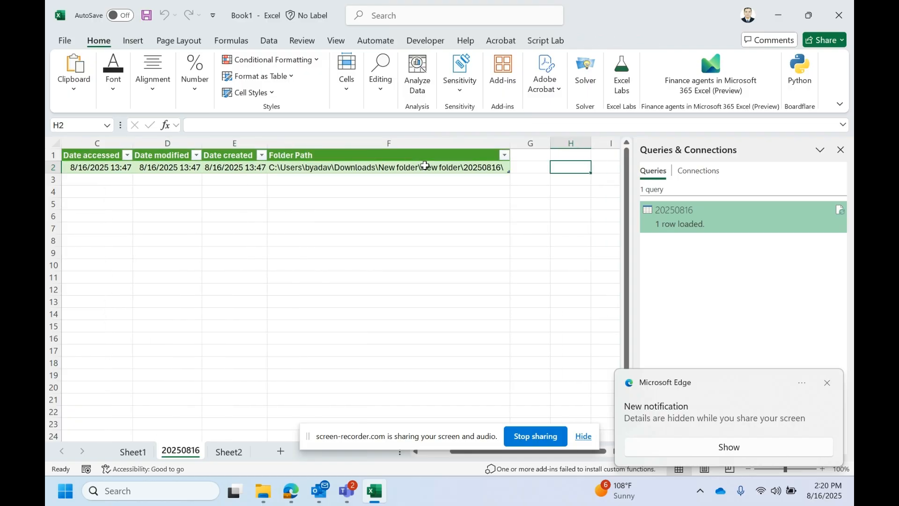
{"action": "key", "text": "Home"}
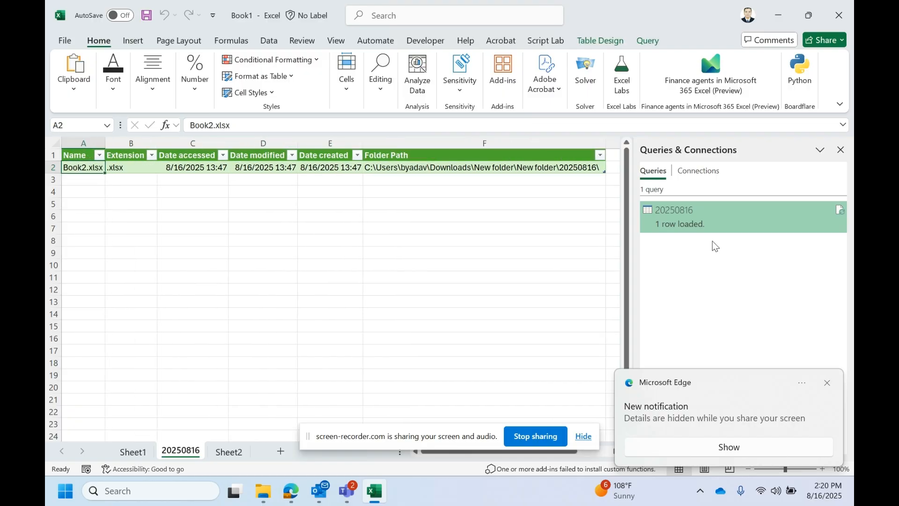
Step: Open the 20250816 query in the Power Query Editor and preview the Binary content of Book2.xlsx in an enlarged preview pane
{"action": "double_click", "coordinate": [712, 215]}
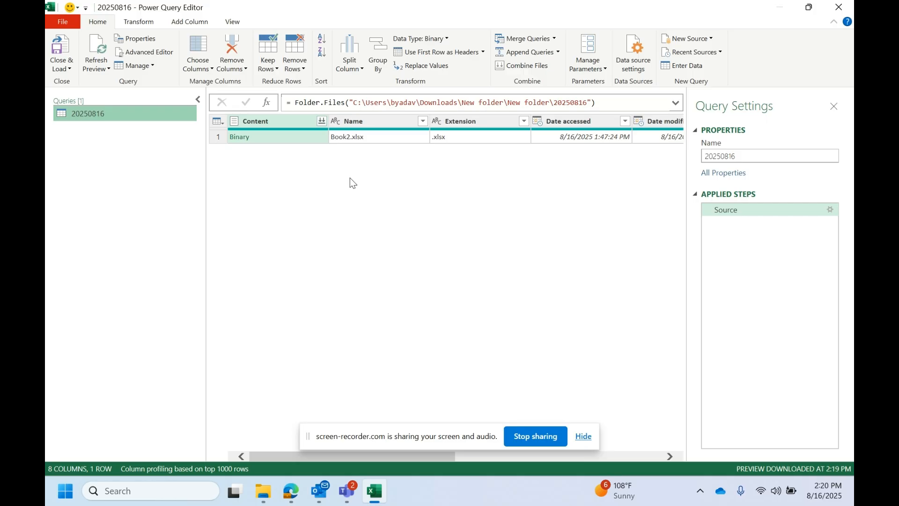
{"action": "left_click", "coordinate": [386, 140]}
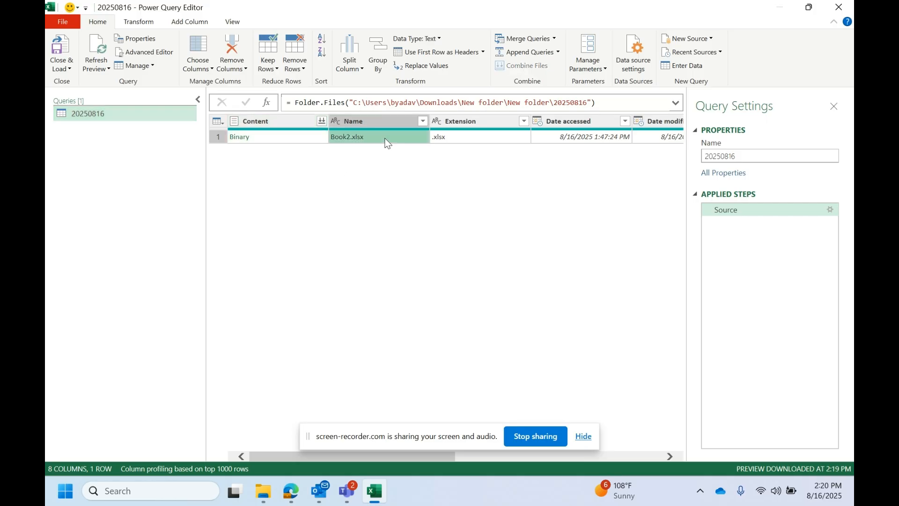
{"action": "double_click", "coordinate": [415, 102]}
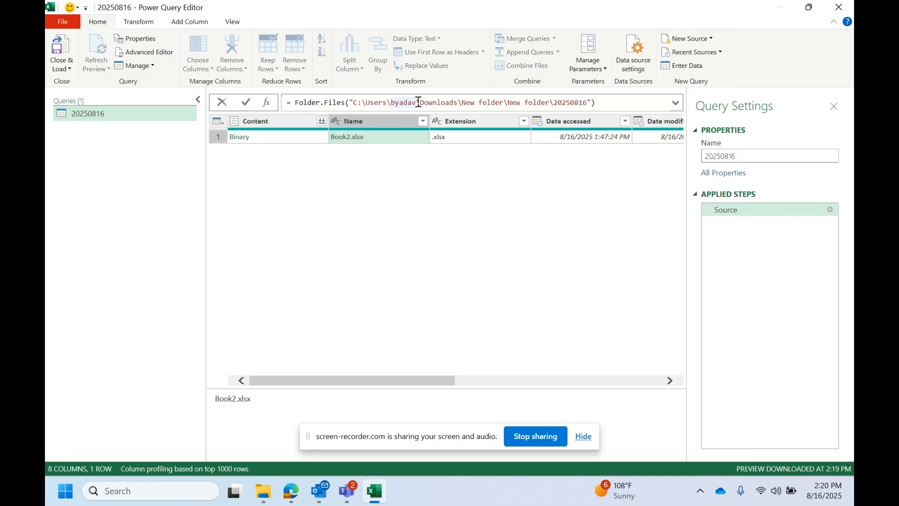
{"action": "left_click", "coordinate": [361, 139]}
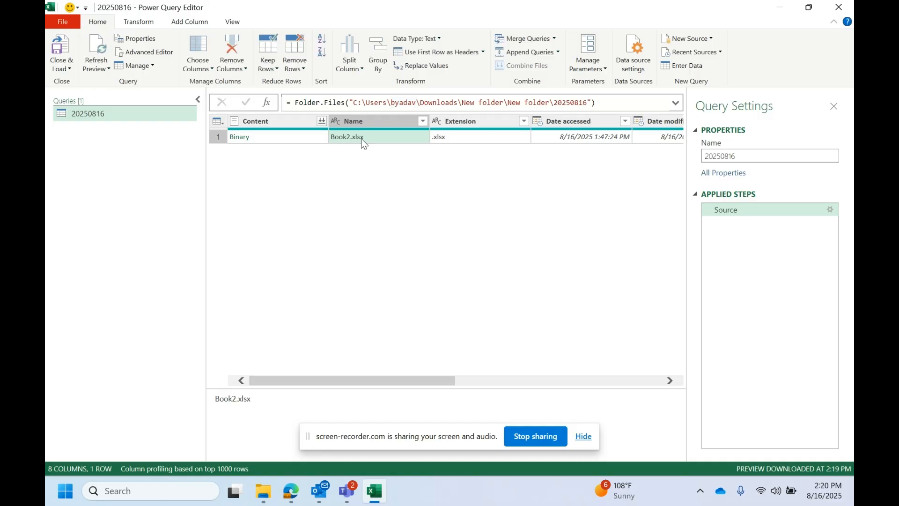
{"action": "left_click", "coordinate": [301, 137]}
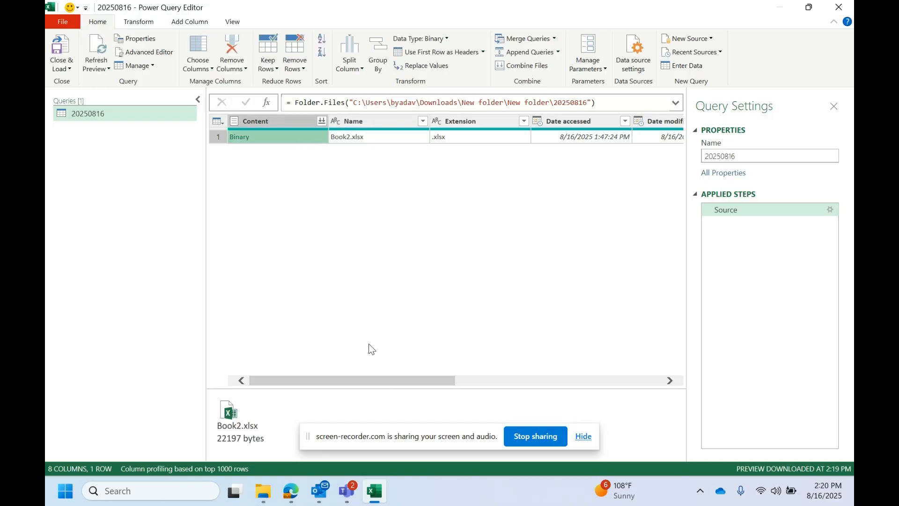
{"action": "left_click_drag", "start_coordinate": [398, 385], "coordinate": [403, 307]}
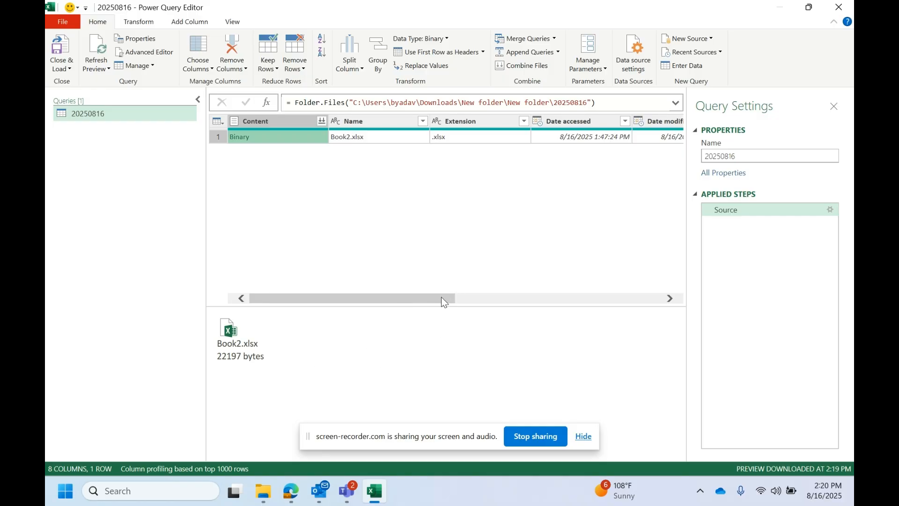
{"action": "left_click_drag", "start_coordinate": [441, 296], "coordinate": [413, 305]}
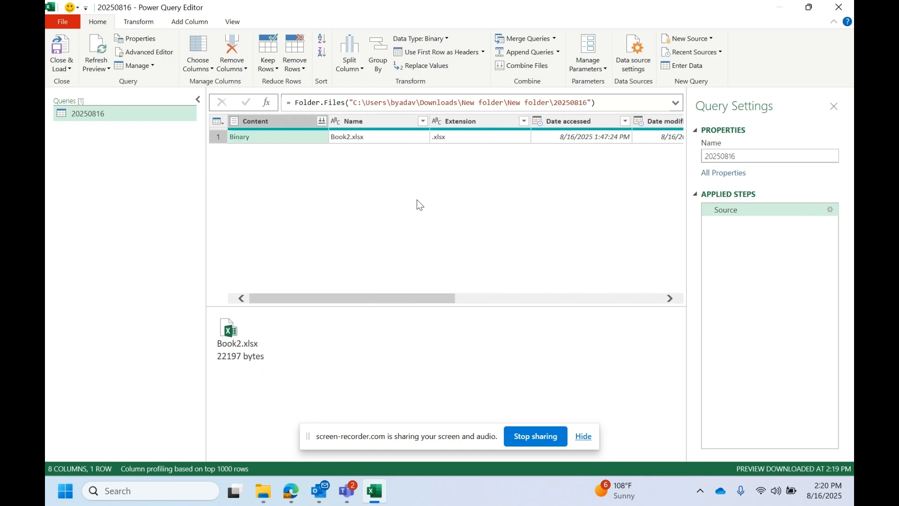
Step: Examine the hard-coded folder path in the Source step's Folder.Files formula
{"action": "left_click", "coordinate": [465, 104]}
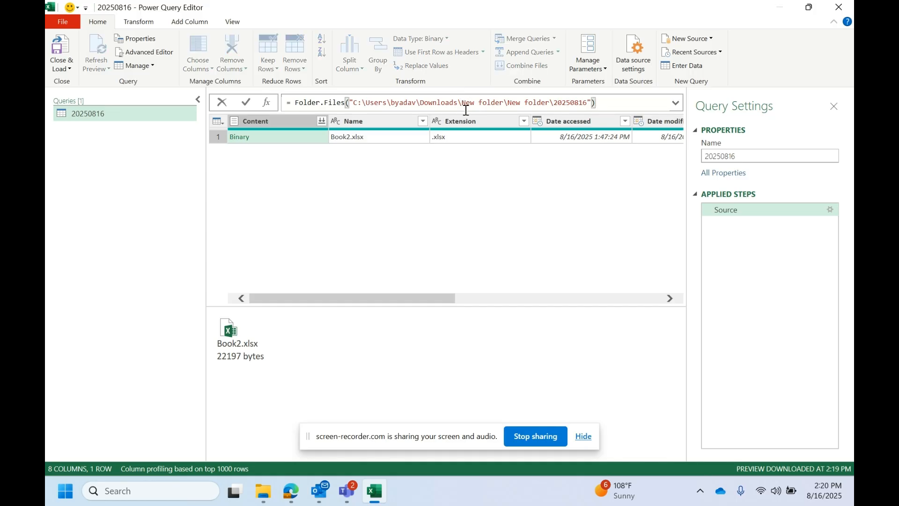
{"action": "left_click", "coordinate": [550, 103]}
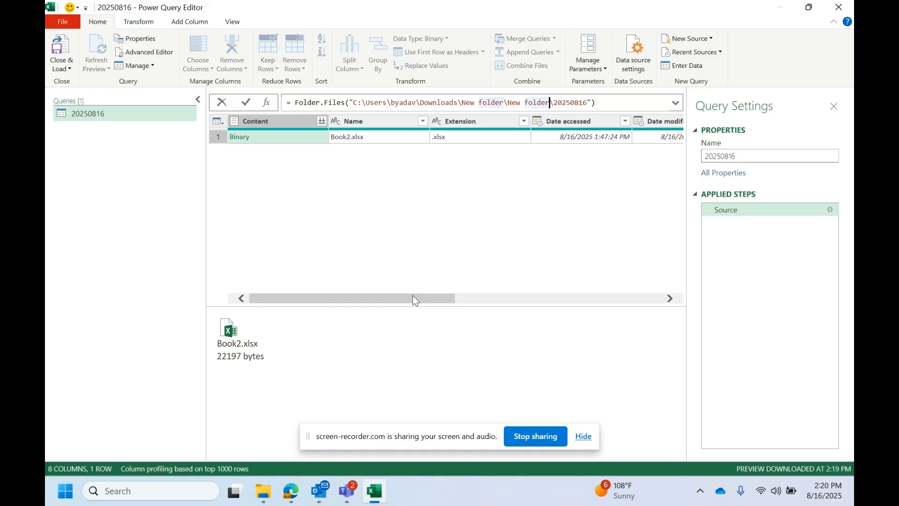
{"action": "key", "text": "alt+Tab"}
{"action": "key", "text": "alt+Tab"}
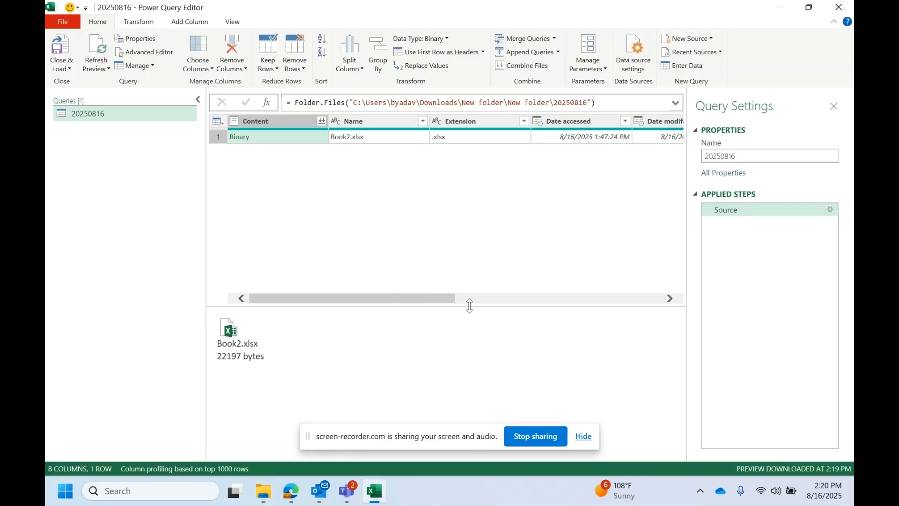
{"action": "mouse_move", "coordinate": [439, 296]}
{"action": "left_mouse_down"}
{"action": "mouse_move", "coordinate": [484, 309]}
{"action": "mouse_move", "coordinate": [431, 299]}
{"action": "left_mouse_up"}
Step: Add a custom column named Custom with the formula = Excel.Workbook([Content])
{"action": "left_click", "coordinate": [196, 21]}
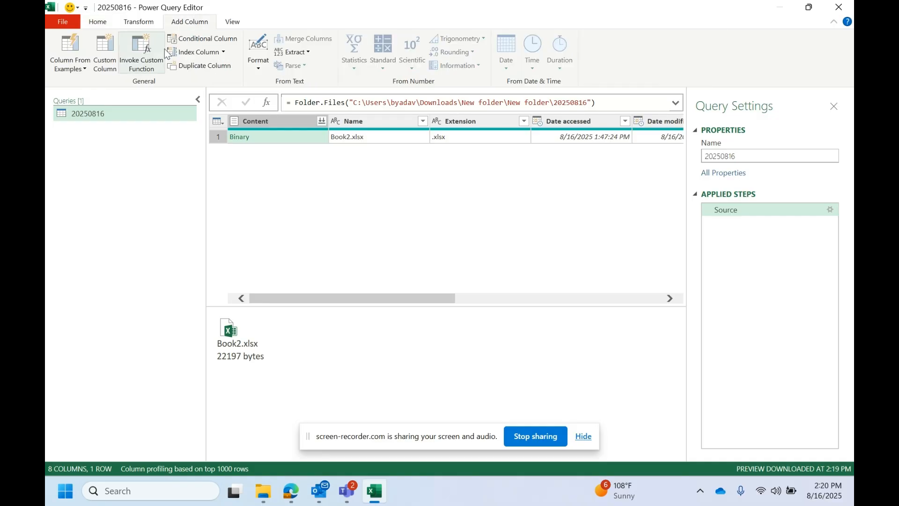
{"action": "left_click", "coordinate": [105, 70]}
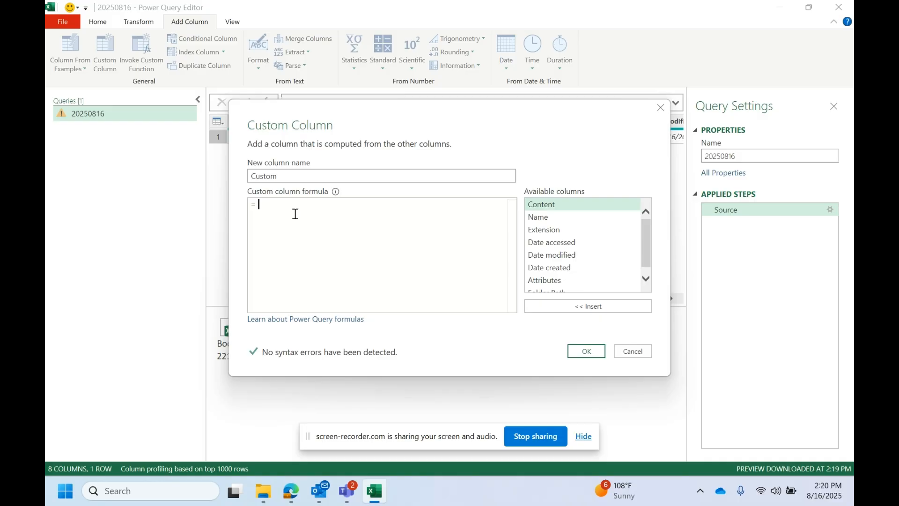
{"action": "type", "text": "exce"}
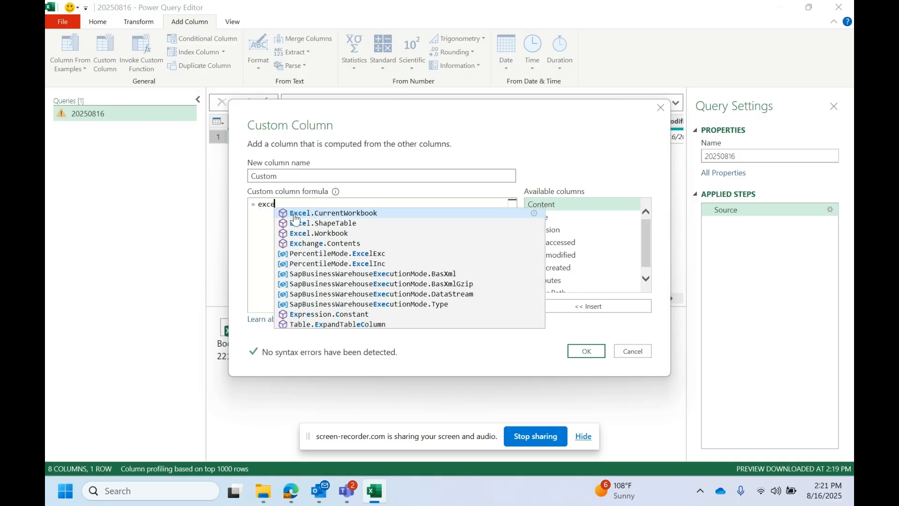
{"action": "left_click", "coordinate": [319, 233]}
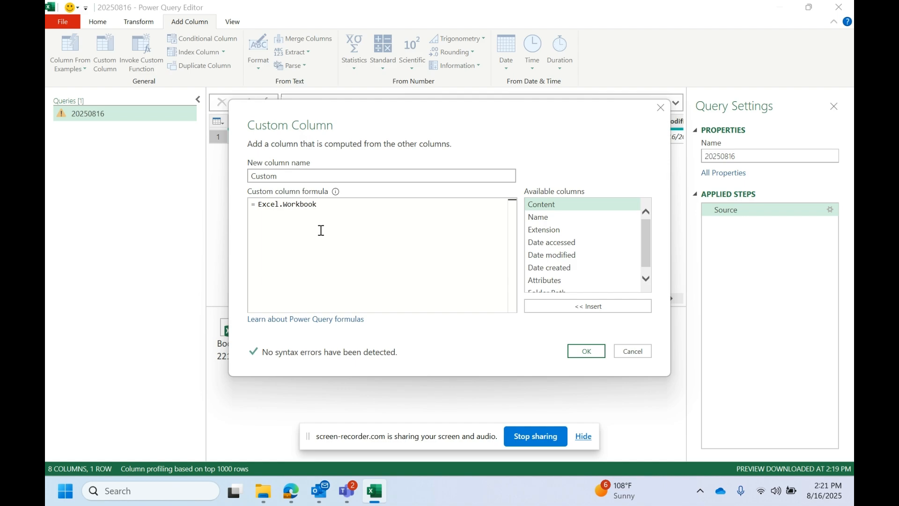
{"action": "type", "text": "("}
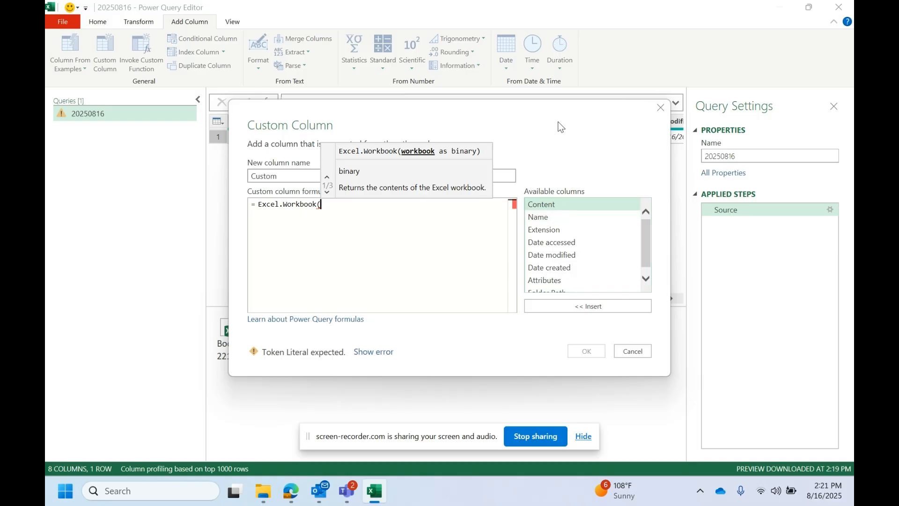
{"action": "left_click_drag", "start_coordinate": [558, 122], "coordinate": [620, 120]}
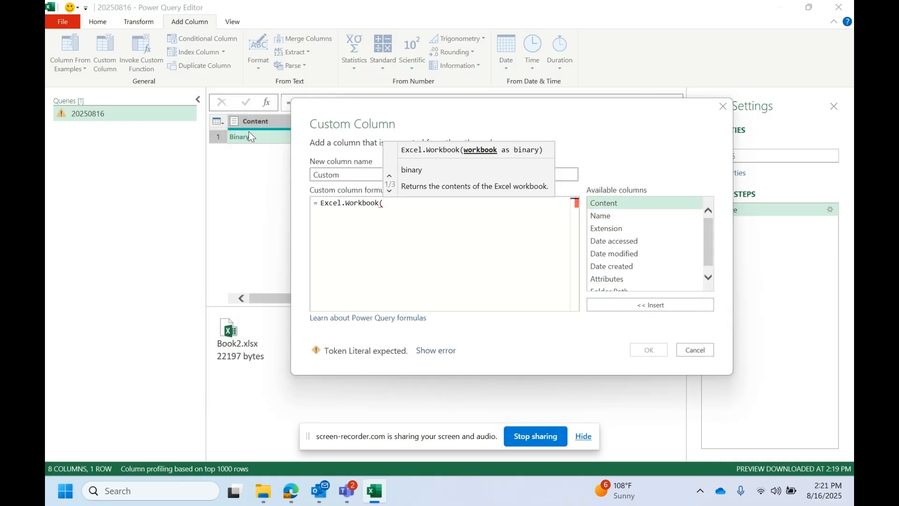
{"action": "double_click", "coordinate": [617, 203]}
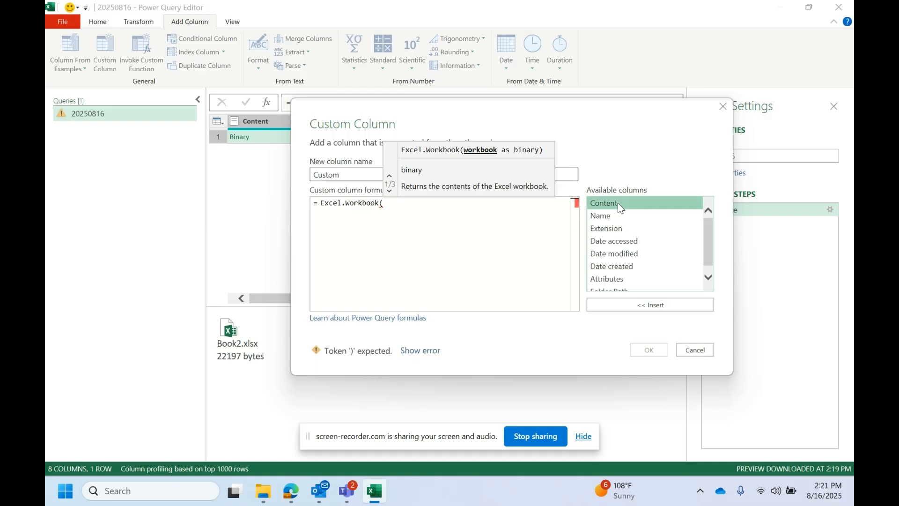
{"action": "type", "text": ")"}
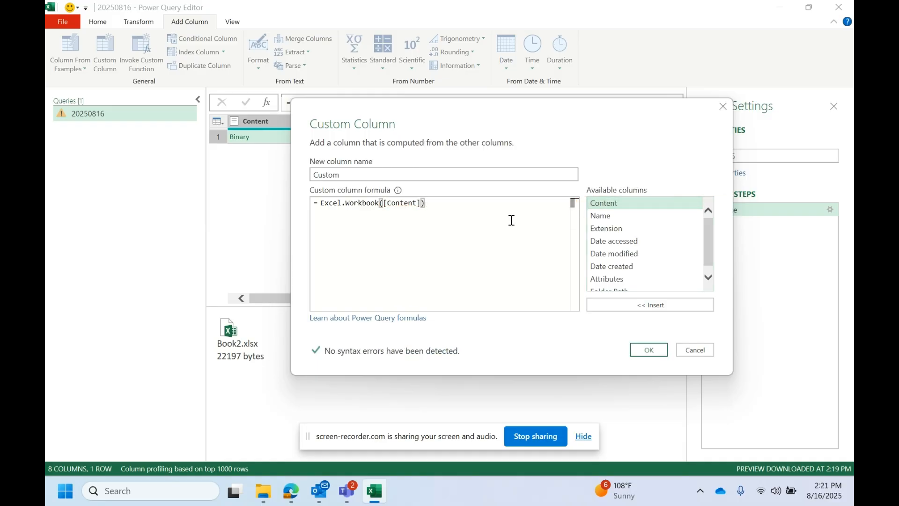
{"action": "left_click", "coordinate": [650, 351]}
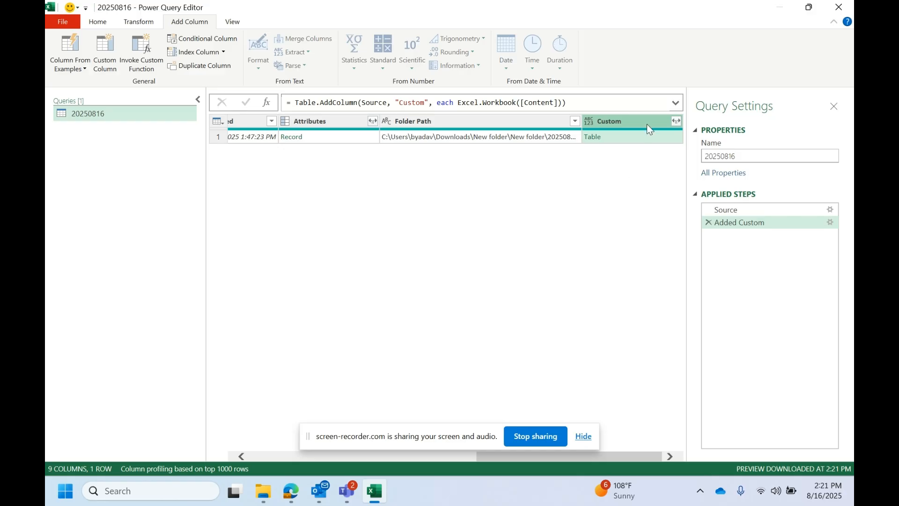
Step: Preview the nested table in the Custom column and remove all columns except Folder Path and Custom
{"action": "left_click", "coordinate": [644, 138]}
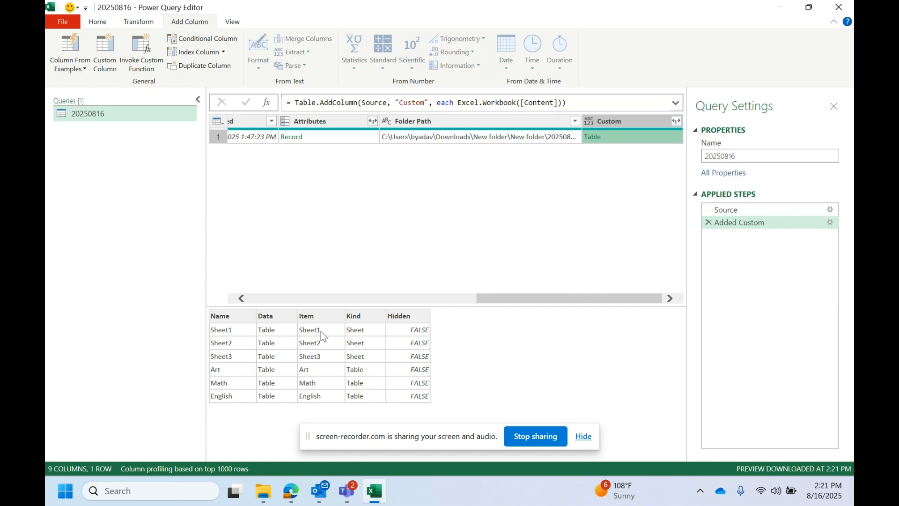
{"action": "left_click", "coordinate": [497, 135]}
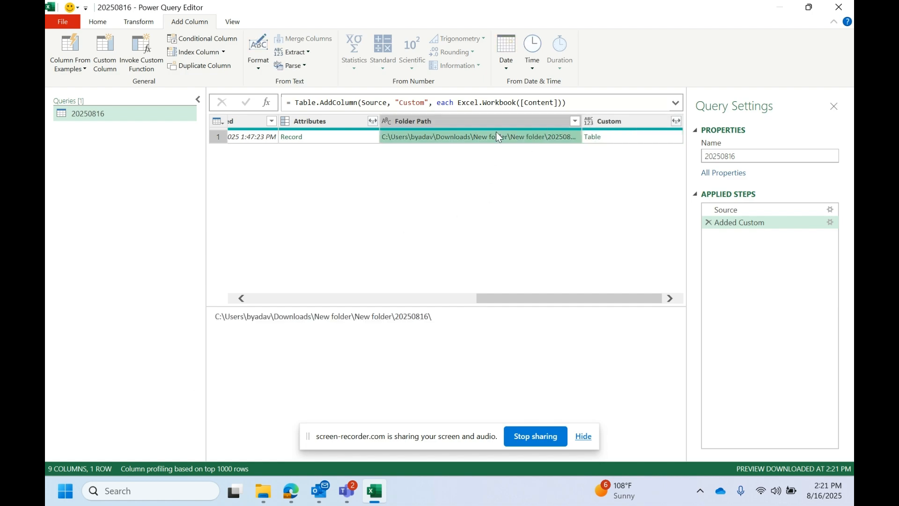
{"action": "left_click", "coordinate": [611, 124]}
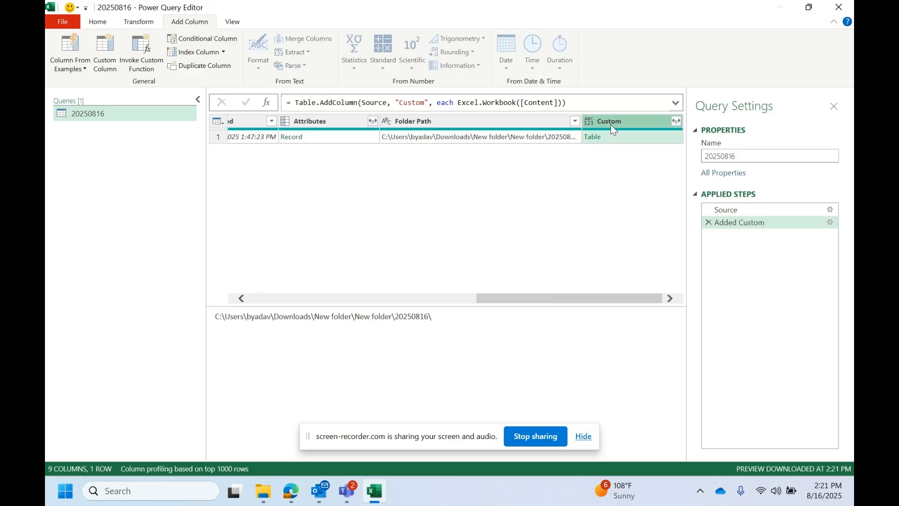
{"action": "left_click", "coordinate": [546, 129]}
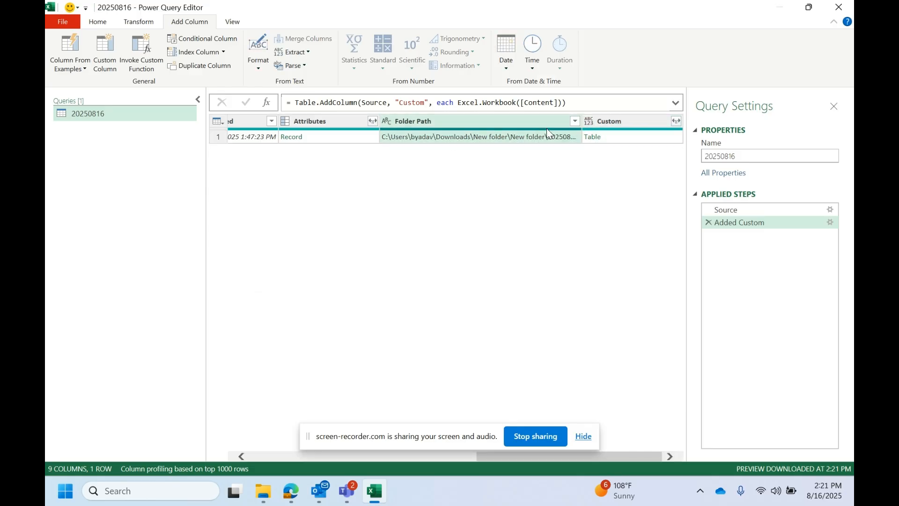
{"action": "left_click", "coordinate": [645, 122], "text": "ctrl"}
{"action": "right_click", "coordinate": [644, 122]}
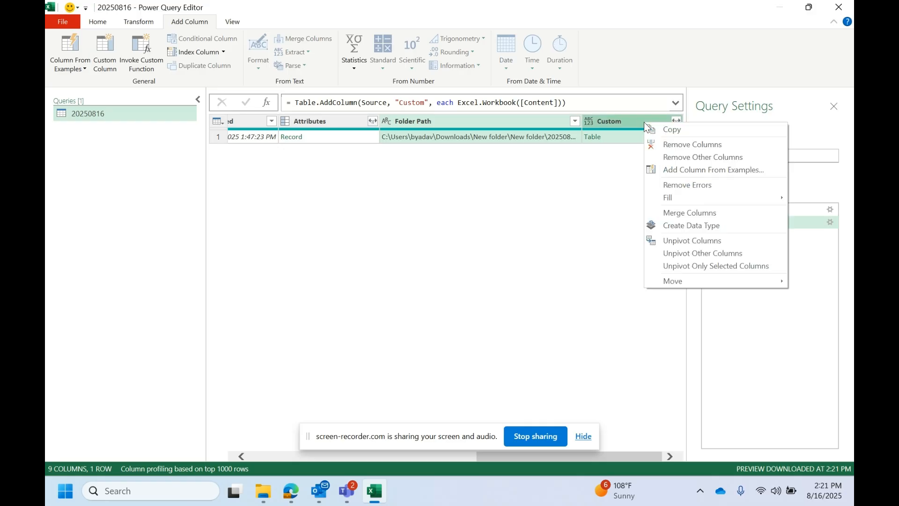
{"action": "left_click", "coordinate": [668, 154]}
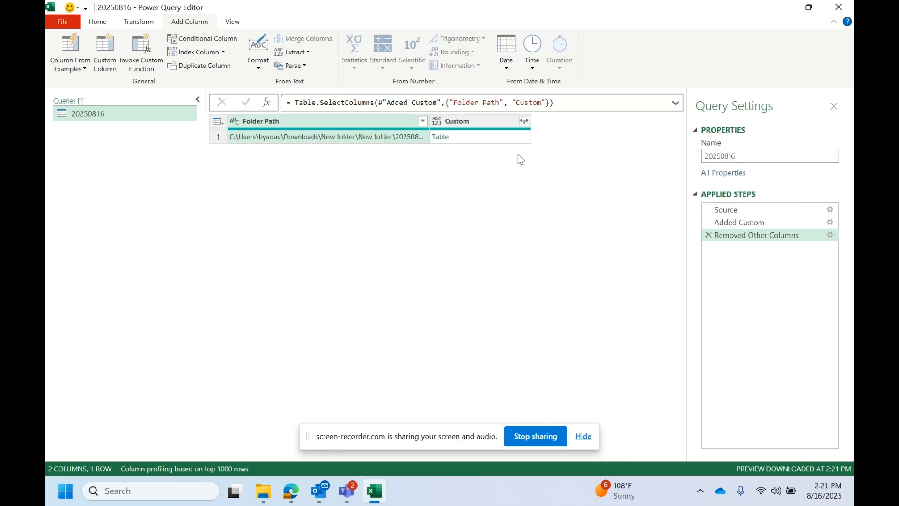
Step: Expand the Custom column to only its Data and Item columns, without using the original column name as prefix
{"action": "left_click", "coordinate": [514, 134]}
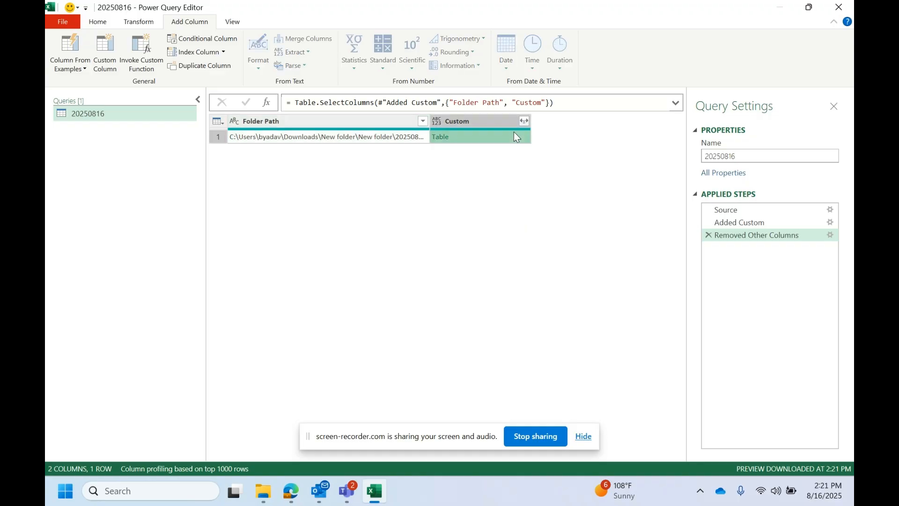
{"action": "left_click", "coordinate": [525, 120]}
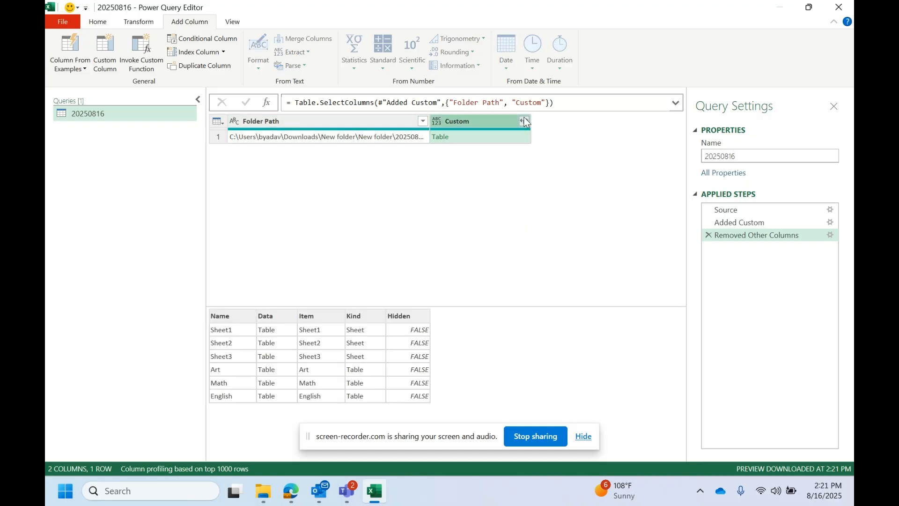
{"action": "left_click", "coordinate": [368, 255]}
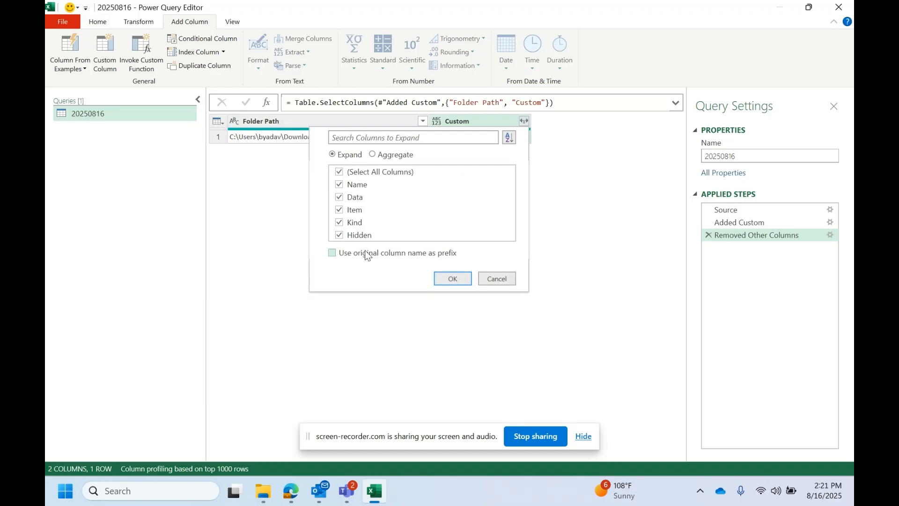
{"action": "left_click", "coordinate": [555, 223]}
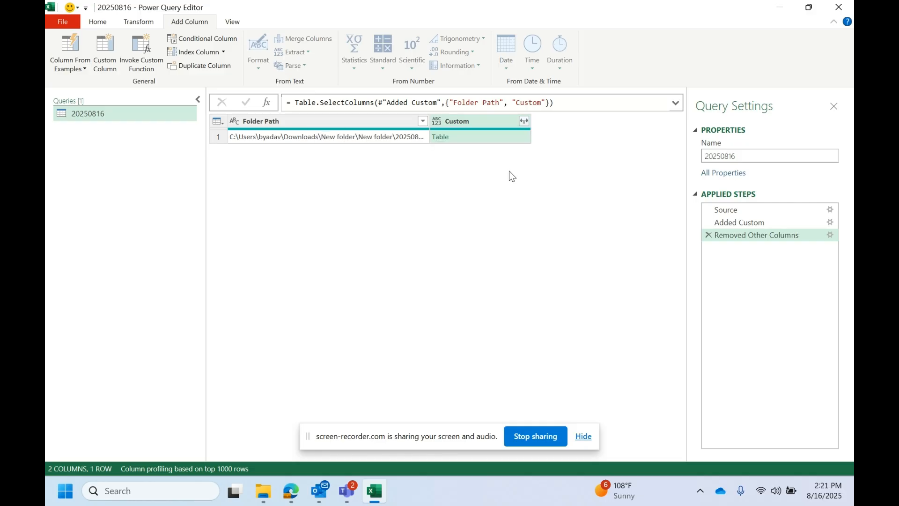
{"action": "left_click", "coordinate": [504, 142]}
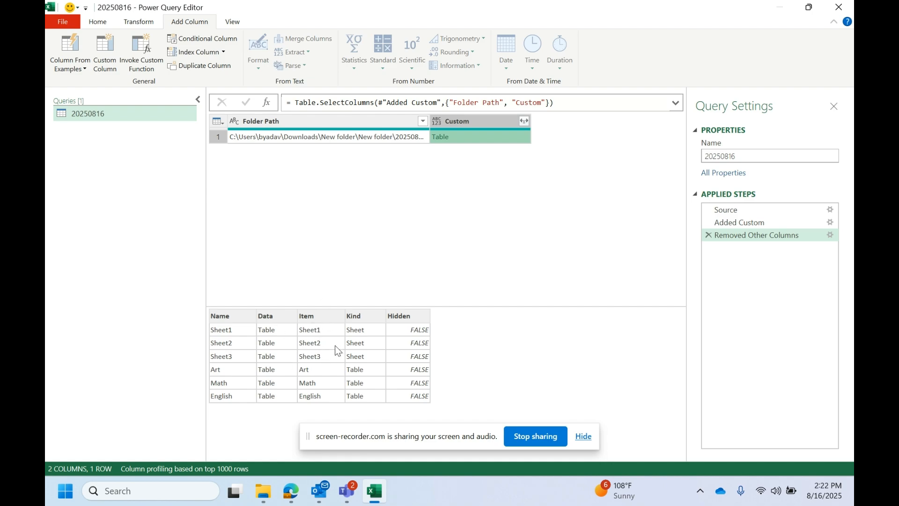
{"action": "left_click", "coordinate": [525, 122]}
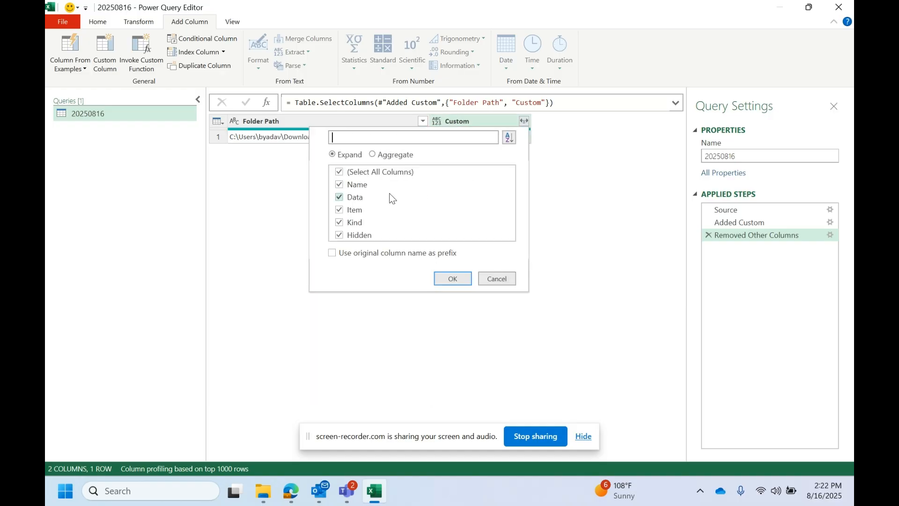
{"action": "left_click", "coordinate": [371, 173]}
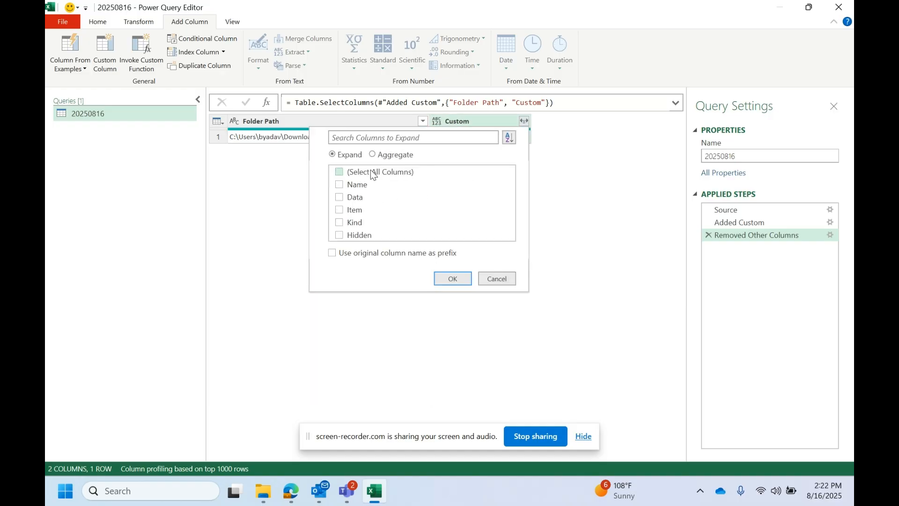
{"action": "left_click", "coordinate": [352, 201]}
{"action": "left_click", "coordinate": [358, 212]}
{"action": "left_click", "coordinate": [459, 278]}
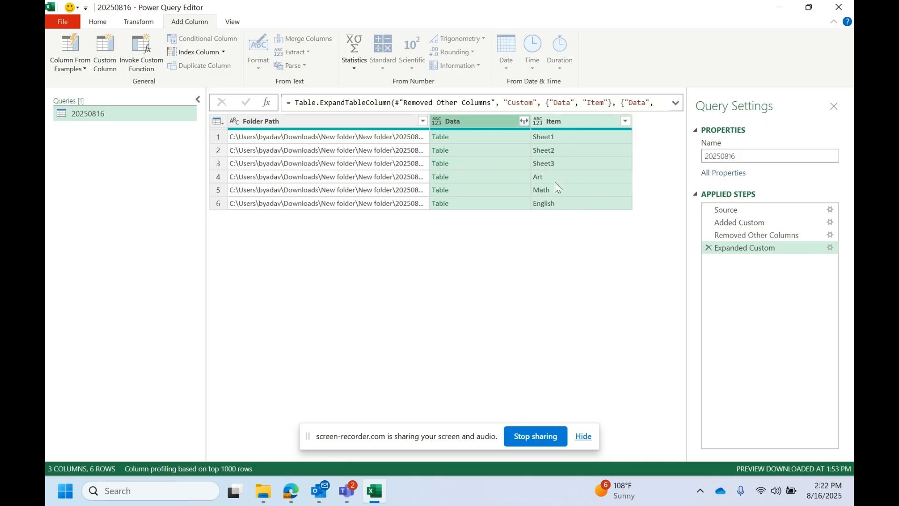
Step: Preview the nested Data tables for Sheet1, Sheet2 and Sheet3
{"action": "left_click", "coordinate": [463, 136]}
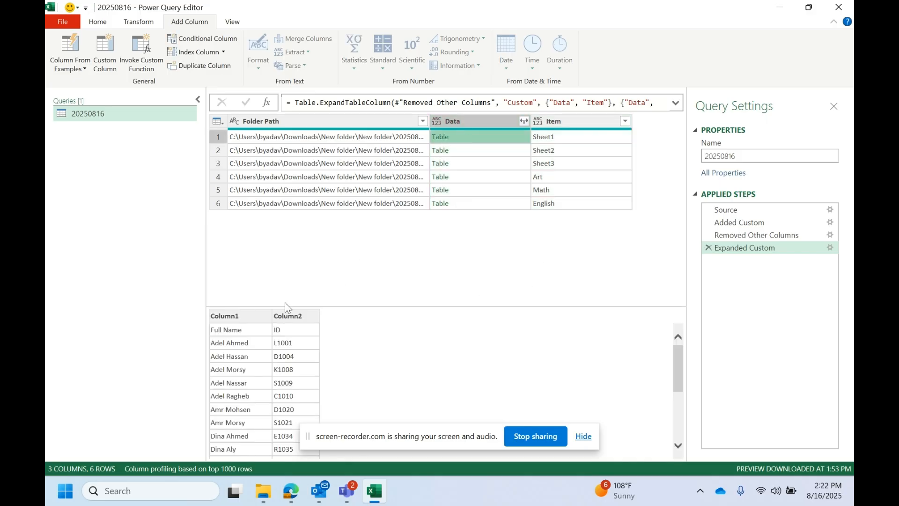
{"action": "left_click", "coordinate": [484, 150]}
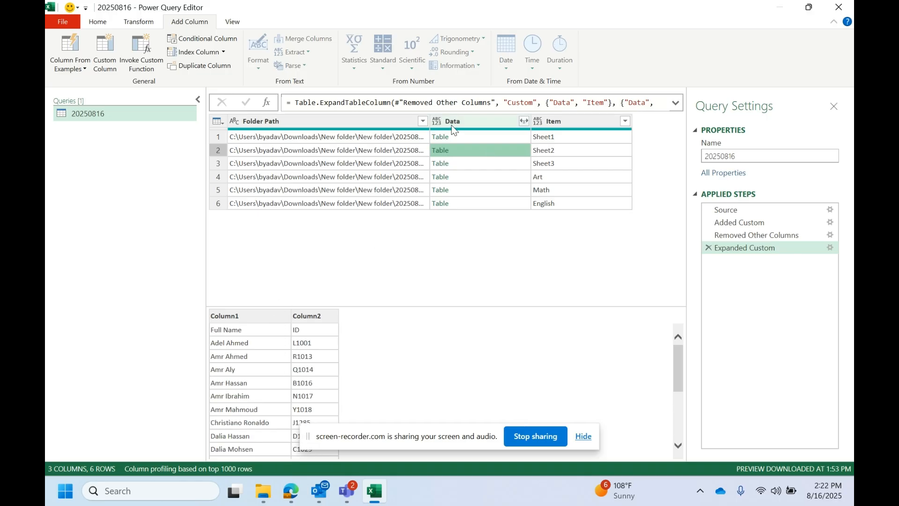
{"action": "left_click", "coordinate": [463, 160]}
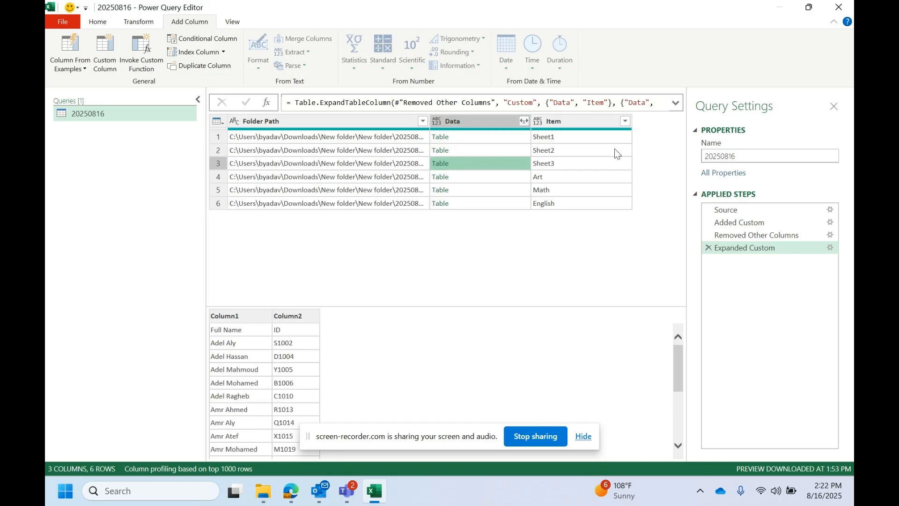
Step: Filter the Item column with a text filter that keeps only rows containing "Sheet"
{"action": "left_click", "coordinate": [627, 122]}
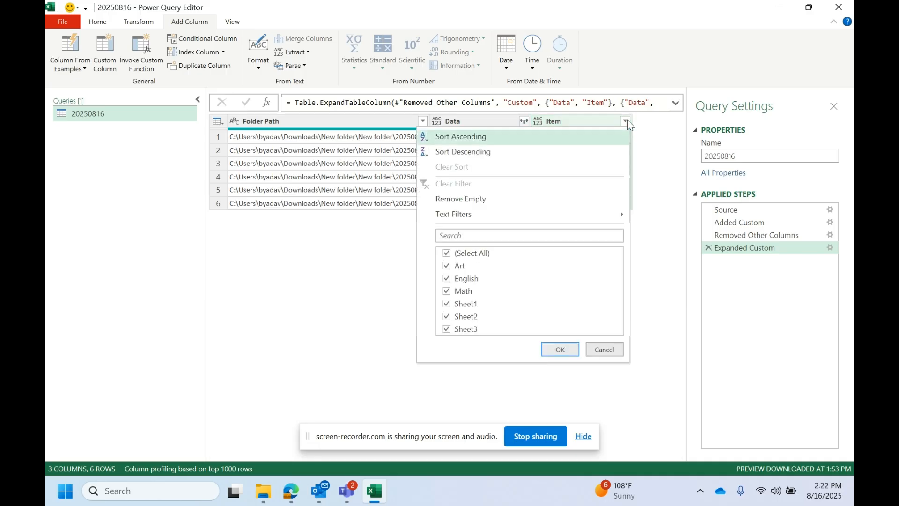
{"action": "left_click", "coordinate": [627, 121]}
{"action": "left_click", "coordinate": [626, 121]}
{"action": "left_click", "coordinate": [627, 121]}
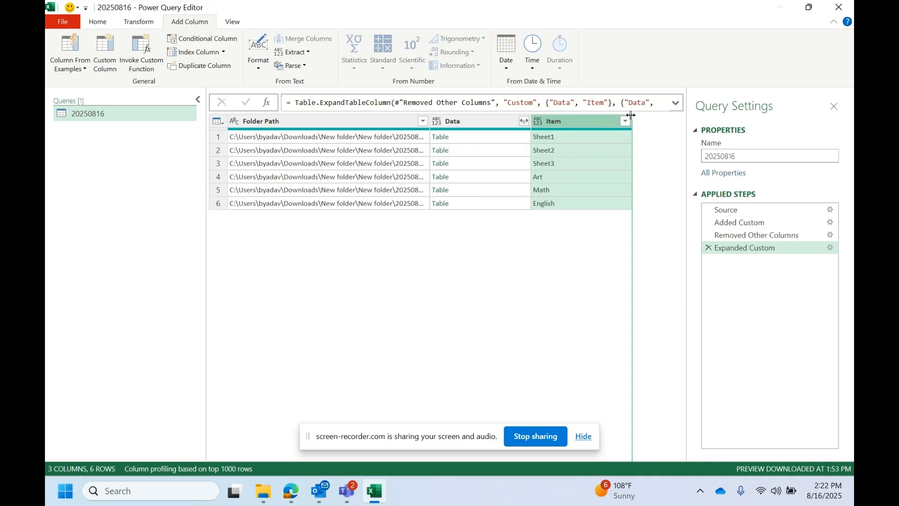
{"action": "left_click", "coordinate": [626, 121]}
{"action": "mouse_move", "coordinate": [565, 218]}
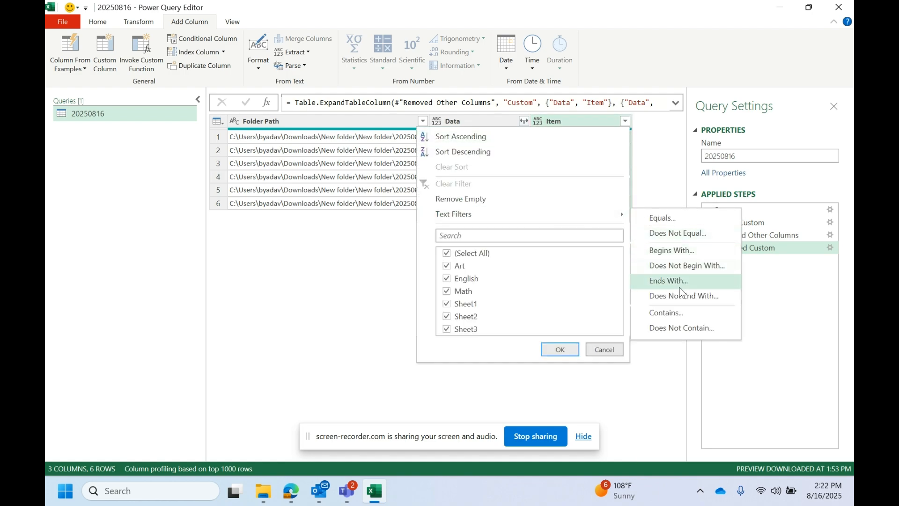
{"action": "left_click", "coordinate": [676, 313]}
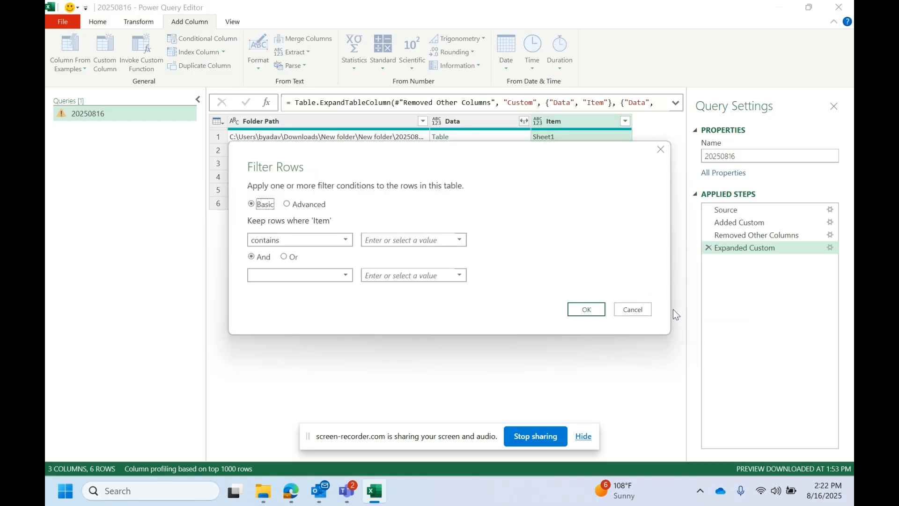
{"action": "left_click", "coordinate": [454, 238]}
{"action": "type", "text": "Sheet"}
{"action": "left_click_drag", "start_coordinate": [532, 163], "coordinate": [565, 246]}
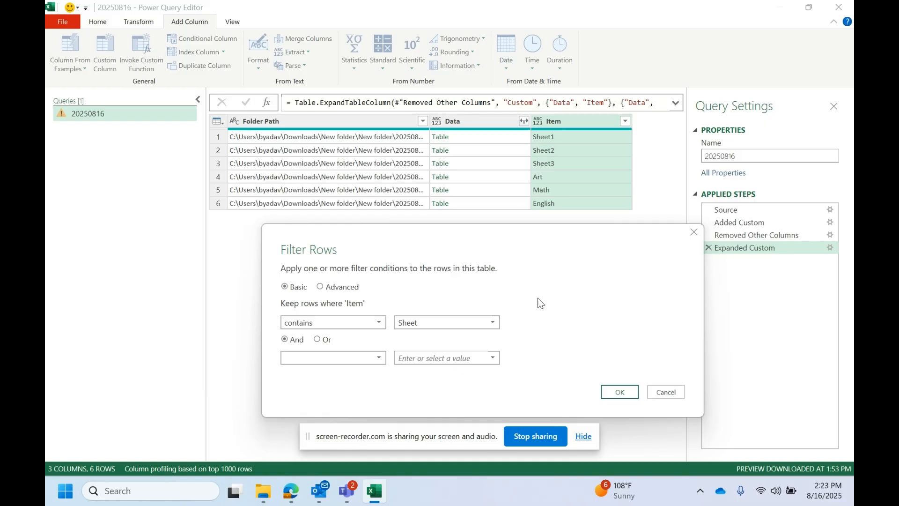
{"action": "left_click", "coordinate": [618, 393]}
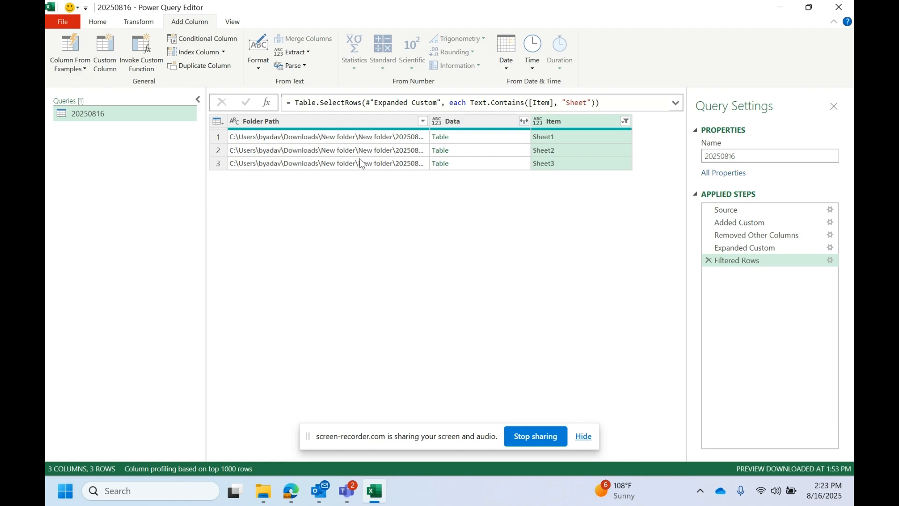
Step: Remove all columns except Data and expand it into Column1 and Column2 without the original column name as prefix
{"action": "left_click", "coordinate": [476, 140]}
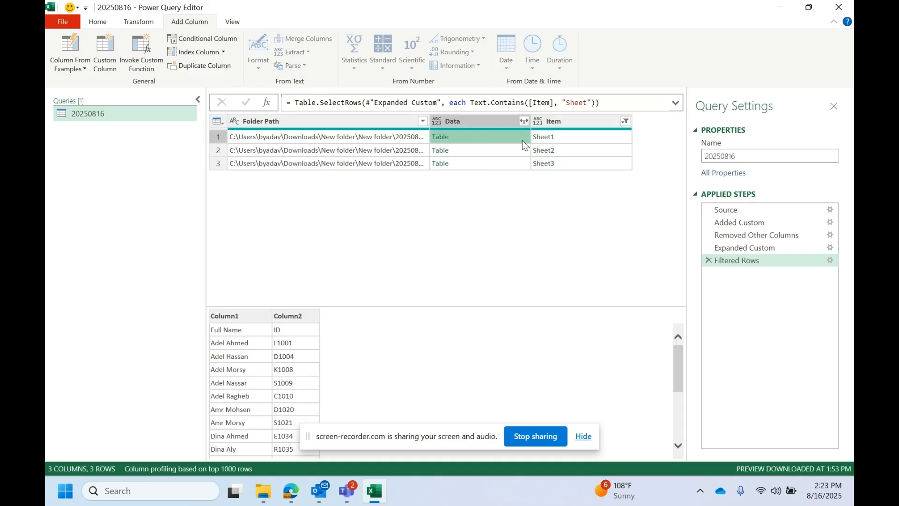
{"action": "left_click", "coordinate": [477, 125]}
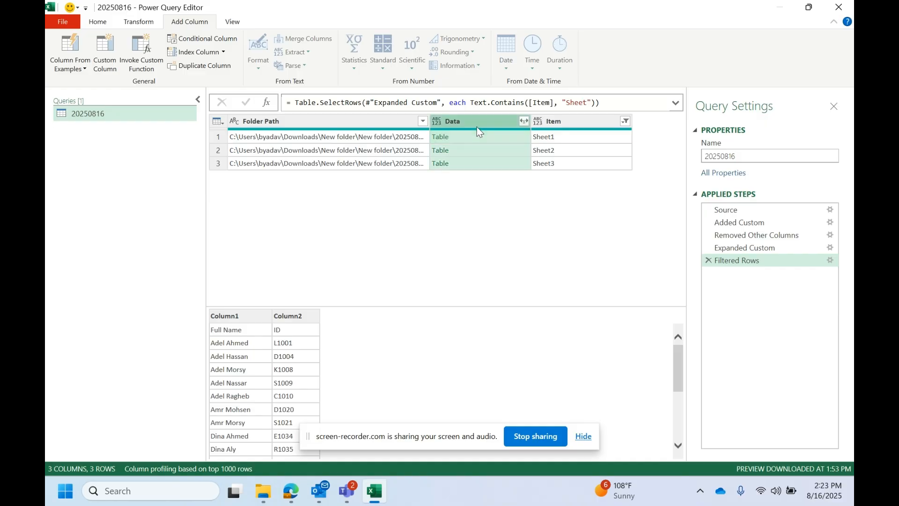
{"action": "right_click", "coordinate": [479, 130]}
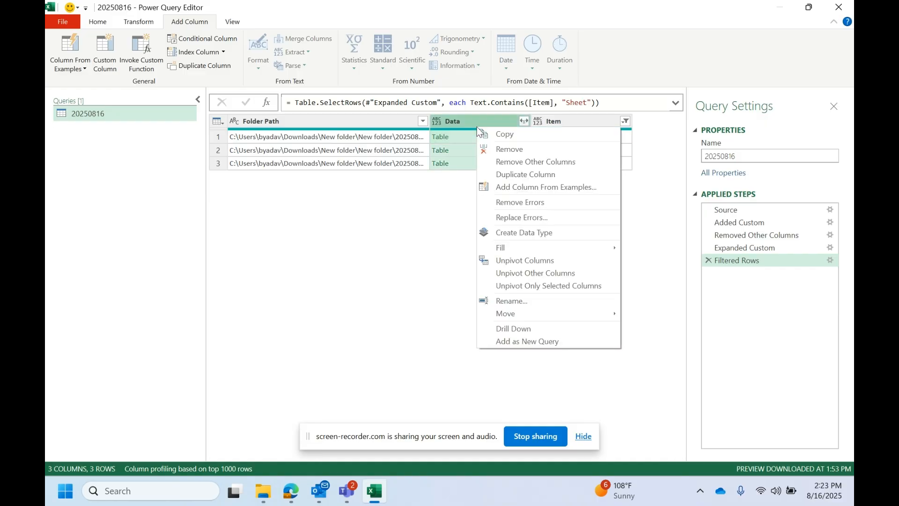
{"action": "left_click", "coordinate": [485, 161]}
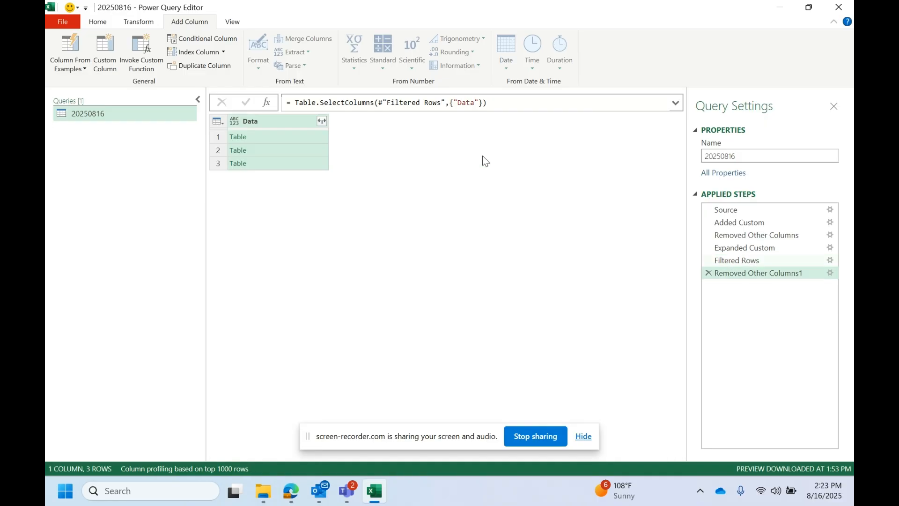
{"action": "left_click", "coordinate": [321, 121]}
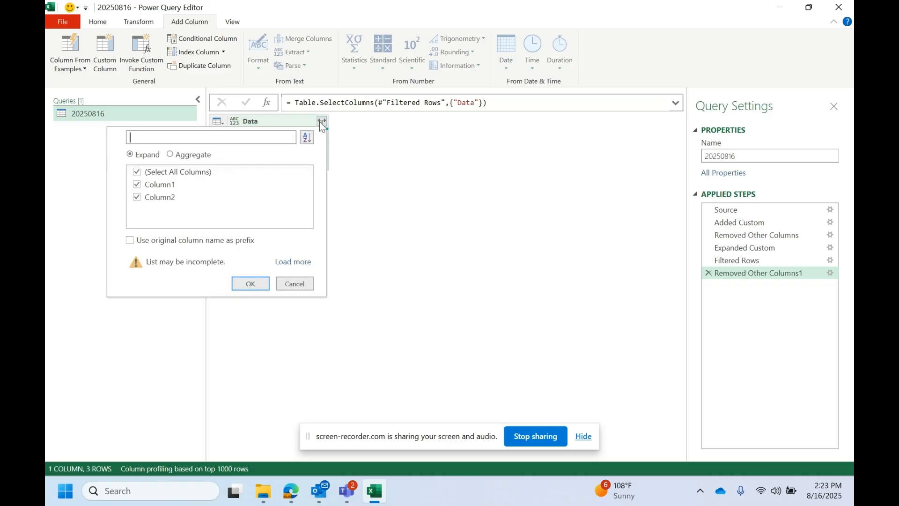
{"action": "left_click", "coordinate": [260, 288]}
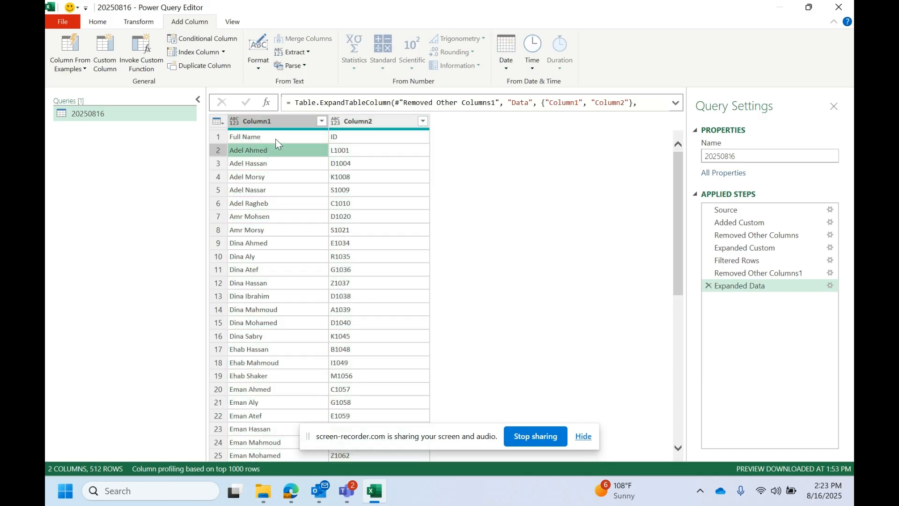
Step: Promote the first row of the expanded table, Full Name and ID, to column headers
{"action": "left_click", "coordinate": [283, 136]}
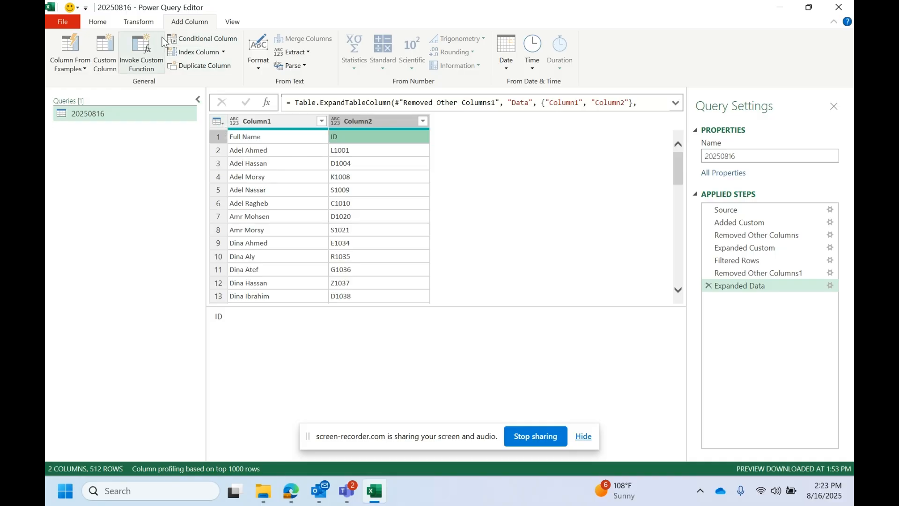
{"action": "left_click", "coordinate": [139, 22]}
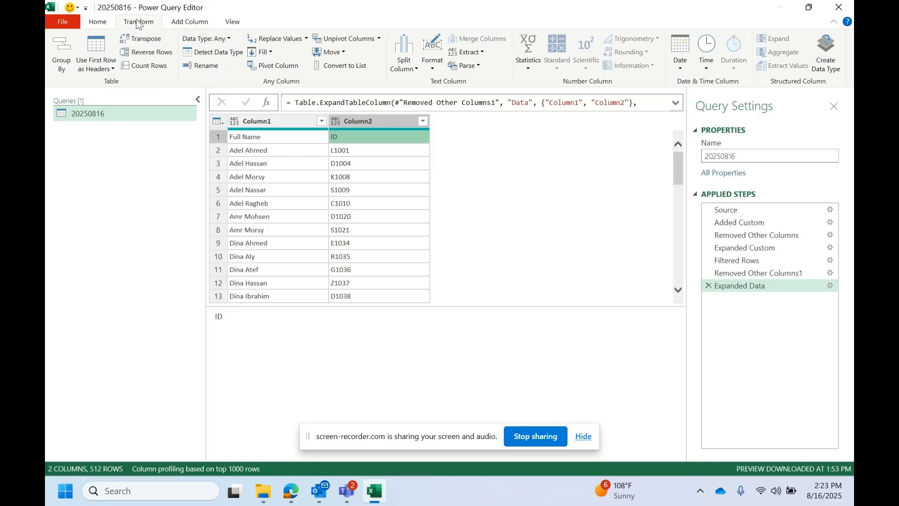
{"action": "left_click", "coordinate": [113, 68]}
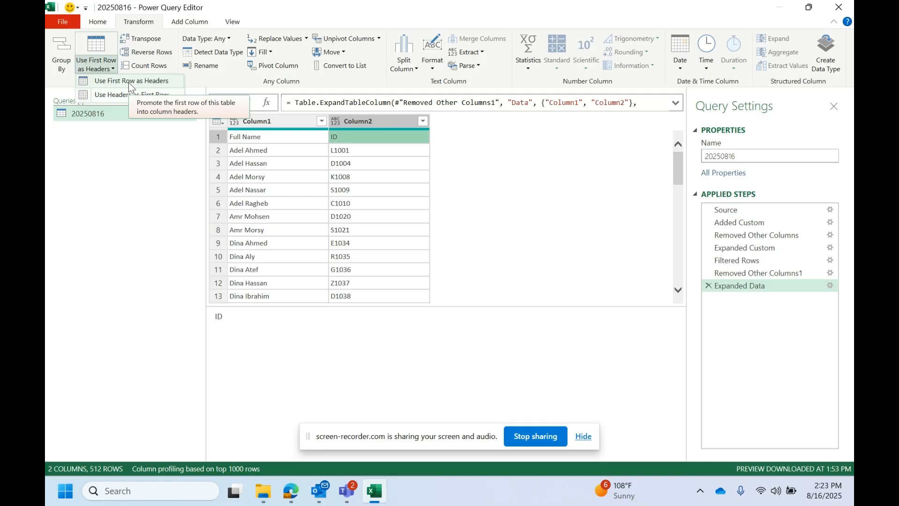
{"action": "left_click", "coordinate": [129, 84]}
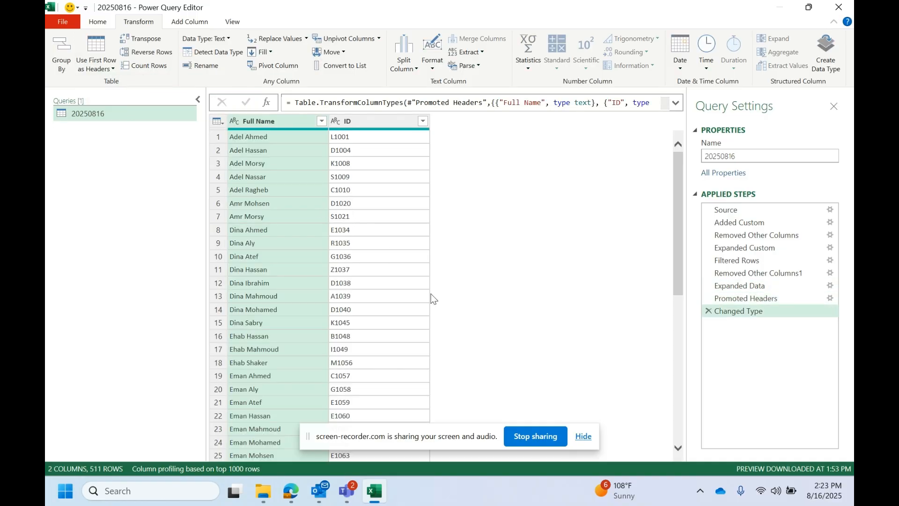
Step: Close the query editor, load the 20250816 query into the workbook, and check the loaded table
{"action": "left_click", "coordinate": [97, 22]}
{"action": "left_click", "coordinate": [95, 68]}
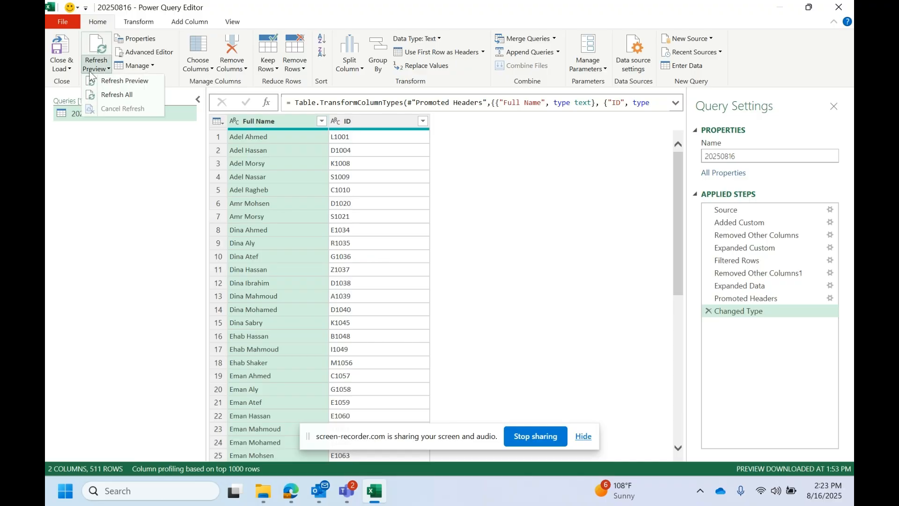
{"action": "left_click", "coordinate": [67, 70]}
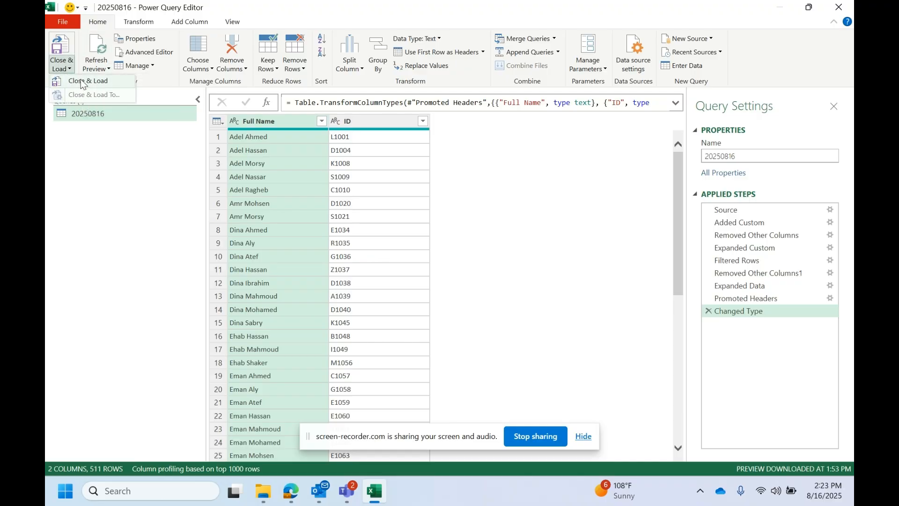
{"action": "left_click", "coordinate": [82, 82]}
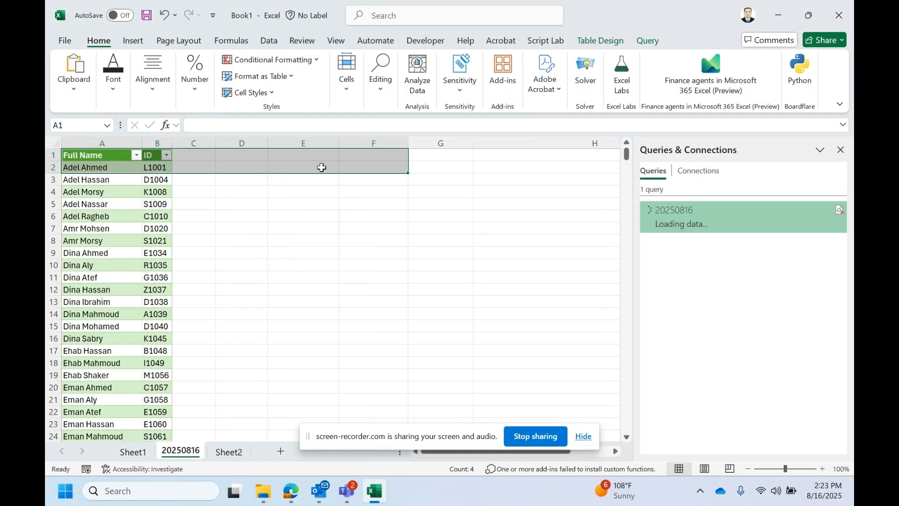
{"action": "left_click", "coordinate": [115, 252]}
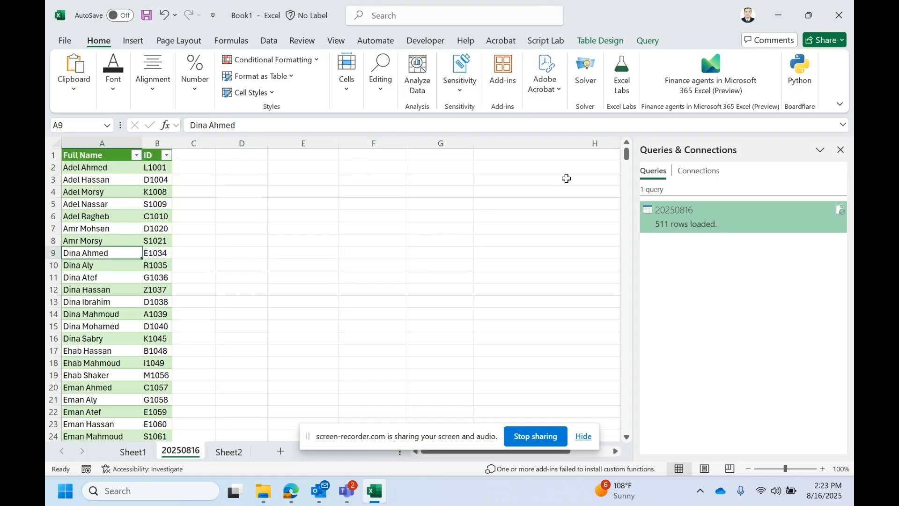
{"action": "left_click_drag", "start_coordinate": [627, 155], "coordinate": [677, 93]}
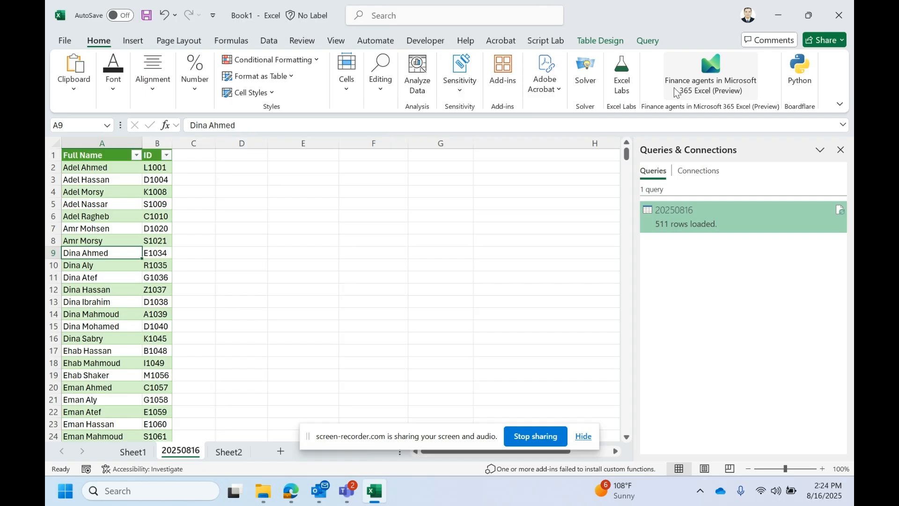
Step: Reopen the 20250816 query and copy the folder path from the Source step's Folder.Files formula, without the quotation marks
{"action": "left_click", "coordinate": [149, 452]}
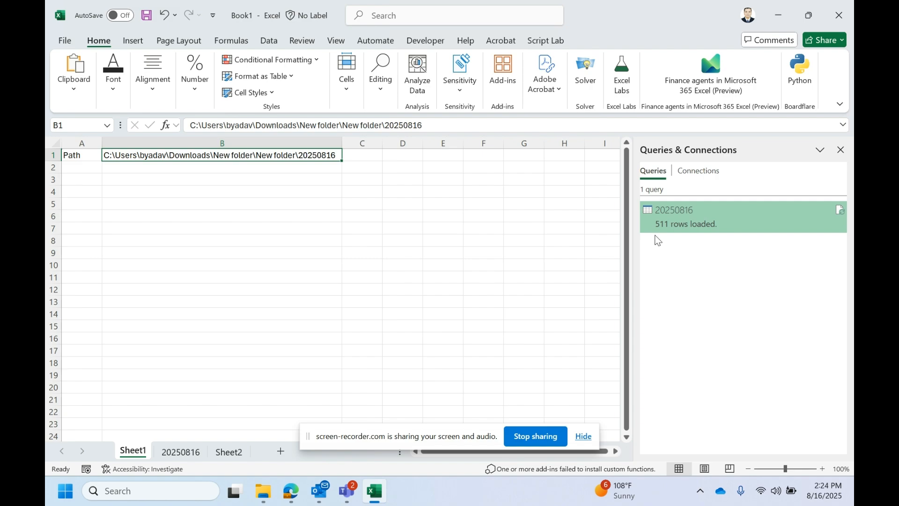
{"action": "double_click", "coordinate": [666, 223]}
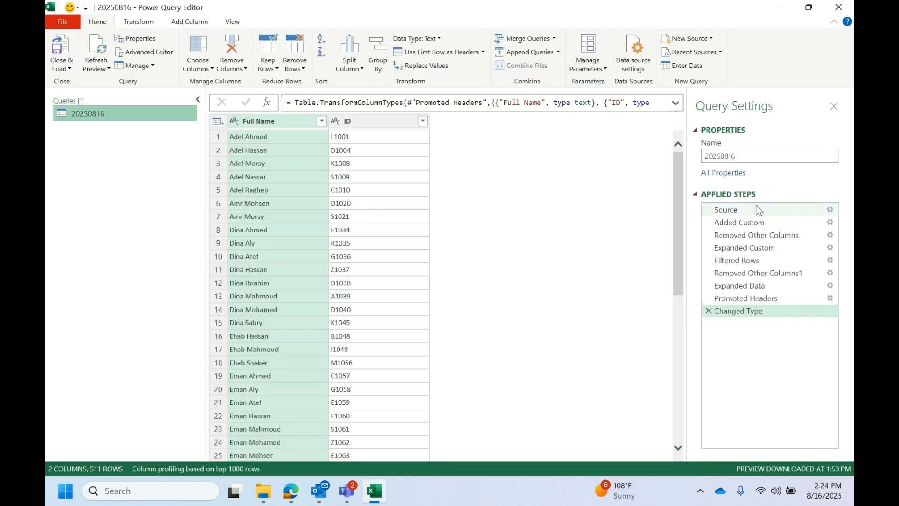
{"action": "left_click", "coordinate": [755, 210]}
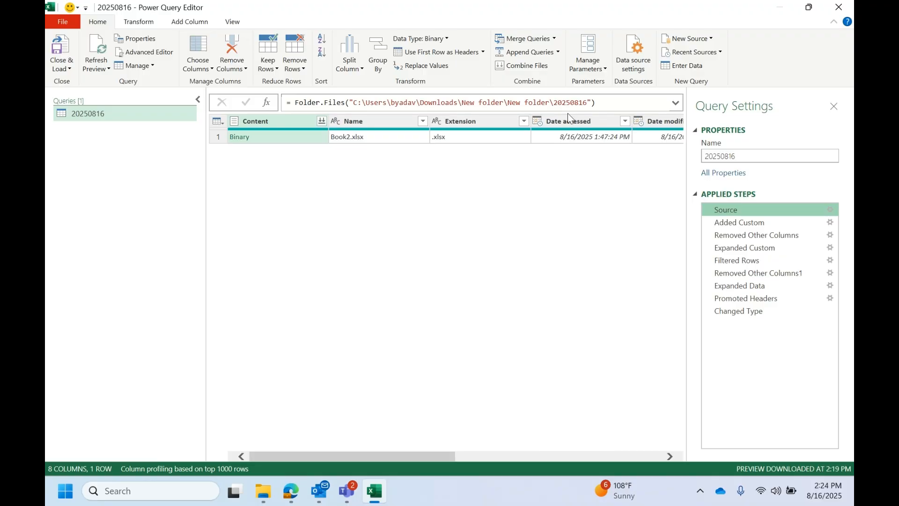
{"action": "double_click", "coordinate": [587, 102]}
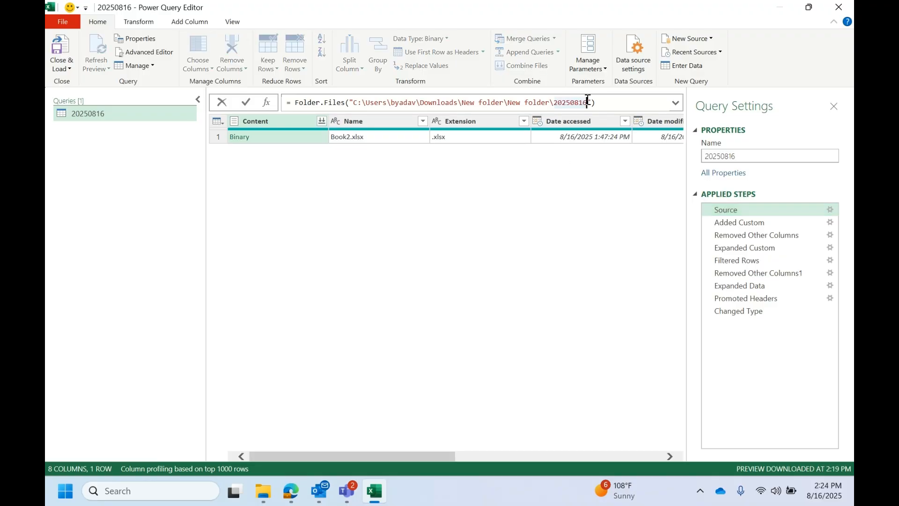
{"action": "key", "text": "shift+Left"}
{"action": "key", "text": "shift+Left"}
{"action": "key", "text": "shift+Left"}
{"action": "key", "text": "shift+Left"}
{"action": "key", "text": "shift+Left"}
{"action": "key", "text": "shift+Left"}
{"action": "key", "text": "shift+Left"}
{"action": "key", "text": "shift+Left"}
{"action": "key", "text": "shift+Left"}
{"action": "key", "text": "shift+Left"}
{"action": "key", "text": "shift+Left"}
{"action": "key", "text": "shift+Left"}
{"action": "key", "text": "shift+Left"}
{"action": "key", "text": "shift+Left"}
{"action": "key", "text": "shift+Left"}
{"action": "key", "text": "shift+Left"}
{"action": "key", "text": "shift+Left"}
{"action": "key", "text": "shift+Left"}
{"action": "key", "text": "shift+Left"}
{"action": "key", "text": "shift+Left"}
{"action": "key", "text": "shift+Left"}
{"action": "key", "text": "shift+Left"}
{"action": "key", "text": "shift+Left"}
{"action": "key", "text": "shift+Left"}
{"action": "key", "text": "shift+Left"}
{"action": "key", "text": "shift+Left"}
{"action": "key", "text": "shift+Left"}
{"action": "key", "text": "shift+Left"}
{"action": "key", "text": "shift+Left"}
{"action": "key", "text": "shift+Left"}
{"action": "key", "text": "shift+Left"}
{"action": "key", "text": "shift+Left"}
{"action": "key", "text": "shift+Left"}
{"action": "key", "text": "shift+Left"}
{"action": "key", "text": "shift+Left"}
{"action": "key", "text": "shift+Left"}
{"action": "key", "text": "shift+Left"}
{"action": "key", "text": "shift+Left"}
{"action": "key", "text": "shift+Left"}
{"action": "key", "text": "shift+Left"}
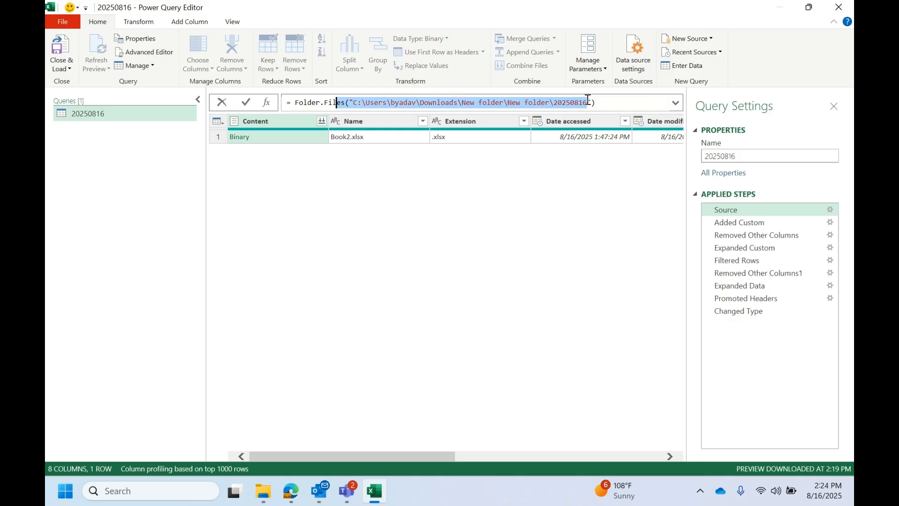
{"action": "key", "text": "shift+Right"}
{"action": "key", "text": "shift+Right"}
{"action": "key", "text": "shift+Right"}
{"action": "key", "text": "shift+Right"}
{"action": "key", "text": "ctrl+c"}
Step: Close and load the query, and paste the copied folder path into cell B1 of Sheet1
{"action": "left_click", "coordinate": [63, 70]}
{"action": "left_click", "coordinate": [72, 85]}
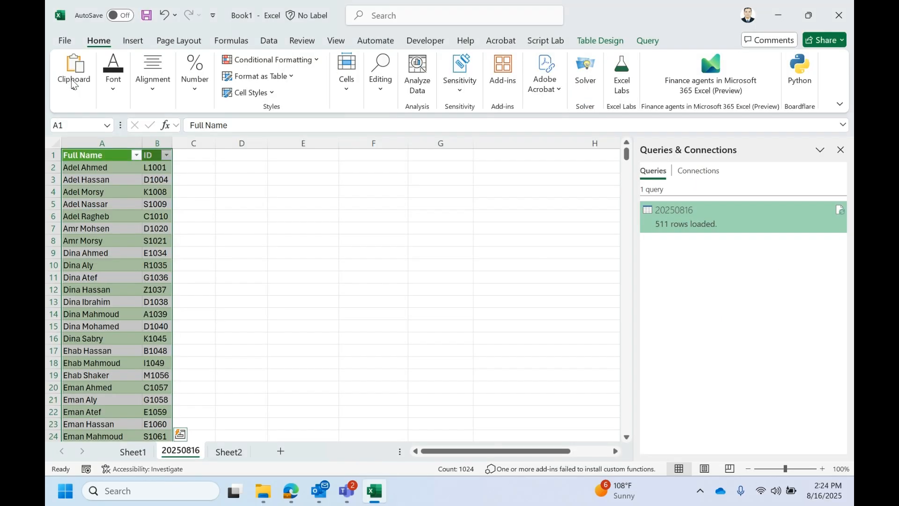
{"action": "left_click", "coordinate": [133, 451]}
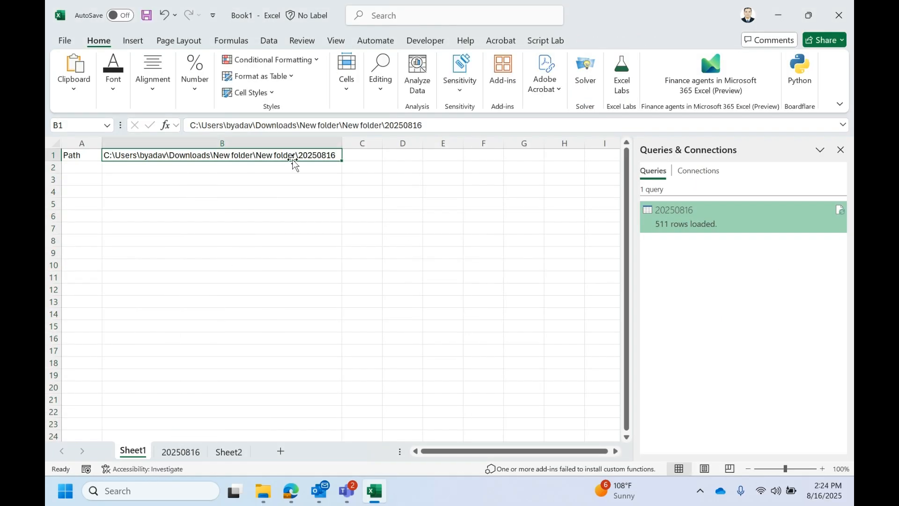
{"action": "key", "text": "ctrl+v"}
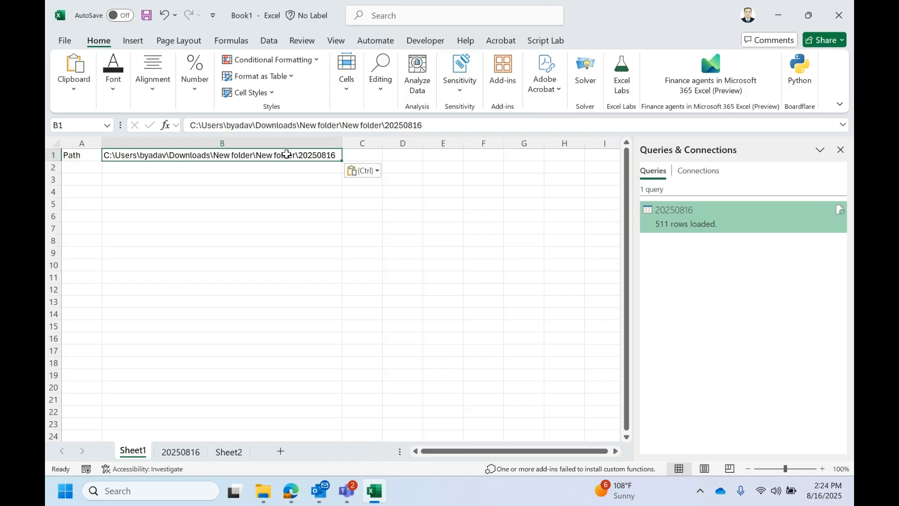
Step: Define the workbook-scoped name FolderPath for cells A1:B1 on Sheet1
{"action": "key", "text": "shift+Left"}
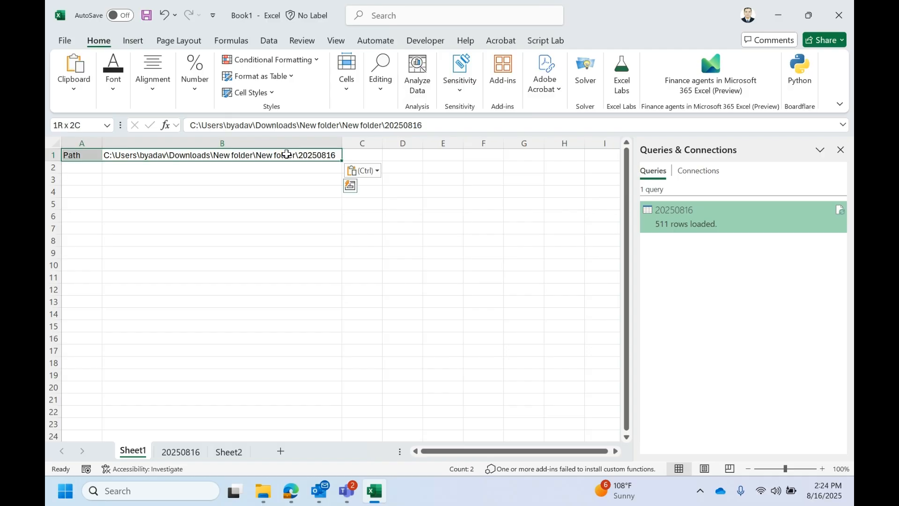
{"action": "left_click", "coordinate": [240, 47]}
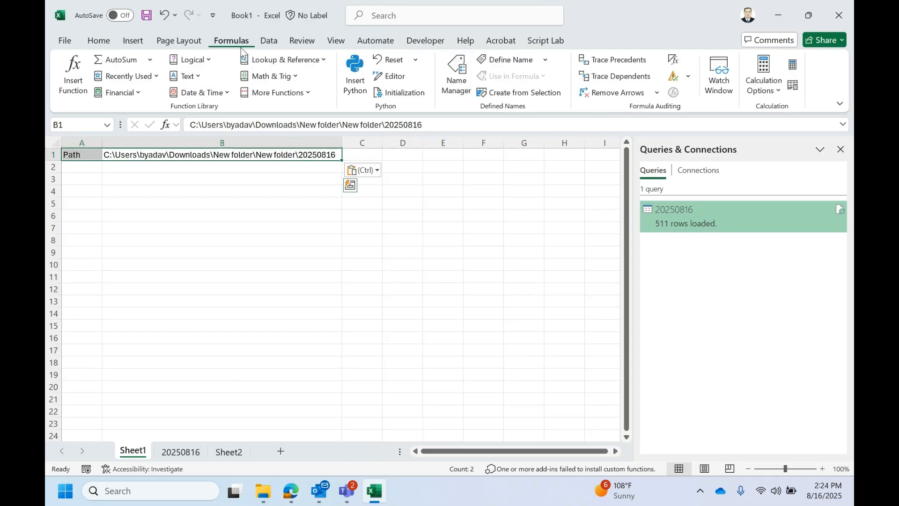
{"action": "left_click", "coordinate": [507, 62]}
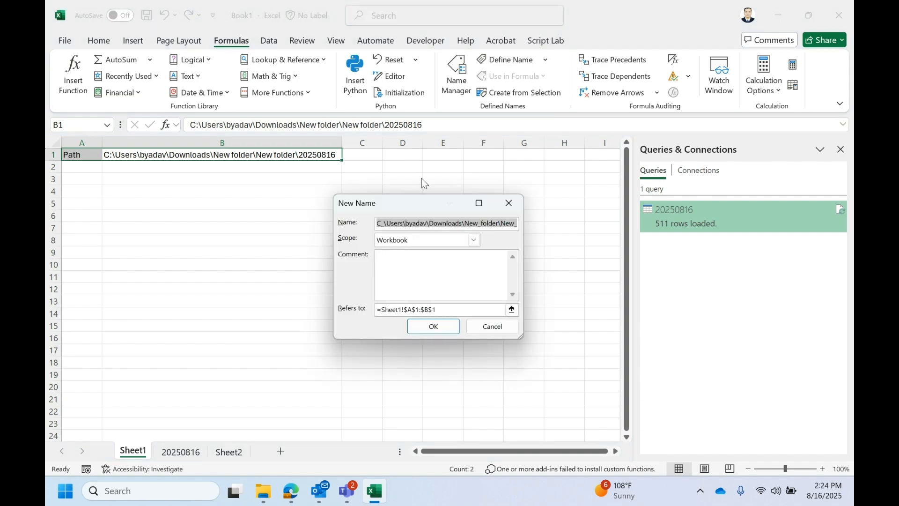
{"action": "type", "text": "F"}
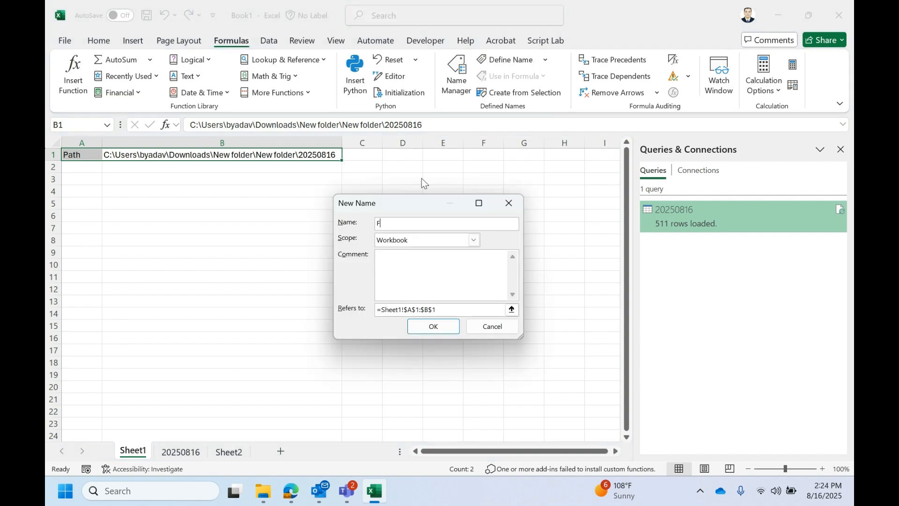
{"action": "type", "text": "olderPath"}
{"action": "left_click", "coordinate": [420, 329]}
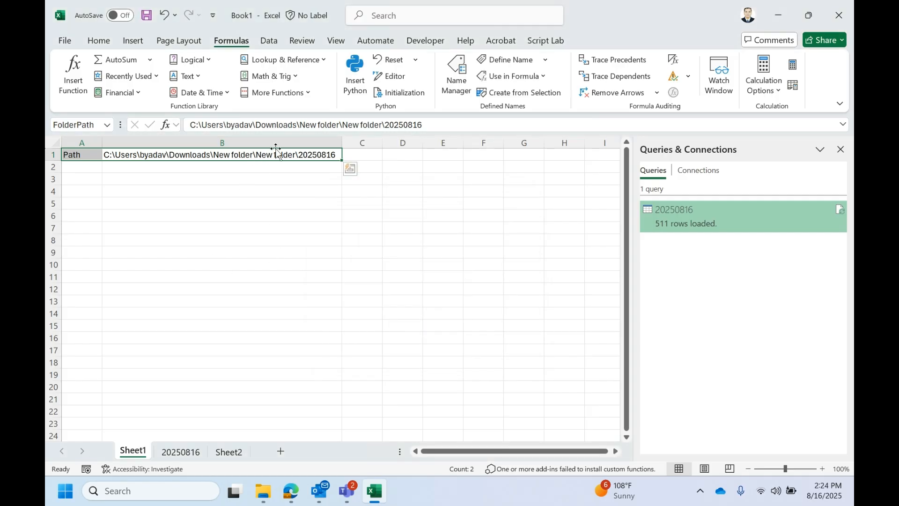
Step: Load the FolderPath range into Power Query and remove its Changed Type and Promoted Headers steps, leaving only Source
{"action": "left_click", "coordinate": [270, 42]}
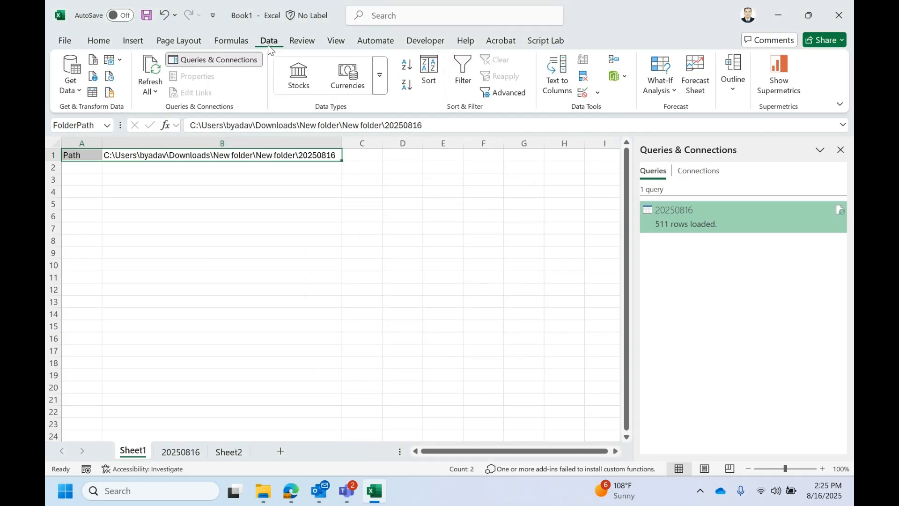
{"action": "left_click", "coordinate": [92, 94]}
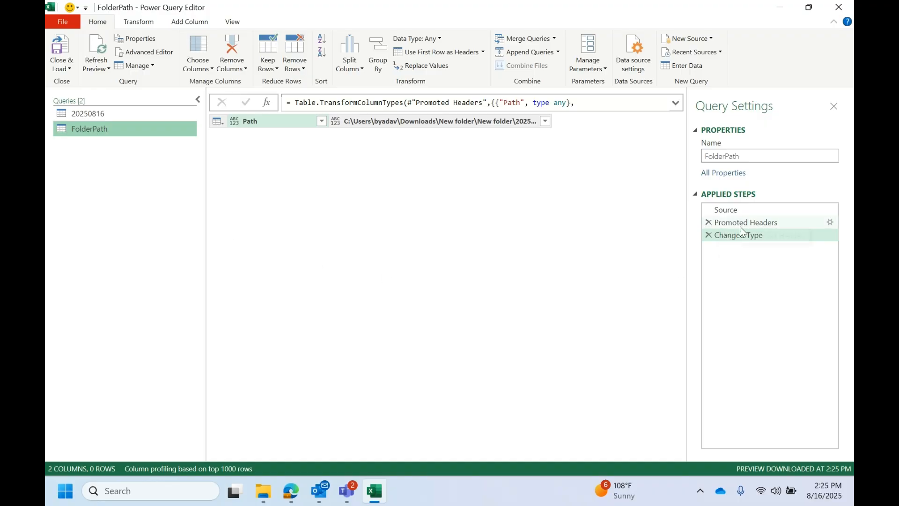
{"action": "left_click", "coordinate": [708, 235]}
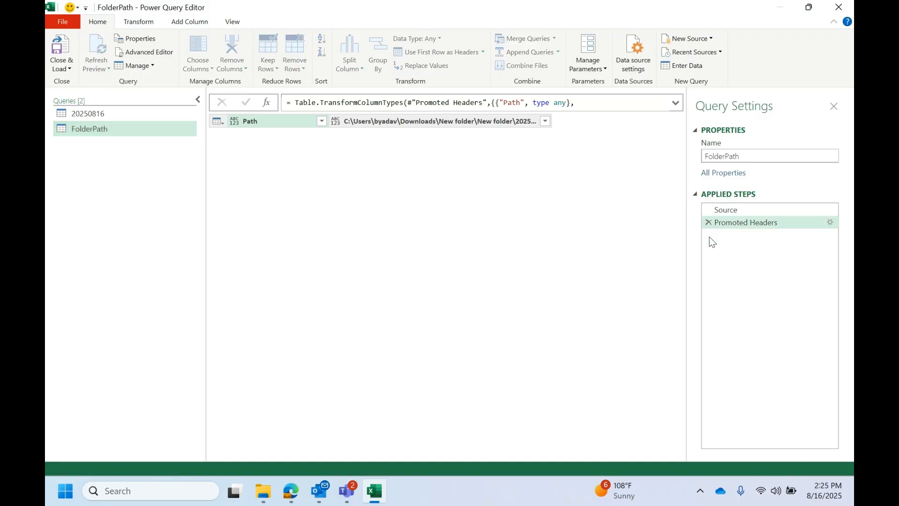
{"action": "left_click", "coordinate": [708, 223]}
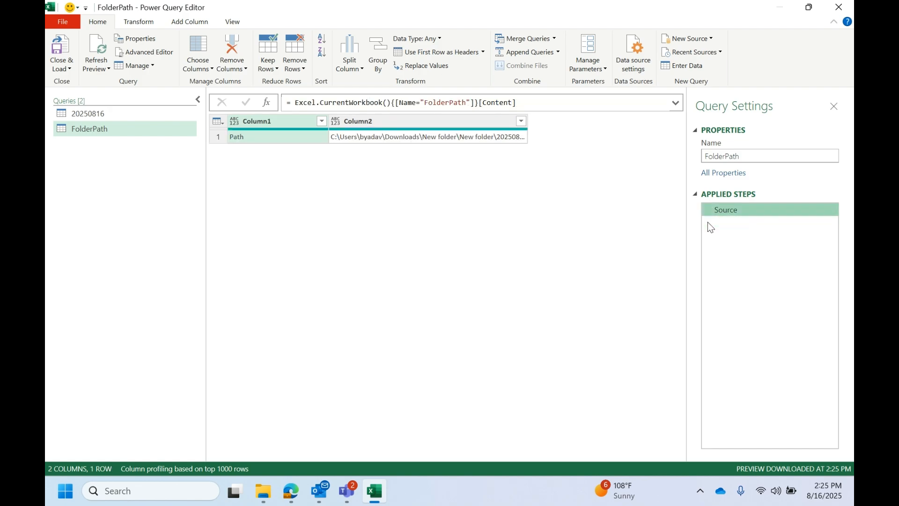
Step: Drill down into the folder path value in Column2 of the FolderPath query
{"action": "left_click", "coordinate": [383, 133]}
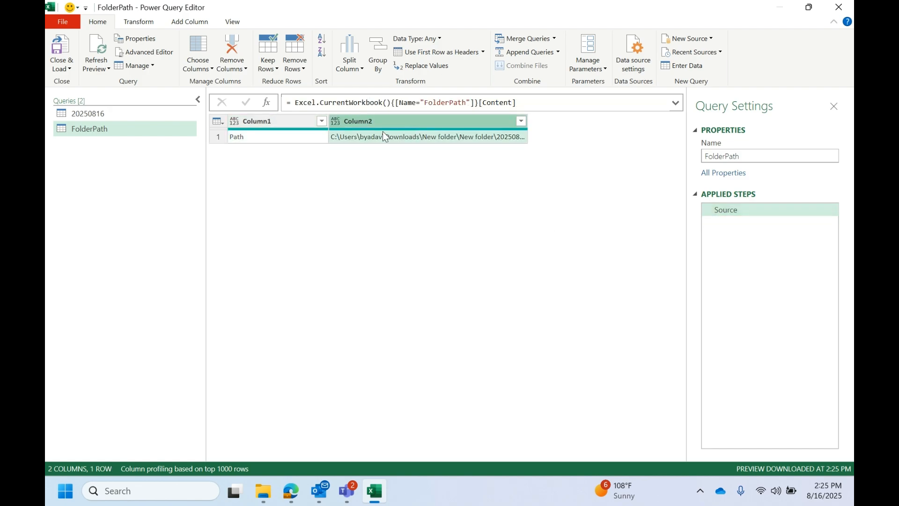
{"action": "left_click", "coordinate": [291, 128]}
{"action": "left_click", "coordinate": [348, 136]}
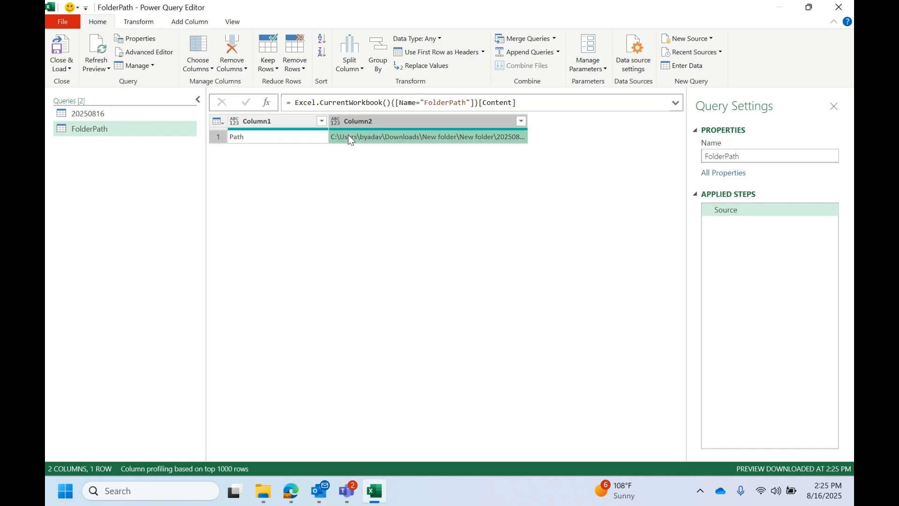
{"action": "left_click", "coordinate": [258, 139]}
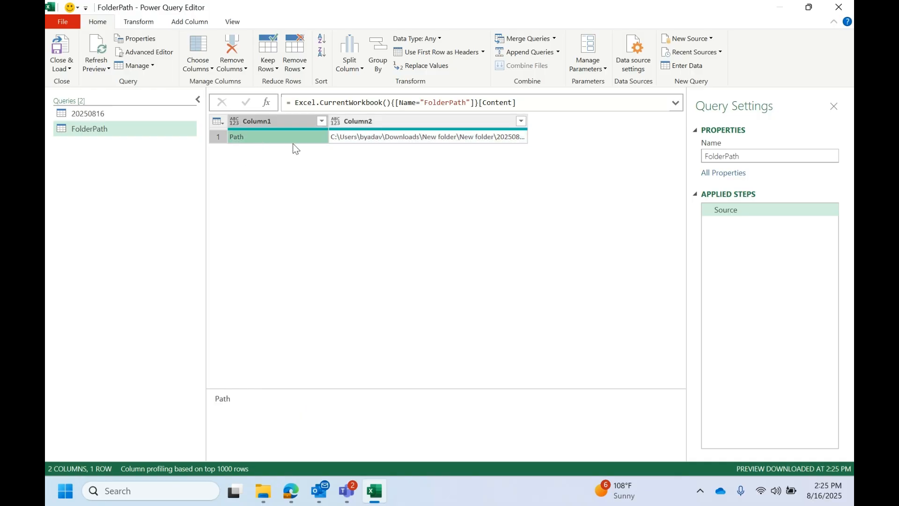
{"action": "left_click", "coordinate": [382, 135]}
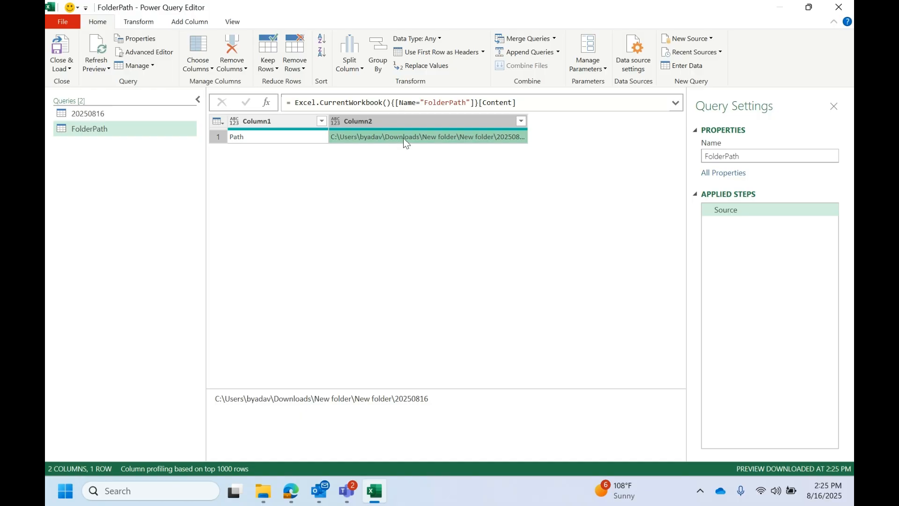
{"action": "right_click", "coordinate": [404, 139]}
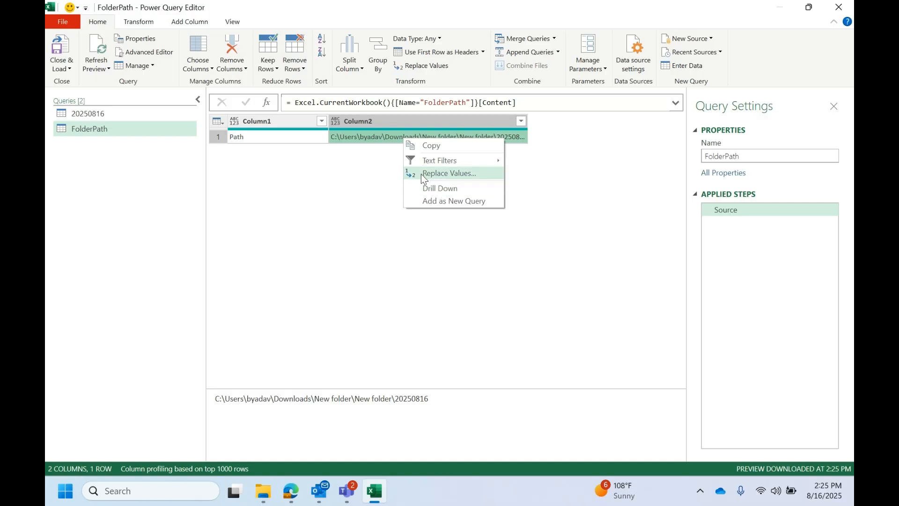
{"action": "left_click", "coordinate": [435, 187]}
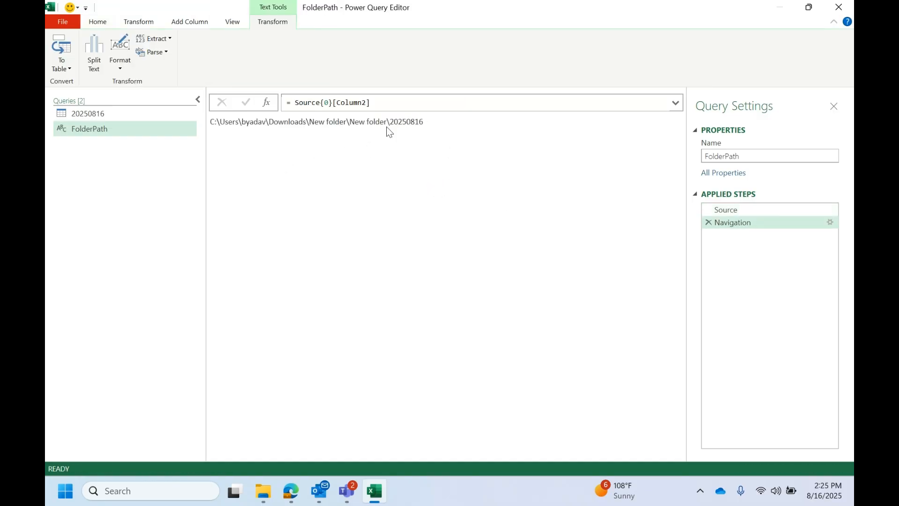
Step: Copy the {0}[Column2] reference from the Navigation step's formula
{"action": "left_click", "coordinate": [321, 103]}
{"action": "double_click", "coordinate": [320, 103]}
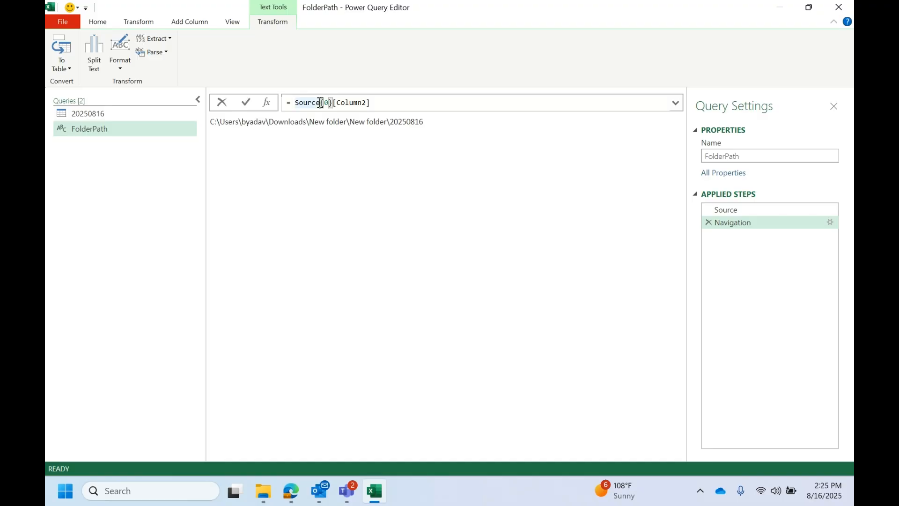
{"action": "left_click", "coordinate": [321, 103]}
{"action": "key", "text": "shift+Right"}
{"action": "key", "text": "shift+Right"}
{"action": "key", "text": "shift+Right"}
{"action": "key", "text": "shift+Right"}
{"action": "key", "text": "shift+Right"}
{"action": "key", "text": "shift+Right"}
{"action": "key", "text": "shift+Right"}
{"action": "key", "text": "shift+Right"}
{"action": "key", "text": "shift+Right"}
{"action": "key", "text": "shift+Right"}
{"action": "key", "text": "shift+Right"}
{"action": "key", "text": "shift+Right"}
{"action": "key", "text": "ctrl+c"}
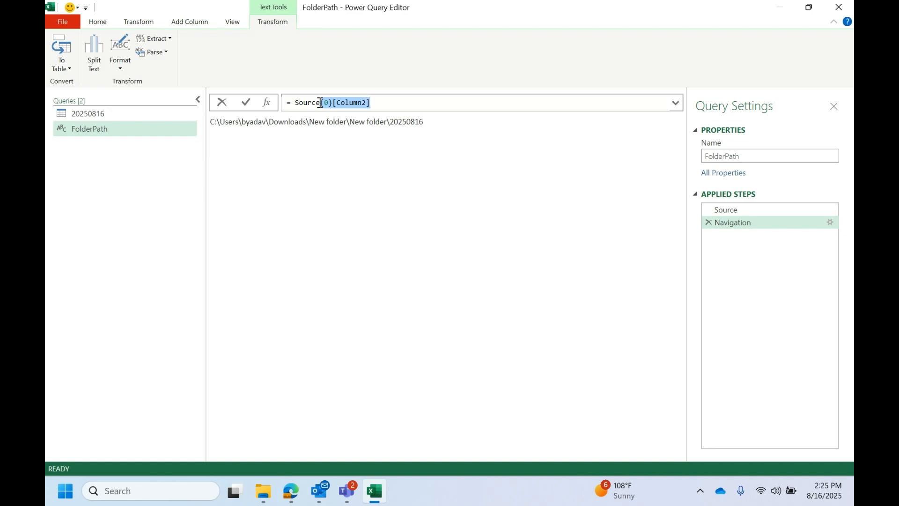
Step: Delete the Navigation step and append the copied {0}[Column2] to the end of the FolderPath query's Source formula
{"action": "left_click", "coordinate": [706, 228]}
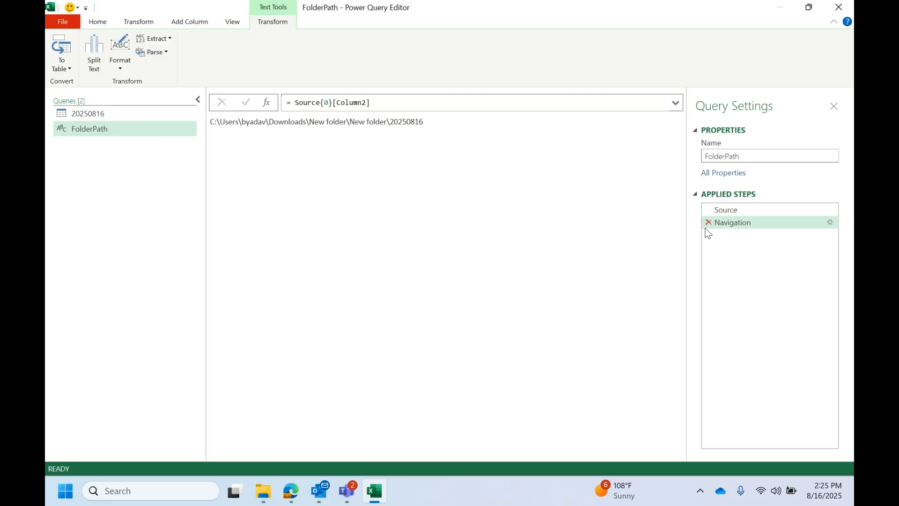
{"action": "left_click", "coordinate": [708, 223]}
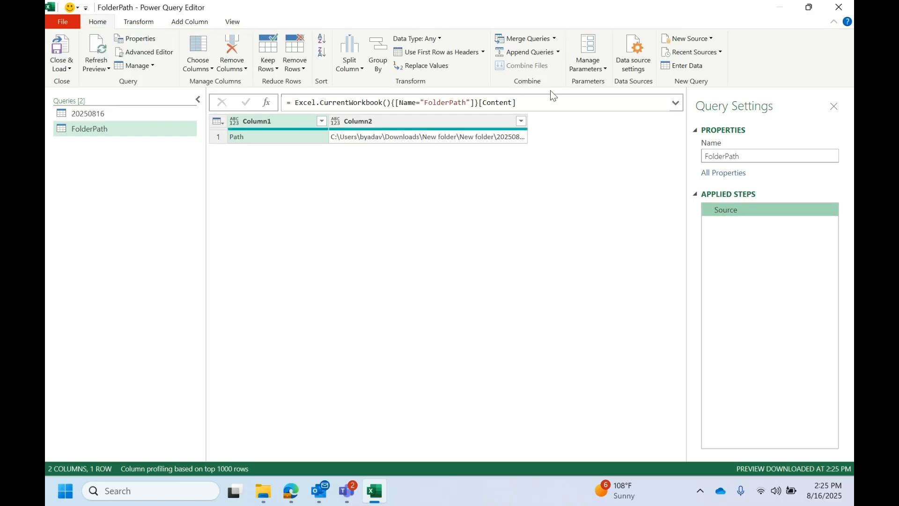
{"action": "left_click", "coordinate": [537, 103]}
{"action": "key", "text": "ctrl+v"}
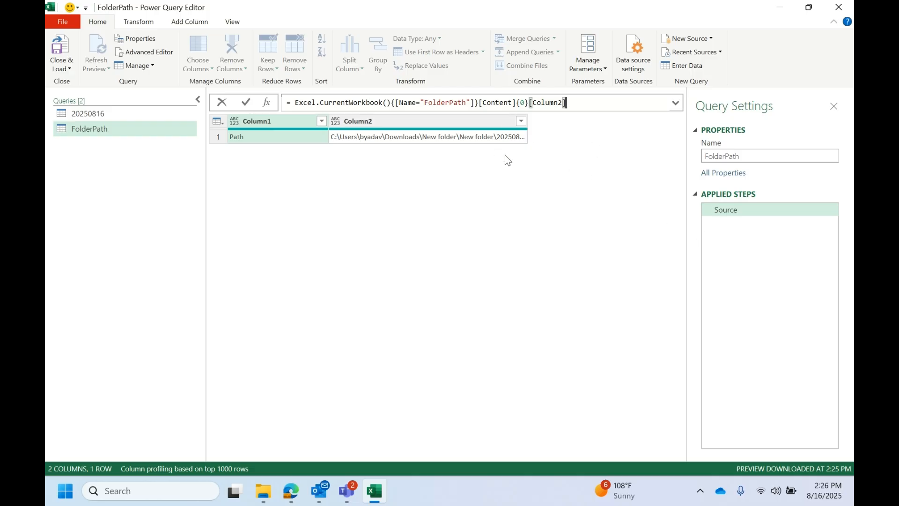
{"action": "key", "text": "Return"}
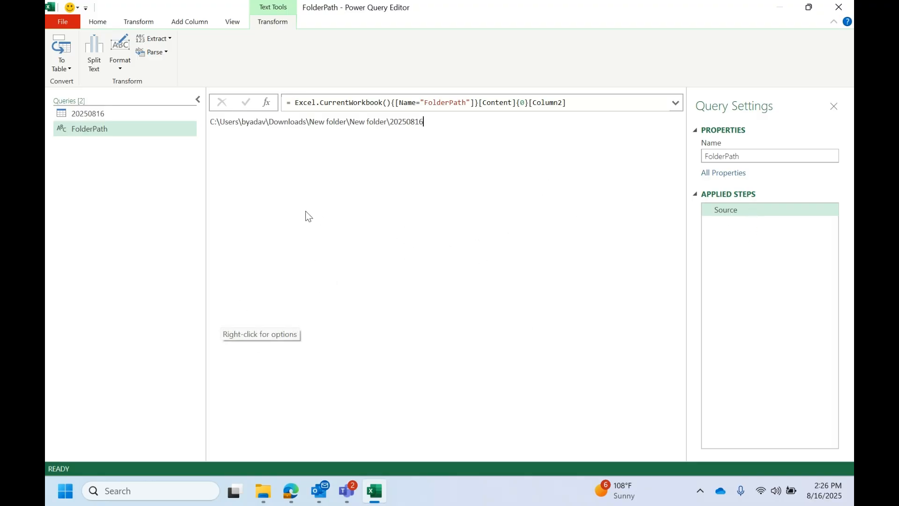
Step: Close the query editor and load the FolderPath query as Only Create Connection
{"action": "left_click", "coordinate": [111, 19]}
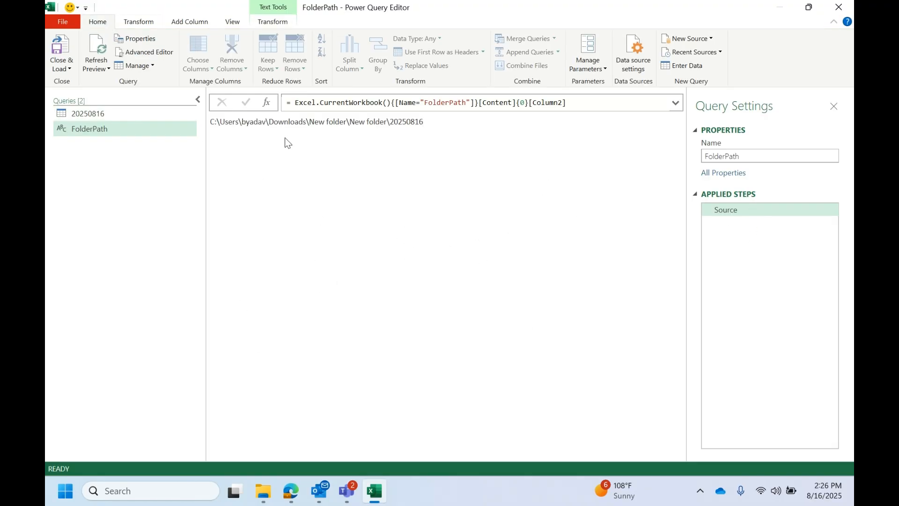
{"action": "double_click", "coordinate": [417, 123]}
{"action": "left_click", "coordinate": [74, 75]}
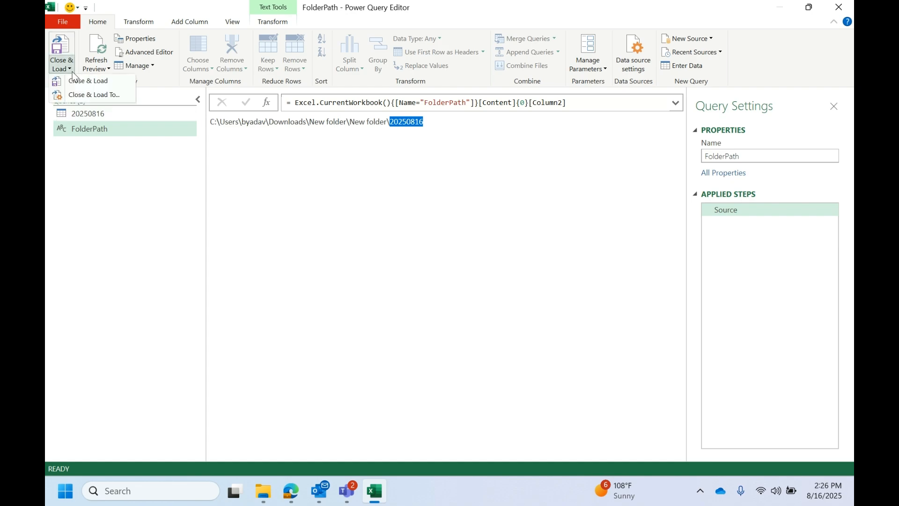
{"action": "left_click", "coordinate": [92, 98]}
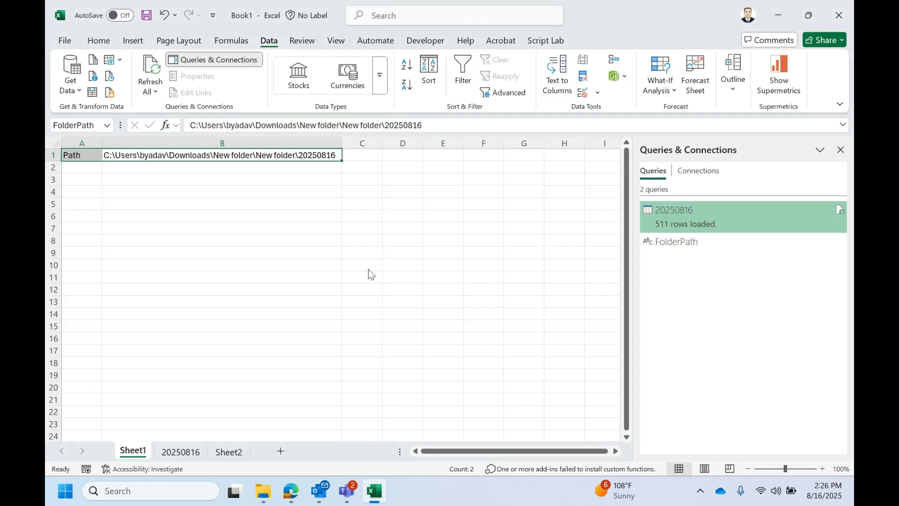
{"action": "left_click", "coordinate": [402, 255]}
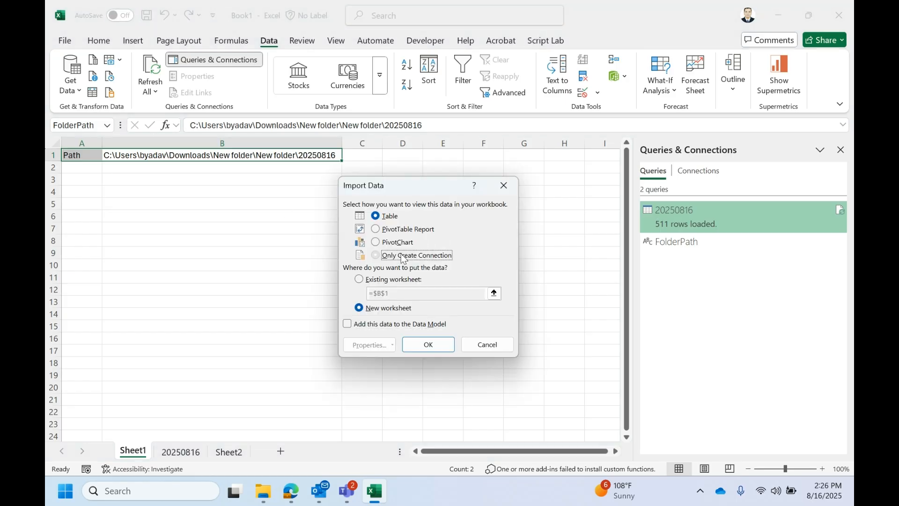
{"action": "left_click", "coordinate": [428, 344]}
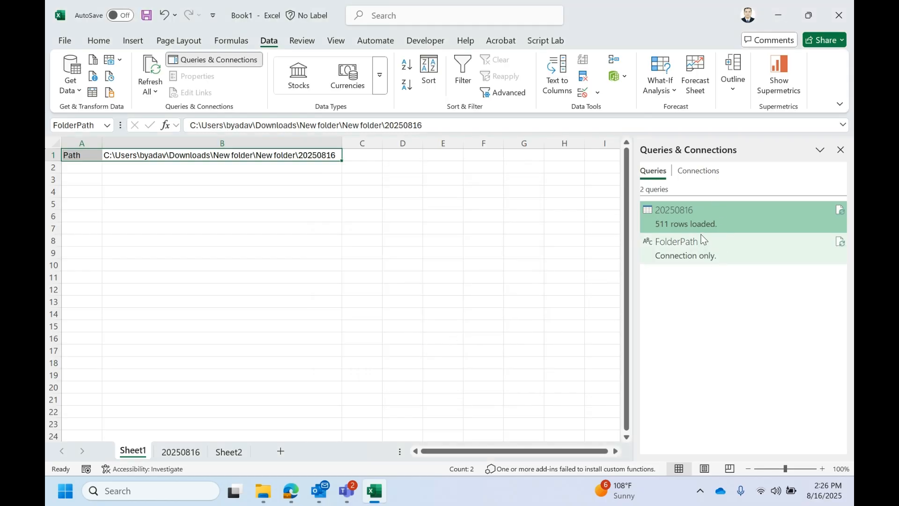
Step: Open the 20250816 query in the Power Query Editor at its Source step
{"action": "left_click", "coordinate": [695, 256]}
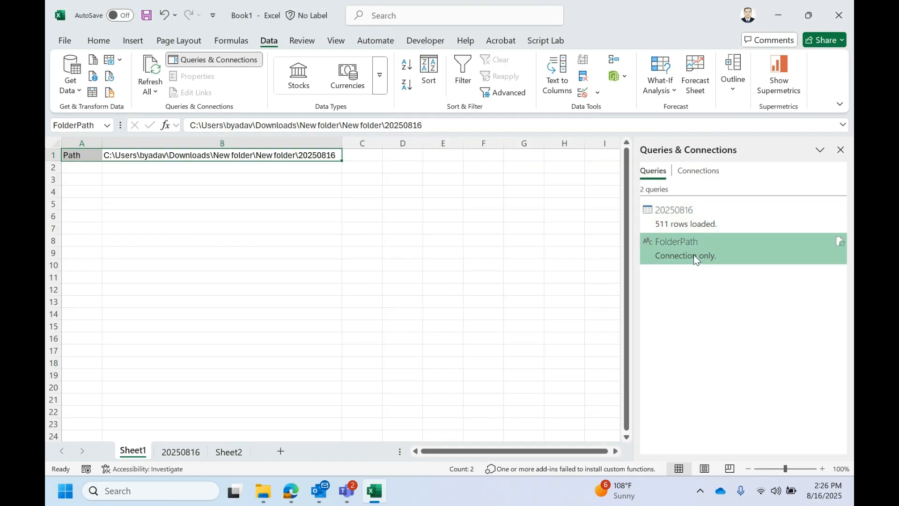
{"action": "left_click", "coordinate": [700, 217]}
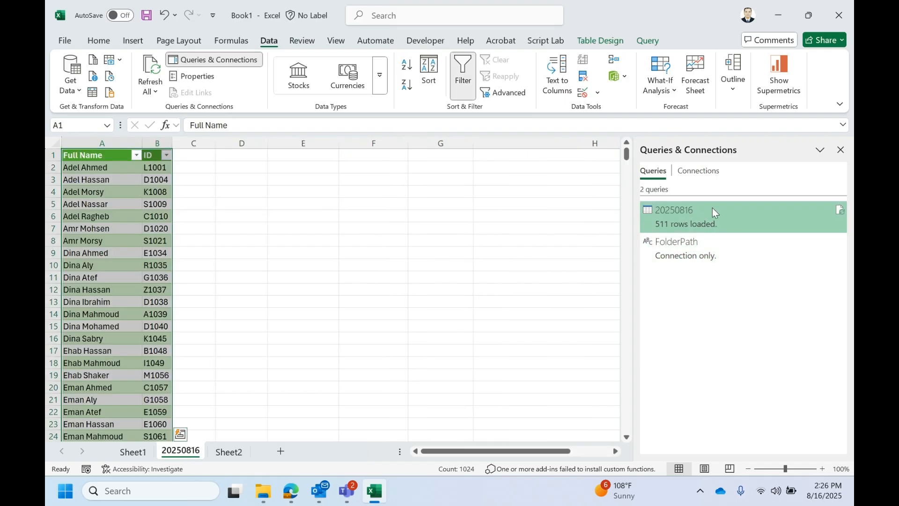
{"action": "double_click", "coordinate": [733, 222]}
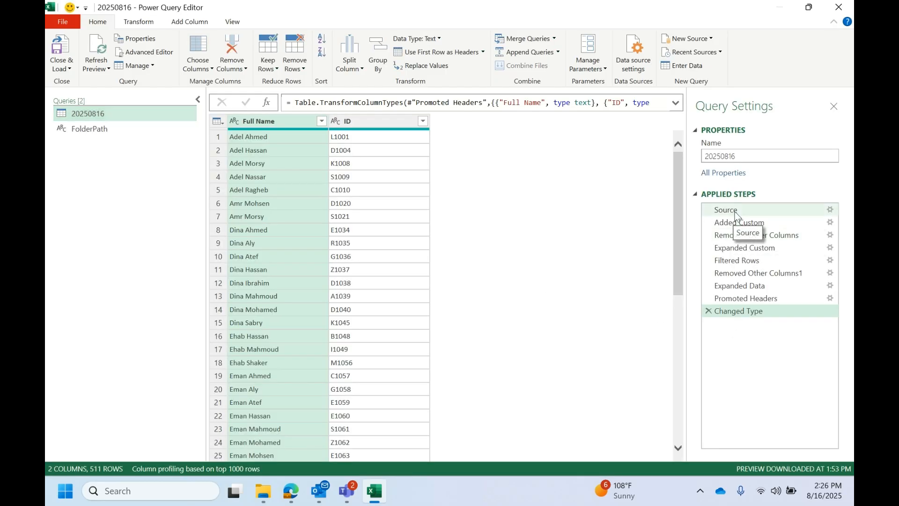
{"action": "left_click", "coordinate": [735, 215]}
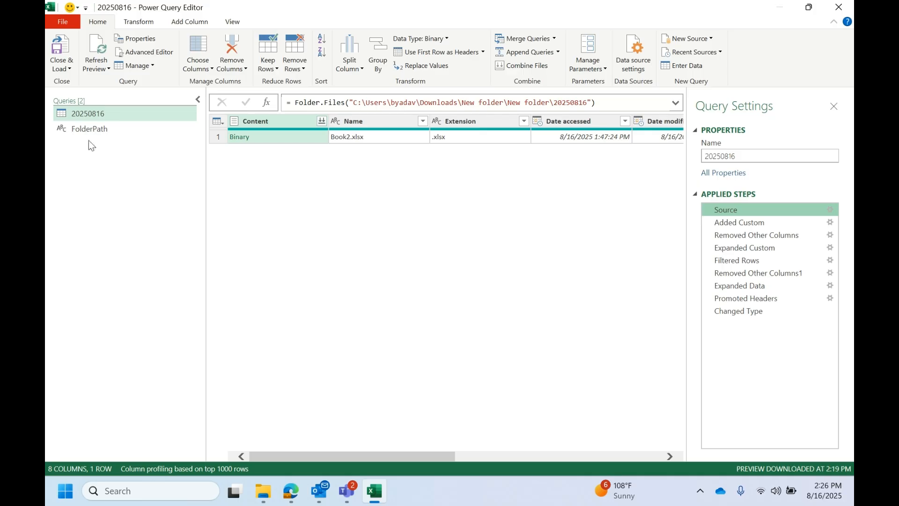
Step: Replace the hard-coded folder path in the Source step's Folder.Files formula with a reference to the FolderPath query
{"action": "left_click", "coordinate": [350, 102]}
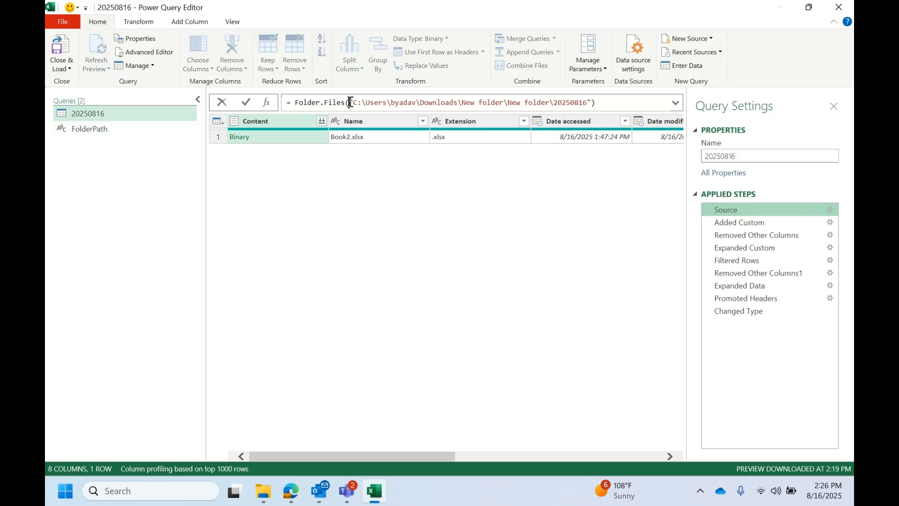
{"action": "key", "text": "shift+Right"}
{"action": "key", "text": "shift+Right"}
{"action": "key", "text": "shift+Right"}
{"action": "key", "text": "shift+Right"}
{"action": "key", "text": "shift+Right"}
{"action": "key", "text": "shift+Right"}
{"action": "key", "text": "shift+Right"}
{"action": "key", "text": "shift+Right"}
{"action": "key", "text": "shift+Right"}
{"action": "key", "text": "shift+Right"}
{"action": "key", "text": "shift+Right"}
{"action": "key", "text": "shift+Right"}
{"action": "key", "text": "shift+Right"}
{"action": "key", "text": "shift+Right"}
{"action": "key", "text": "shift+Right"}
{"action": "key", "text": "shift+Right"}
{"action": "key", "text": "shift+Right"}
{"action": "key", "text": "shift+Right"}
{"action": "key", "text": "shift+Right"}
{"action": "key", "text": "shift+Right"}
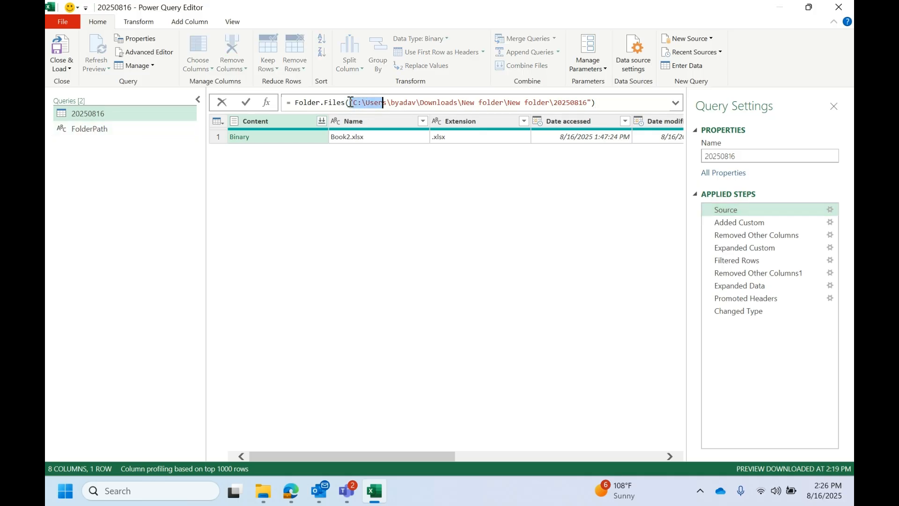
{"action": "key", "text": "shift+Right"}
{"action": "key", "text": "shift+Right"}
{"action": "key", "text": "shift+Right"}
{"action": "key", "text": "shift+Right"}
{"action": "key", "text": "shift+Right"}
{"action": "key", "text": "shift+Right"}
{"action": "key", "text": "shift+Right"}
{"action": "key", "text": "shift+Right"}
{"action": "key", "text": "shift+Right"}
{"action": "key", "text": "shift+Right"}
{"action": "key", "text": "shift+Right"}
{"action": "key", "text": "shift+Right"}
{"action": "key", "text": "shift+Right"}
{"action": "key", "text": "shift+Right"}
{"action": "key", "text": "shift+Right"}
{"action": "key", "text": "shift+Right"}
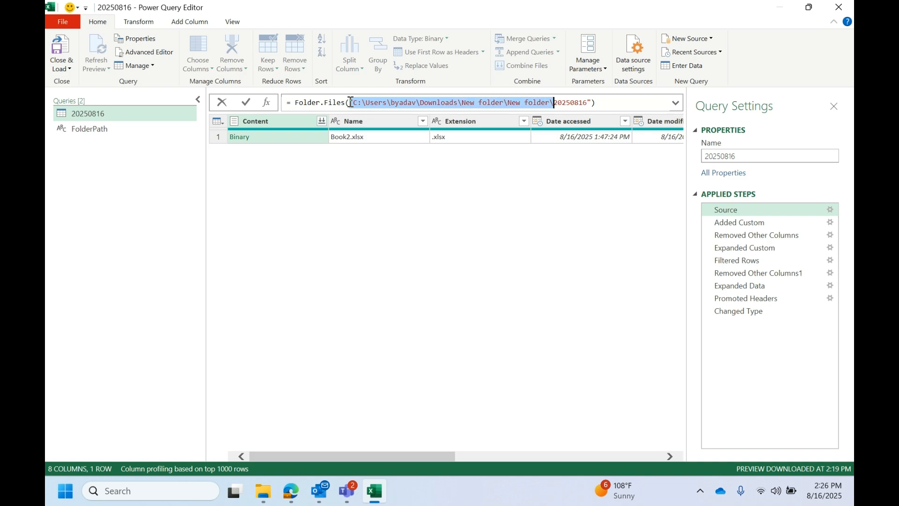
{"action": "key", "text": "shift+Right"}
{"action": "key", "text": "shift+Right"}
{"action": "key", "text": "shift+Right"}
{"action": "key", "text": "shift+Right"}
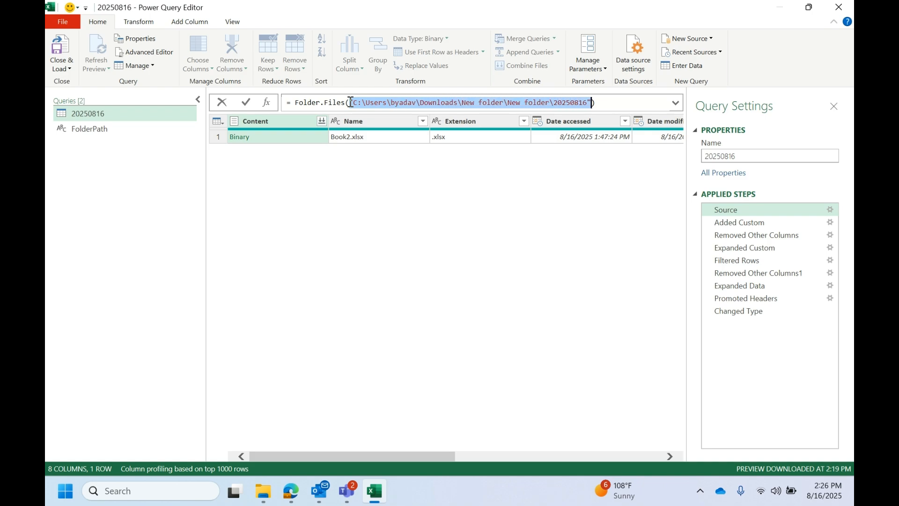
{"action": "key", "text": "BackSpace"}
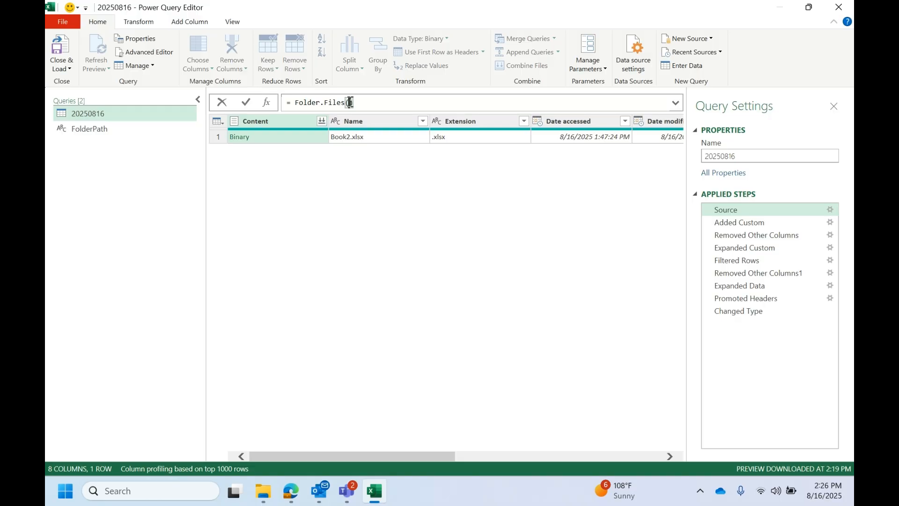
{"action": "type", "text": "folder"}
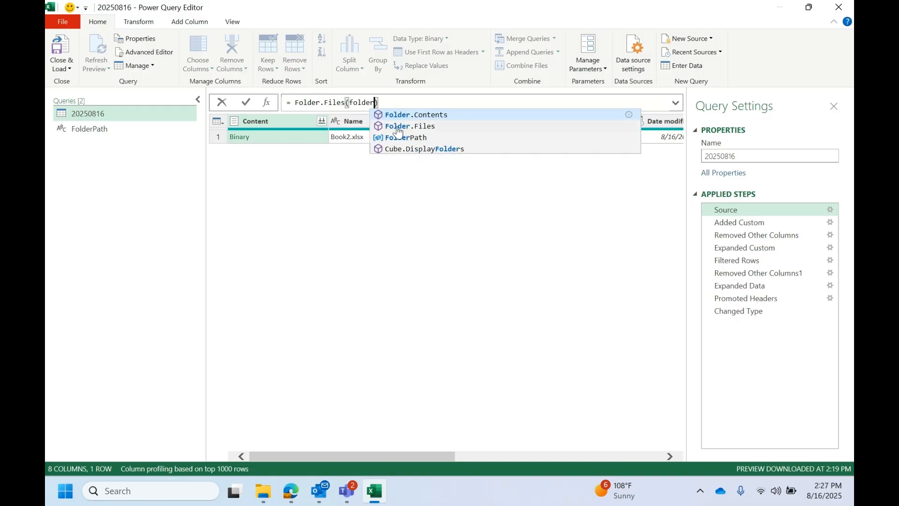
{"action": "left_click", "coordinate": [398, 137]}
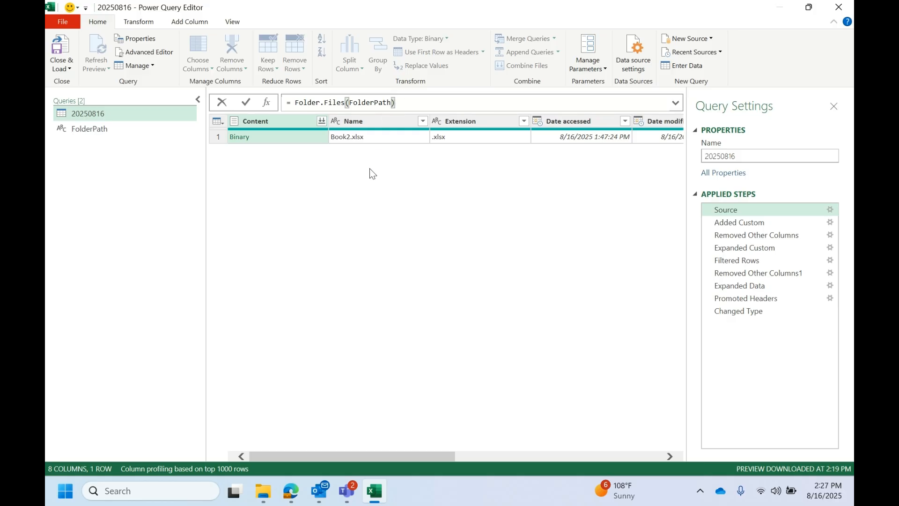
{"action": "key", "text": "Return"}
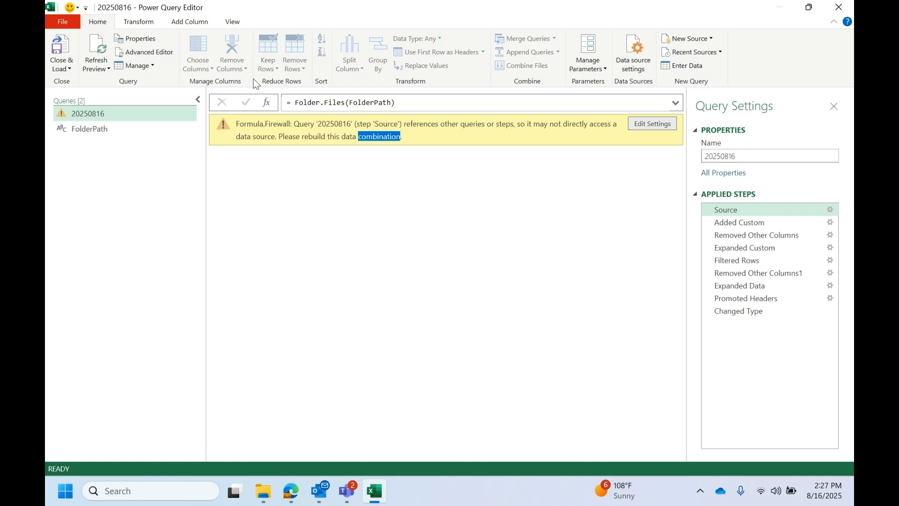
Step: Examine the Source line in the 20250816 query's full M code in the Advanced Editor
{"action": "left_click", "coordinate": [239, 17]}
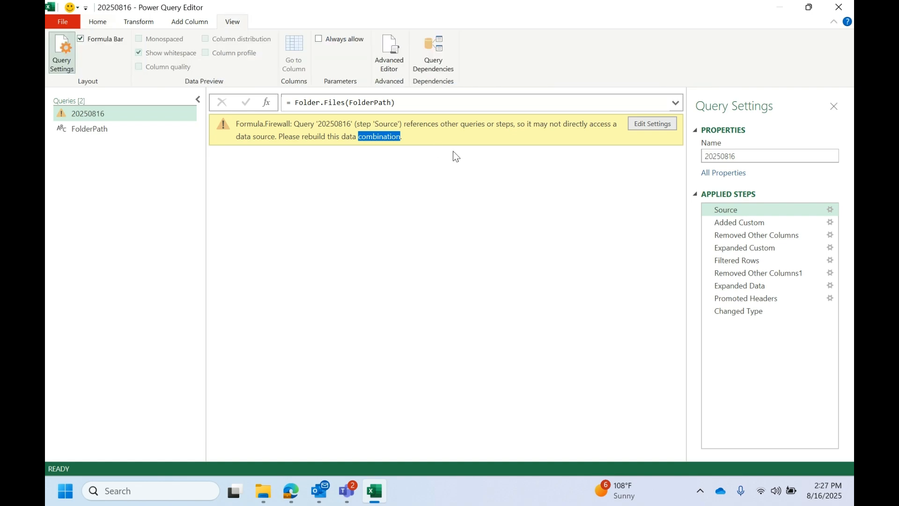
{"action": "left_click", "coordinate": [386, 51]}
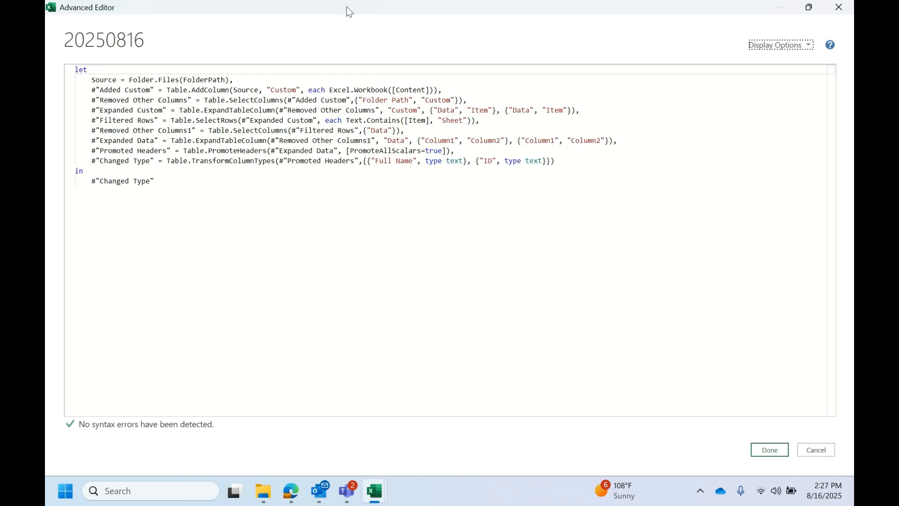
{"action": "left_click_drag", "start_coordinate": [346, 6], "coordinate": [359, 96]}
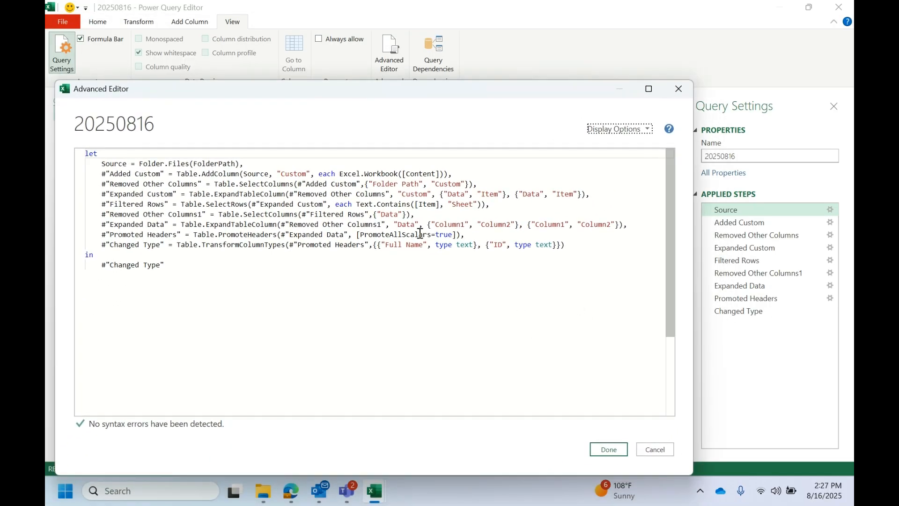
{"action": "left_click", "coordinate": [124, 163]}
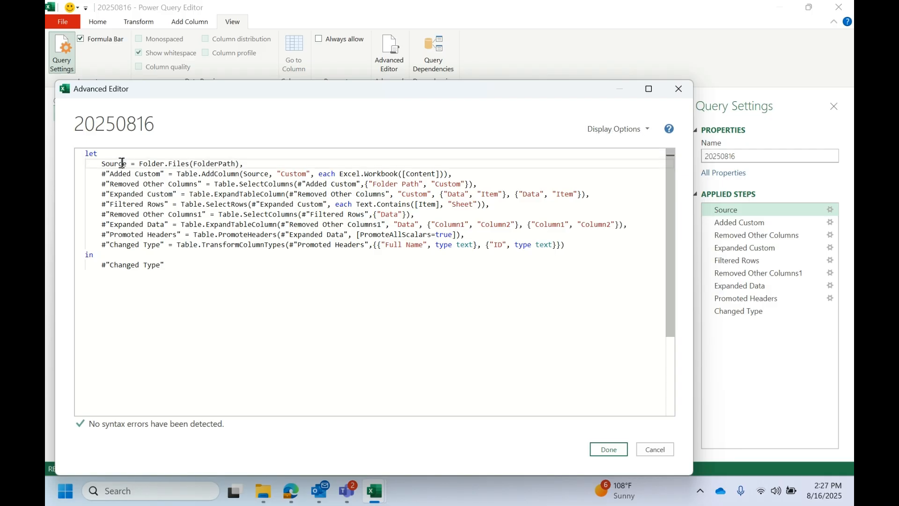
{"action": "left_click", "coordinate": [159, 164]}
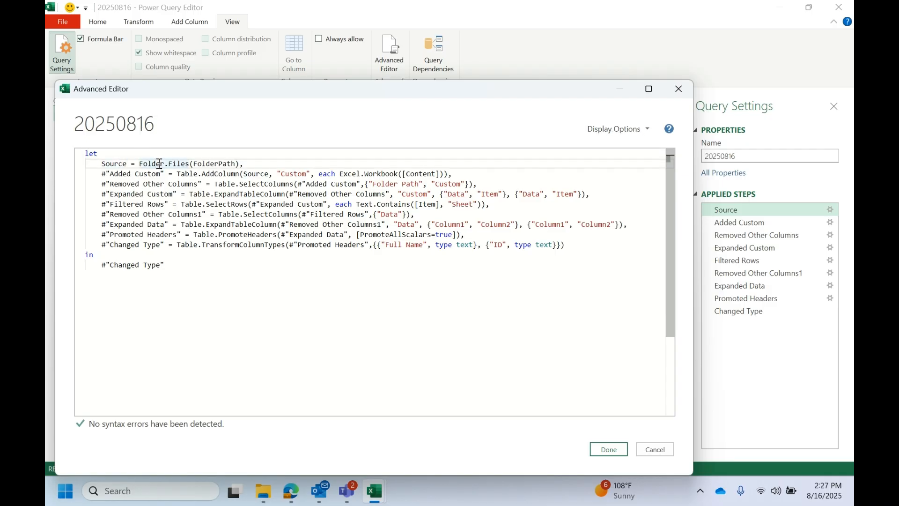
{"action": "left_click", "coordinate": [99, 165]}
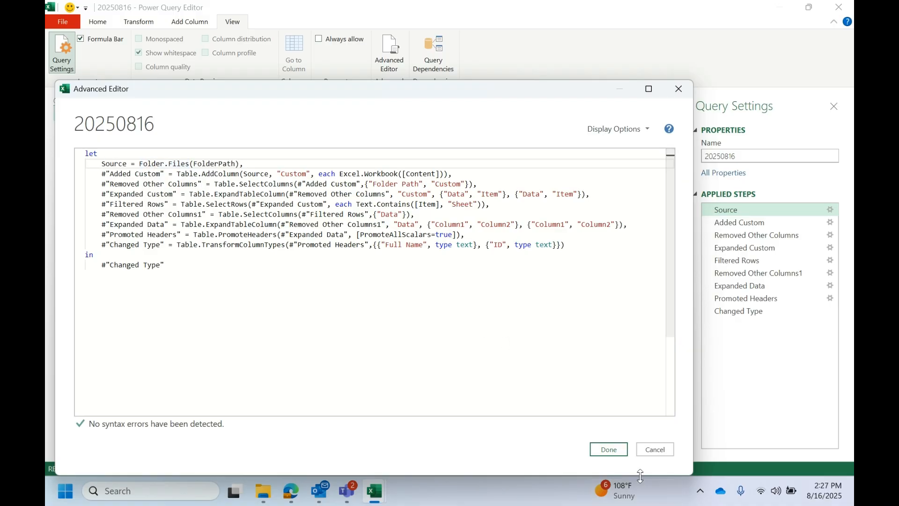
{"action": "left_click", "coordinate": [609, 450]}
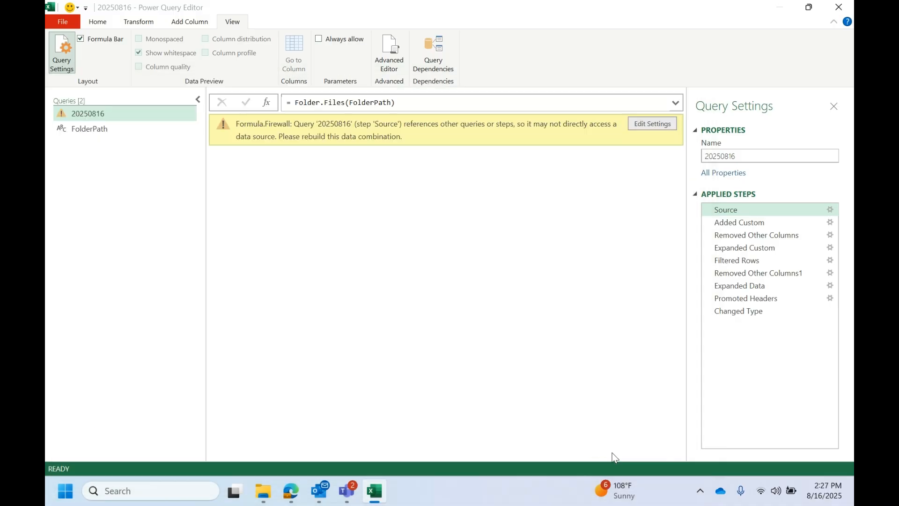
Step: Copy the FolderPath query's entire Source expression, from Excel.CurrentWorkbook() through [Column2], without the equals sign
{"action": "left_click", "coordinate": [94, 128]}
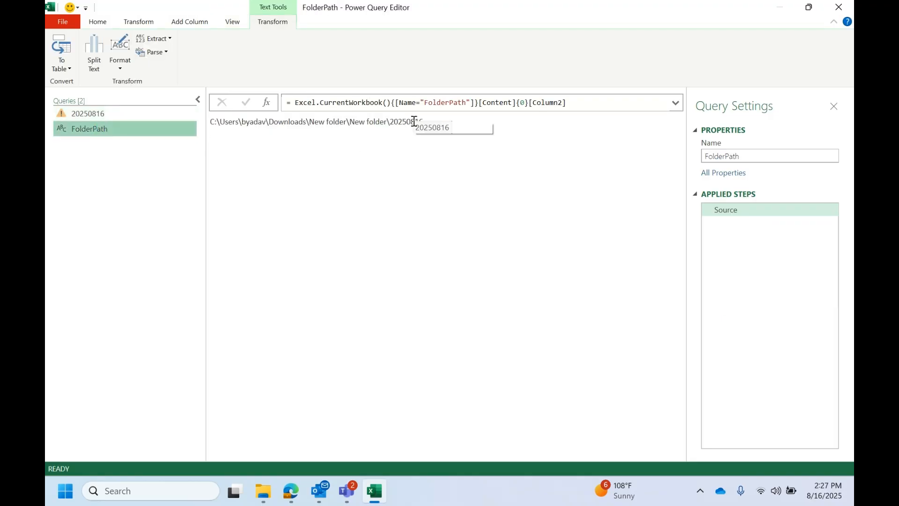
{"action": "left_click", "coordinate": [576, 106]}
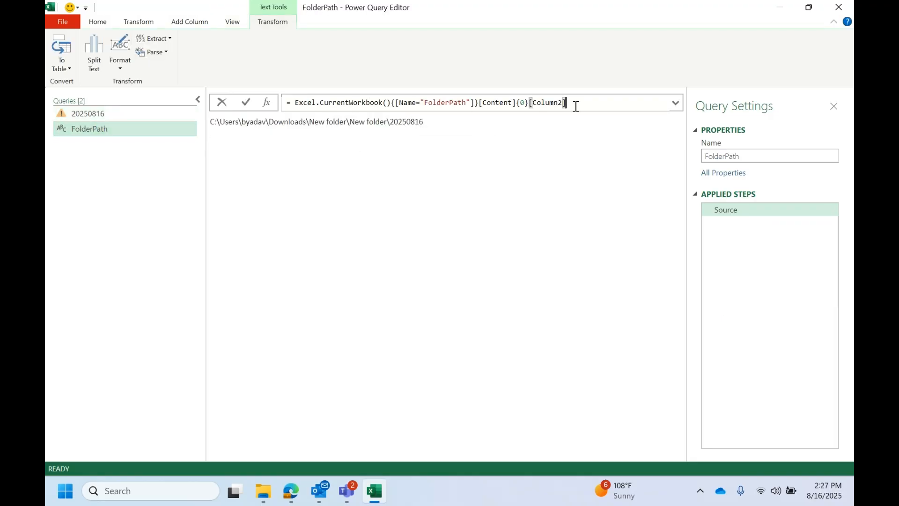
{"action": "key", "text": "shift+Left"}
{"action": "key", "text": "shift+Left"}
{"action": "key", "text": "shift+Left"}
{"action": "key", "text": "shift+Left"}
{"action": "key", "text": "shift+Left"}
{"action": "key", "text": "shift+Left"}
{"action": "key", "text": "shift+Left"}
{"action": "key", "text": "shift+Left"}
{"action": "key", "text": "shift+Left"}
{"action": "key", "text": "shift+Left"}
{"action": "key", "text": "shift+Left"}
{"action": "key", "text": "shift+Left"}
{"action": "key", "text": "shift+Left"}
{"action": "key", "text": "shift+Left"}
{"action": "key", "text": "shift+Left"}
{"action": "key", "text": "shift+Left"}
{"action": "key", "text": "shift+Left"}
{"action": "key", "text": "shift+Left"}
{"action": "key", "text": "shift+Left"}
{"action": "key", "text": "shift+Left"}
{"action": "key", "text": "shift+Left"}
{"action": "key", "text": "shift+Left"}
{"action": "key", "text": "shift+Left"}
{"action": "key", "text": "shift+Left"}
{"action": "key", "text": "shift+Left"}
{"action": "key", "text": "shift+Left"}
{"action": "key", "text": "shift+Left"}
{"action": "key", "text": "shift+Left"}
{"action": "key", "text": "shift+Left"}
{"action": "key", "text": "shift+Left"}
{"action": "key", "text": "shift+Left"}
{"action": "key", "text": "shift+Left"}
{"action": "key", "text": "shift+Left"}
{"action": "key", "text": "shift+Left"}
{"action": "key", "text": "shift+Left"}
{"action": "key", "text": "shift+Left"}
{"action": "key", "text": "shift+Left"}
{"action": "key", "text": "shift+Left"}
{"action": "key", "text": "shift+Left"}
{"action": "key", "text": "shift+Left"}
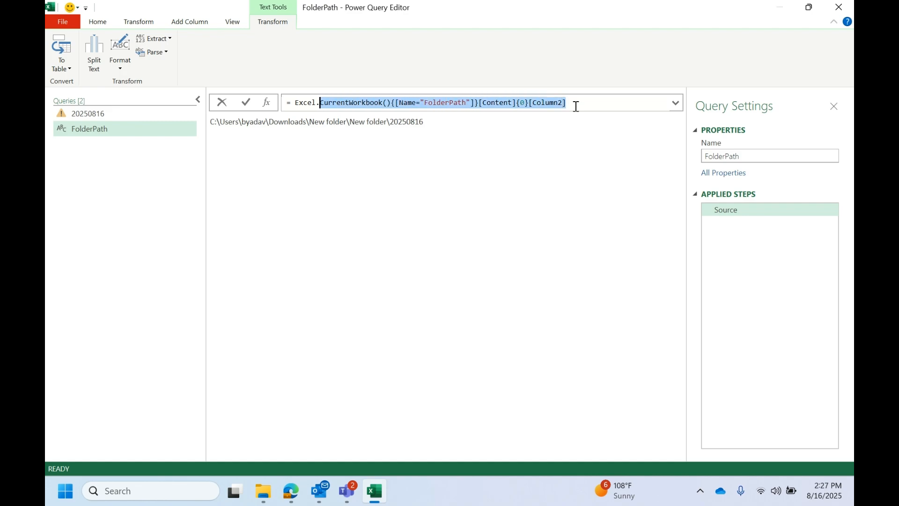
{"action": "key", "text": "shift+Left"}
{"action": "key", "text": "ctrl+c"}
Step: In the 20250816 query's M code, add a FolderLocation variable above Source, set to the copied Excel.CurrentWorkbook expression and ended with a comma
{"action": "left_click", "coordinate": [141, 108]}
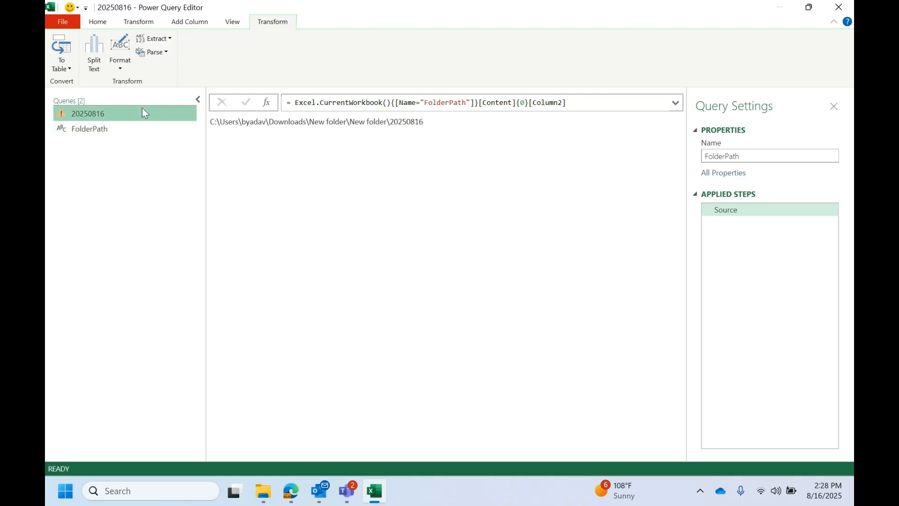
{"action": "left_click", "coordinate": [237, 25]}
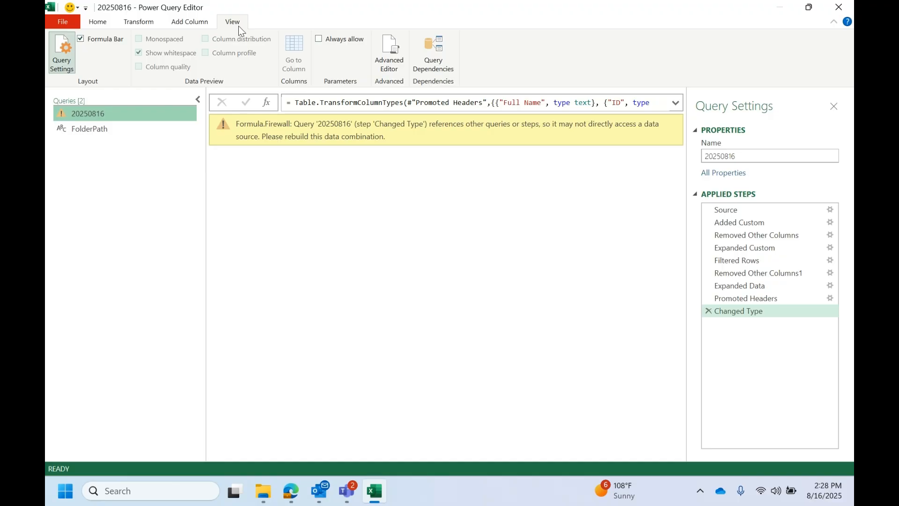
{"action": "left_click", "coordinate": [391, 65]}
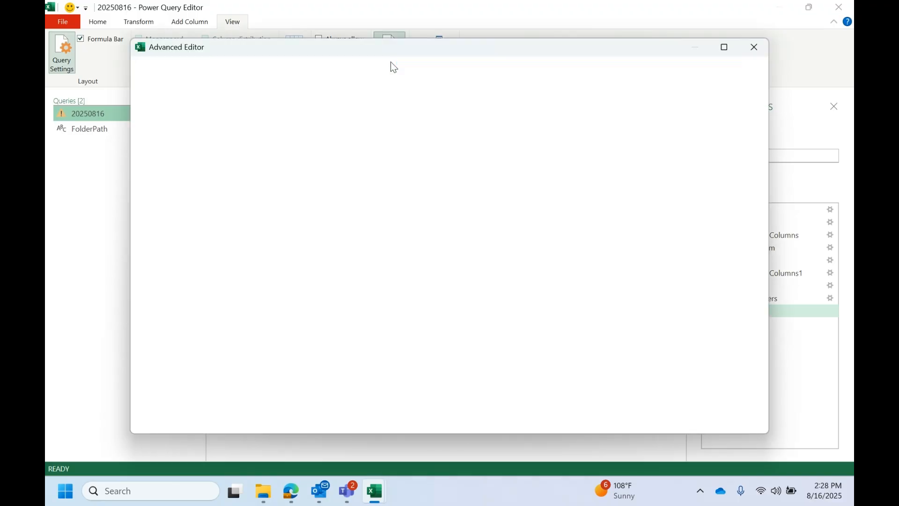
{"action": "left_click", "coordinate": [178, 121]}
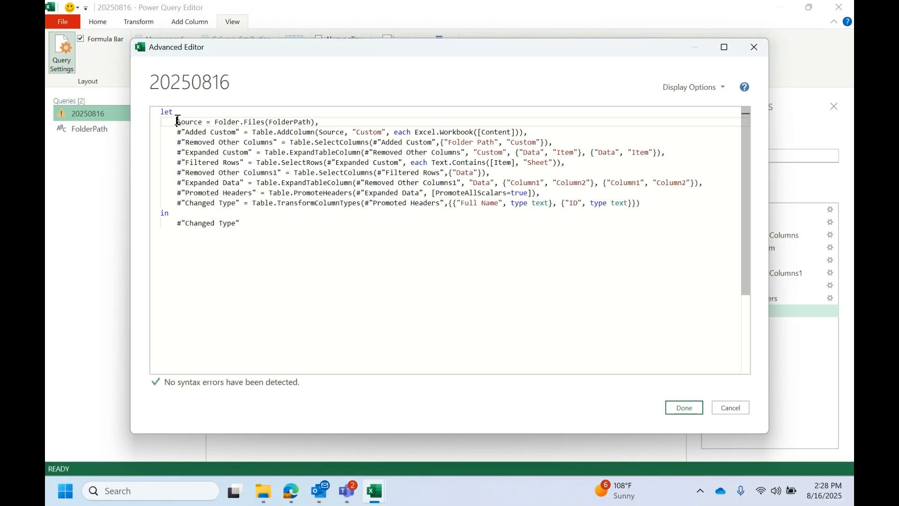
{"action": "key", "text": "Return"}
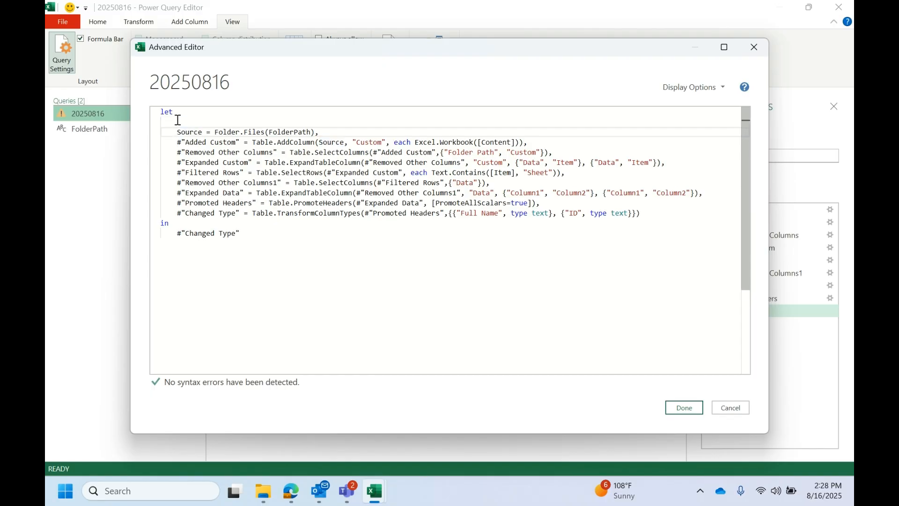
{"action": "left_click", "coordinate": [178, 122]}
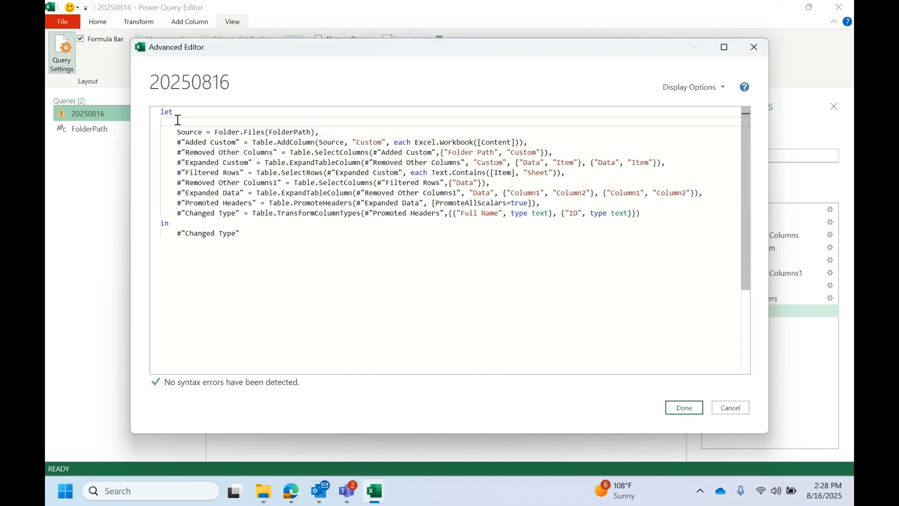
{"action": "type", "text": "F"}
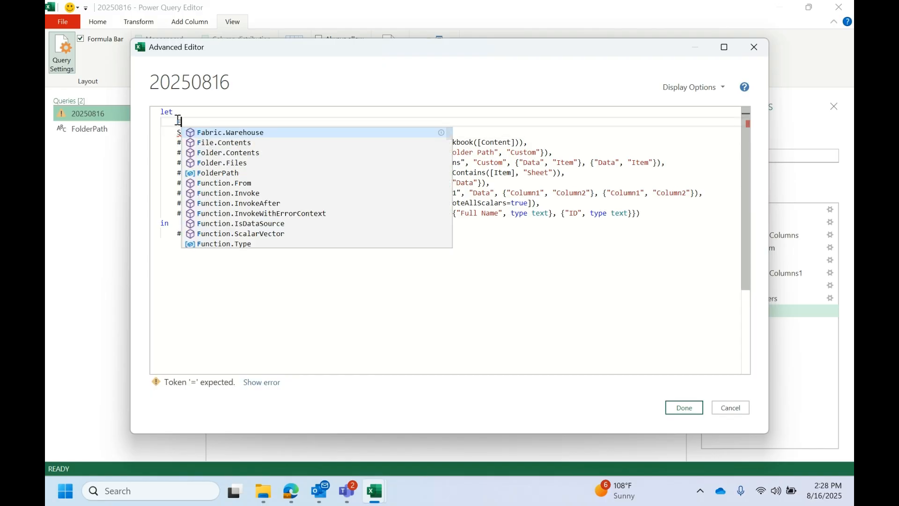
{"action": "type", "text": "o"}
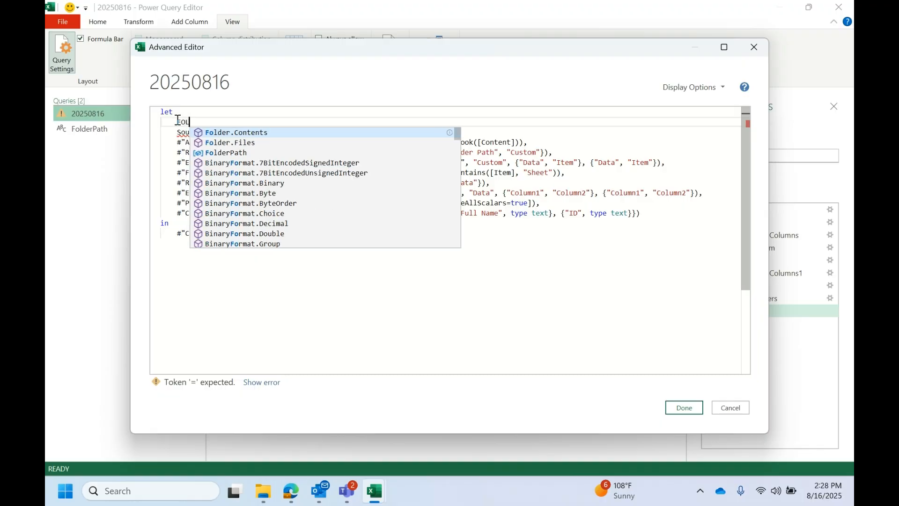
{"action": "type", "text": "l"}
{"action": "key", "text": "BackSpace"}
{"action": "type", "text": "lderLocat"}
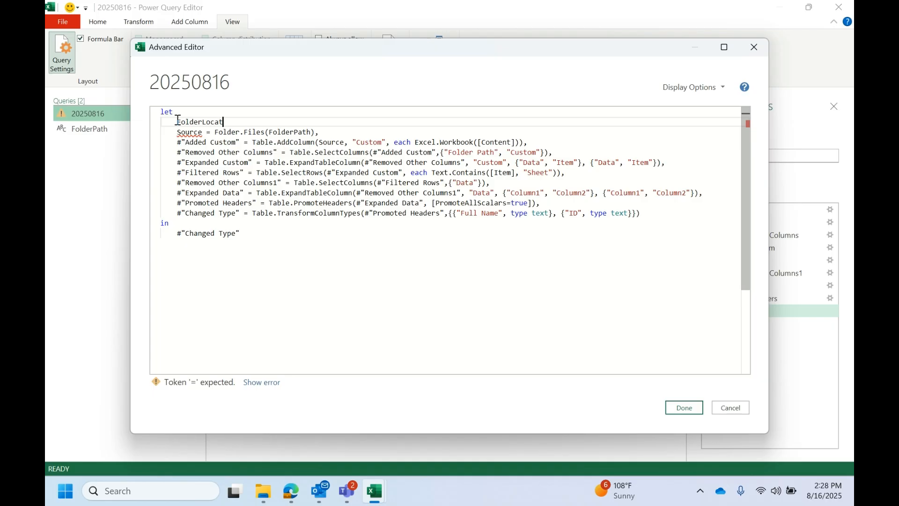
{"action": "type", "text": "ion ="}
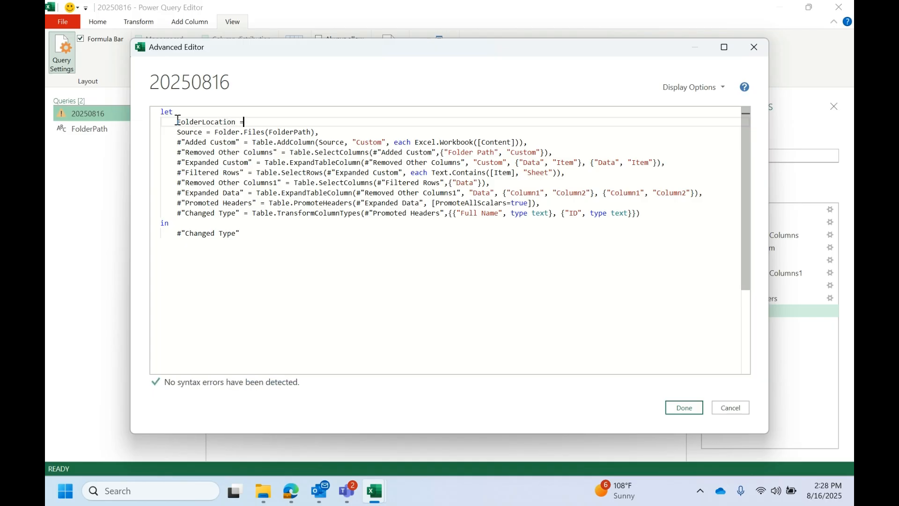
{"action": "key", "text": "ctrl+v"}
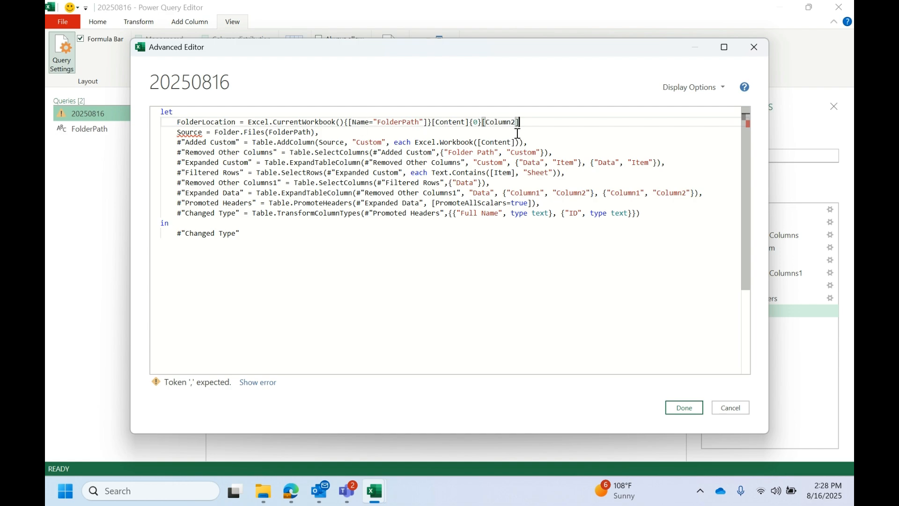
{"action": "type", "text": ","}
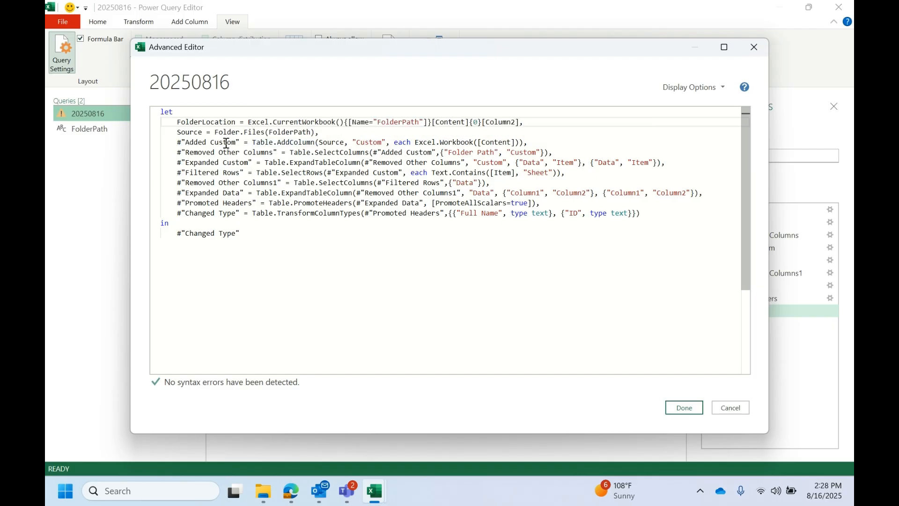
Step: In the 20250816 query's M code, replace the FolderPath argument of Folder.Files in the Source line with FolderLocation and apply the code
{"action": "double_click", "coordinate": [288, 132]}
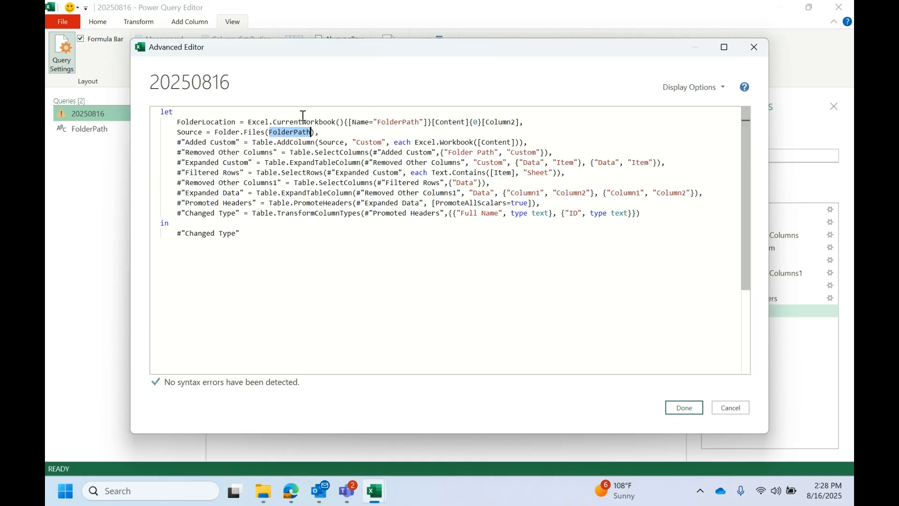
{"action": "left_click", "coordinate": [528, 118]}
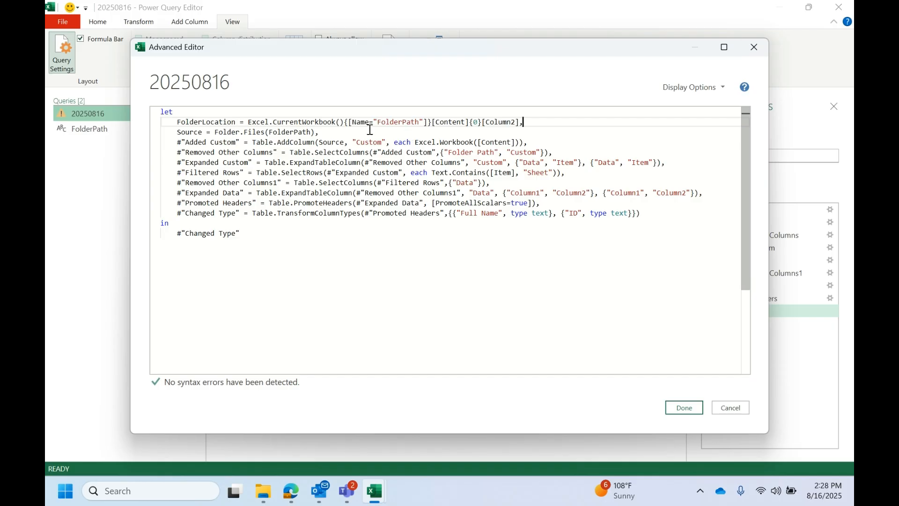
{"action": "left_click", "coordinate": [218, 123]}
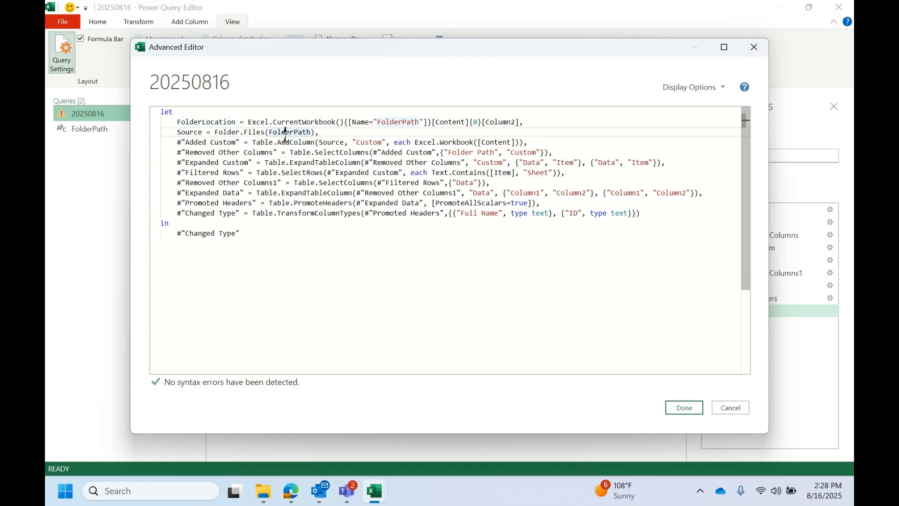
{"action": "double_click", "coordinate": [221, 123]}
{"action": "key", "text": "ctrl+c"}
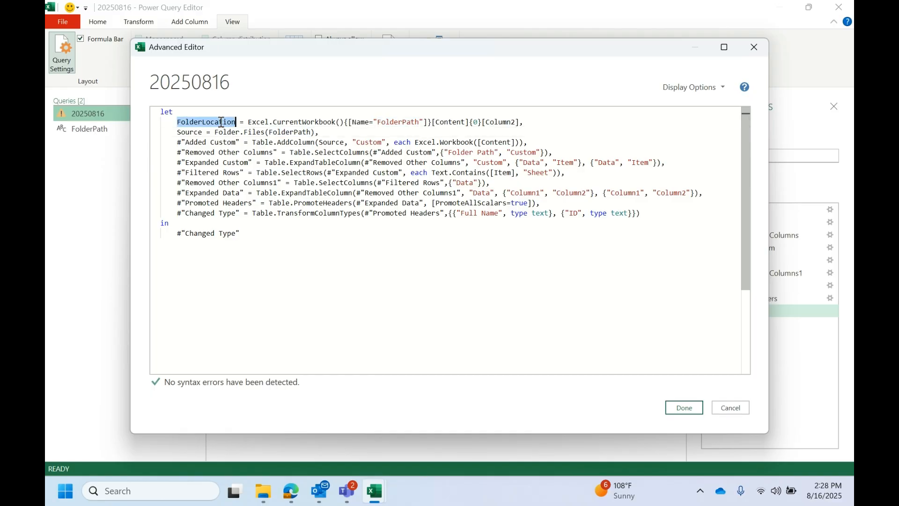
{"action": "double_click", "coordinate": [298, 134]}
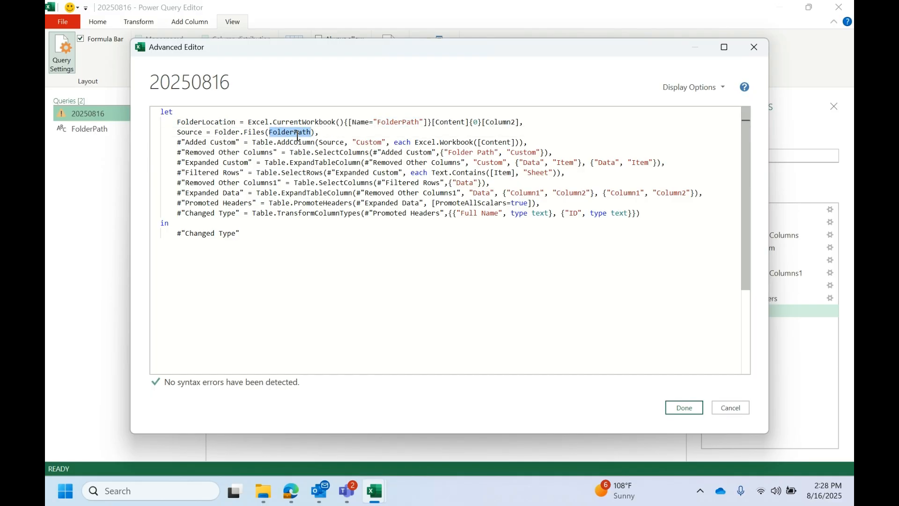
{"action": "key", "text": "ctrl+v"}
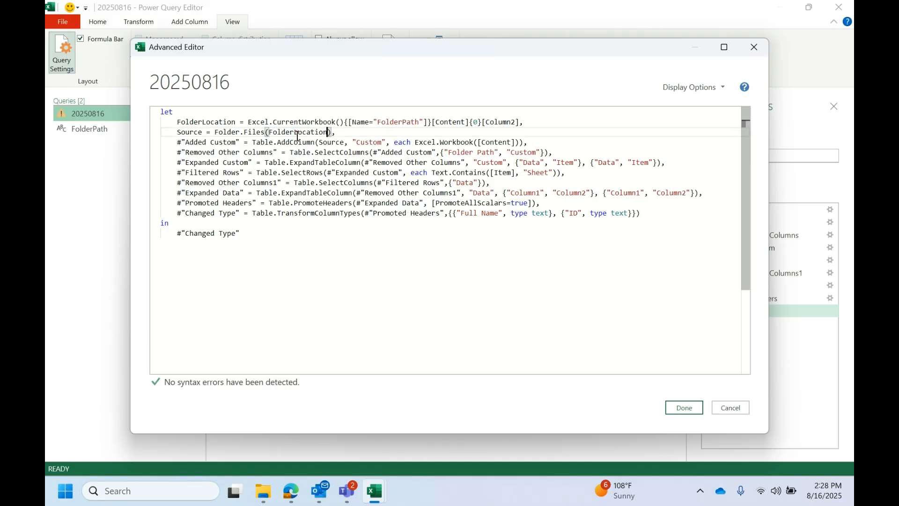
{"action": "left_click", "coordinate": [675, 411]}
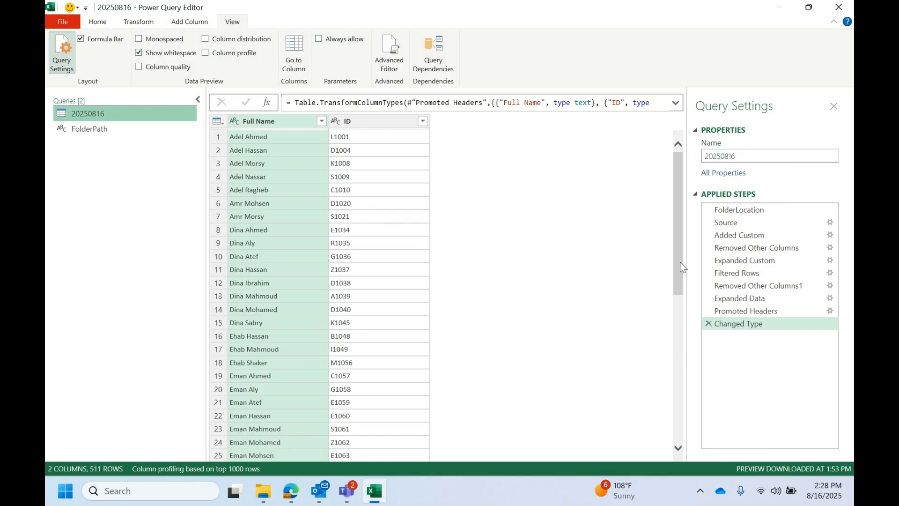
Step: Check the output of the new FolderLocation applied step, return to Changed Type, and close and load the query to the workbook
{"action": "left_click_drag", "start_coordinate": [680, 262], "coordinate": [662, 215]}
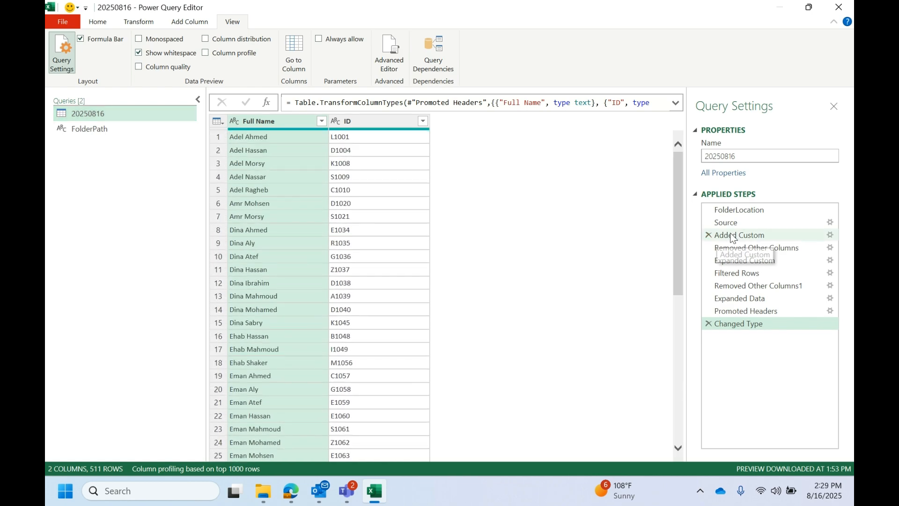
{"action": "left_click", "coordinate": [733, 212]}
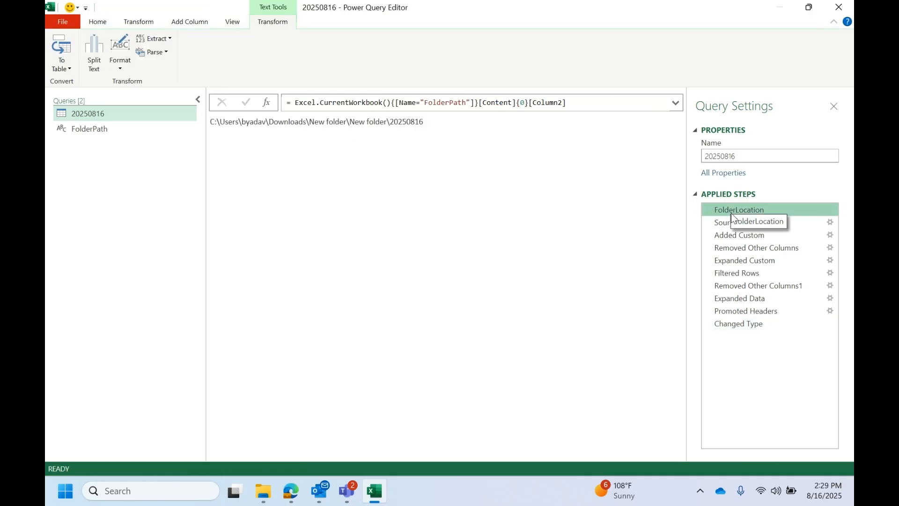
{"action": "left_click", "coordinate": [748, 331]}
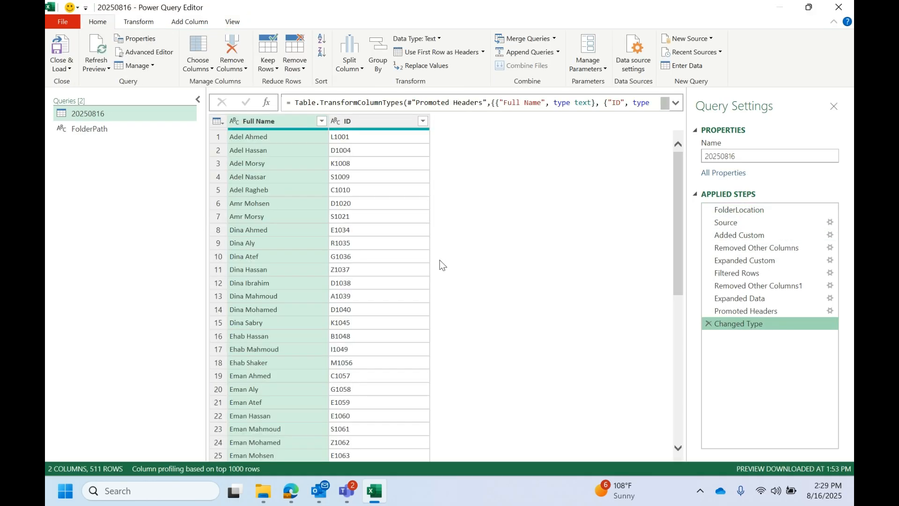
{"action": "left_click", "coordinate": [68, 70]}
{"action": "left_click", "coordinate": [87, 83]}
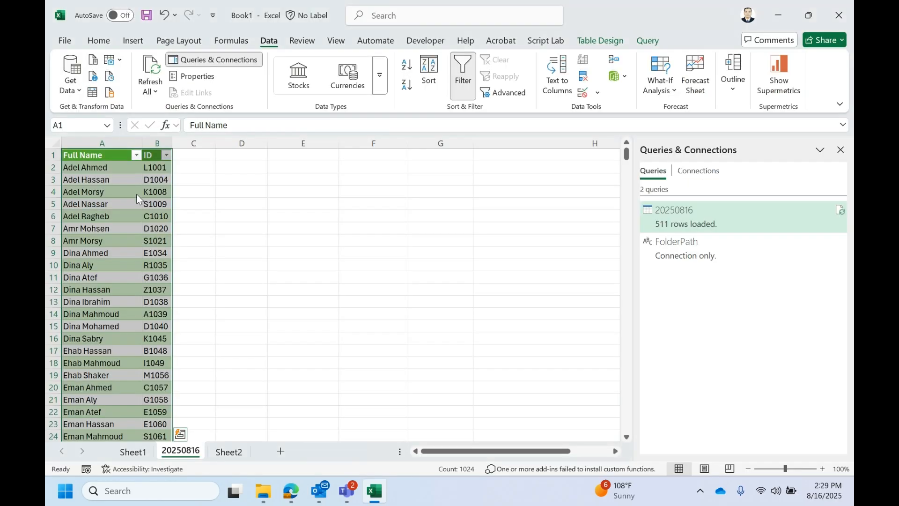
Step: Replace the path in cell B1 of Sheet1 with the full path of the 20250817 folder copied from File Explorer
{"action": "left_click", "coordinate": [120, 212]}
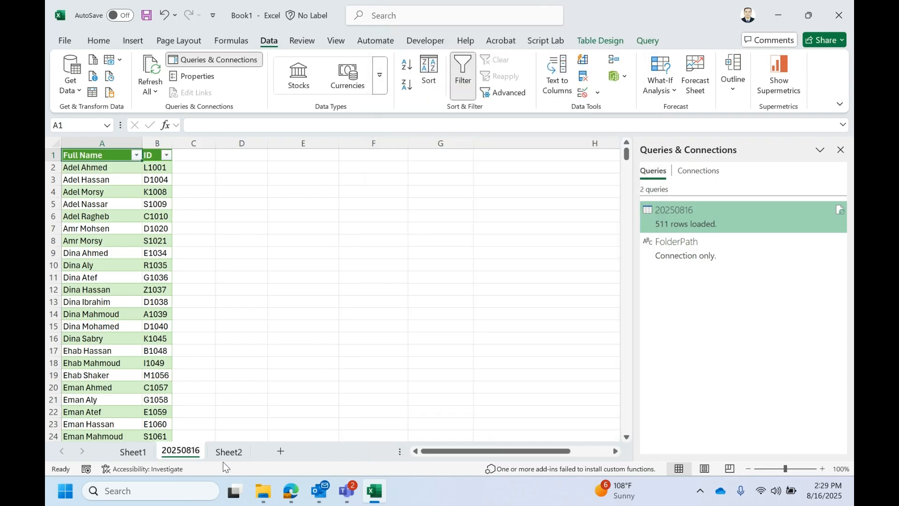
{"action": "left_click", "coordinate": [228, 458]}
{"action": "left_click", "coordinate": [149, 460]}
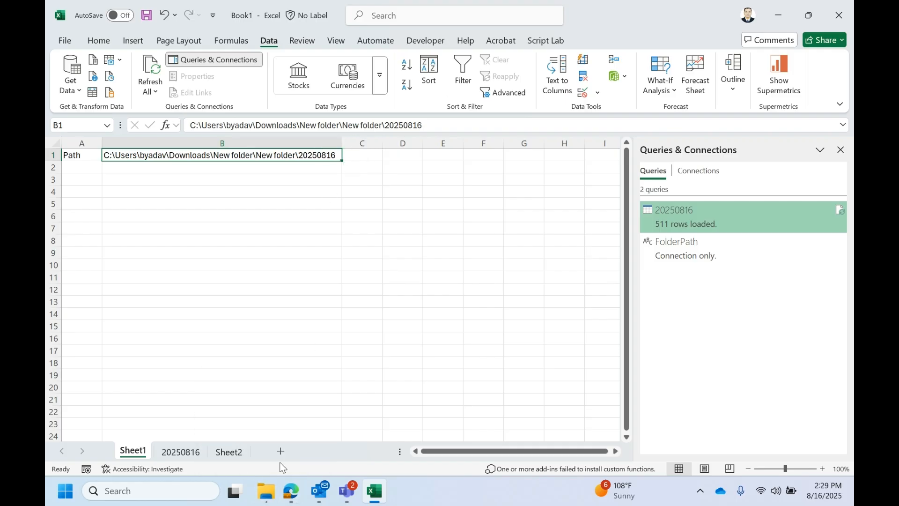
{"action": "left_click", "coordinate": [267, 484]}
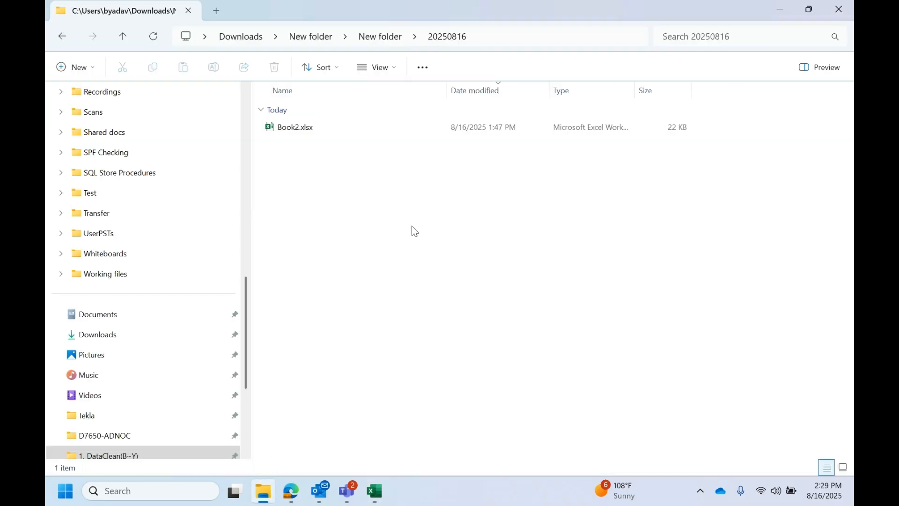
{"action": "left_click", "coordinate": [381, 37]}
{"action": "double_click", "coordinate": [312, 126]}
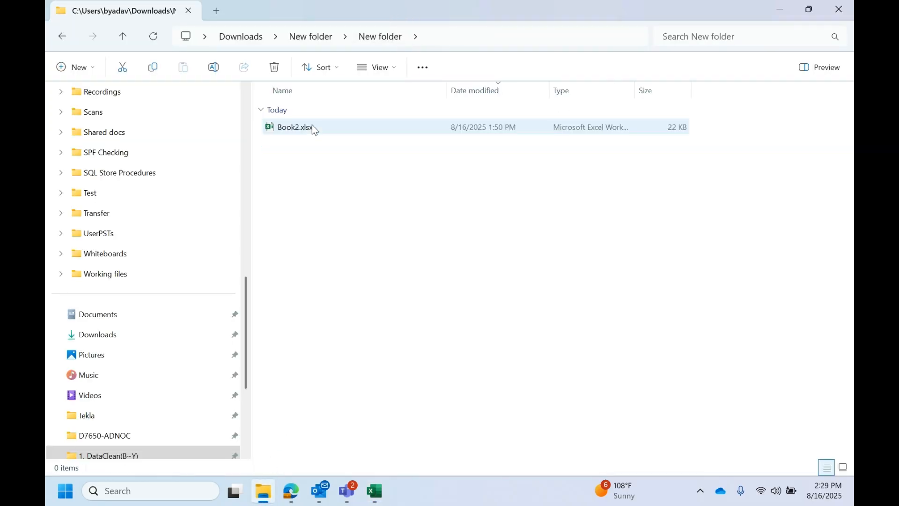
{"action": "left_click", "coordinate": [490, 36]}
{"action": "key", "text": "ctrl+c"}
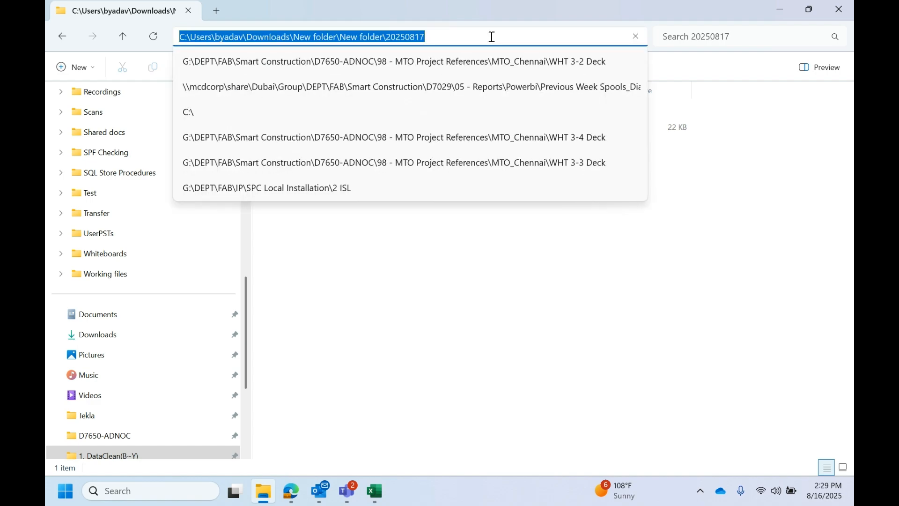
{"action": "left_click", "coordinate": [376, 491]}
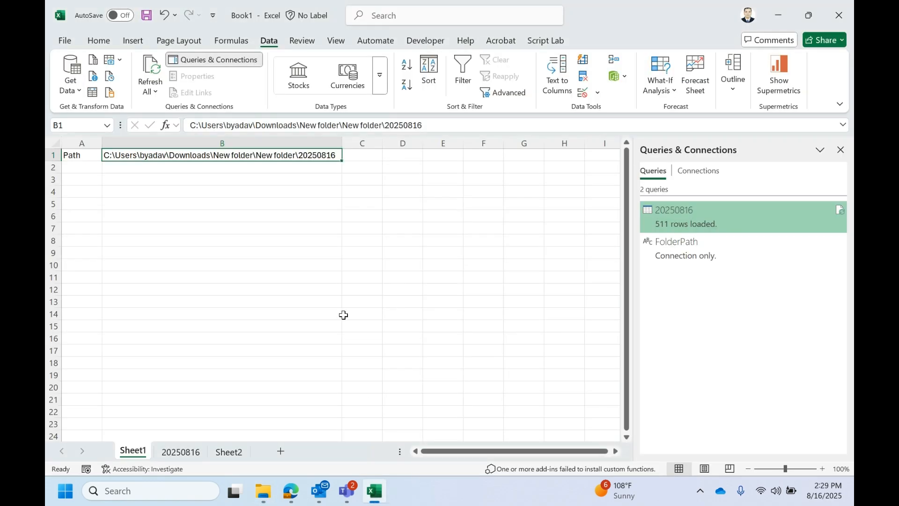
{"action": "key", "text": "ctrl+v"}
Step: Refresh the 20250816 query on its worksheet so it loads data from the new folder path
{"action": "left_click", "coordinate": [184, 452]}
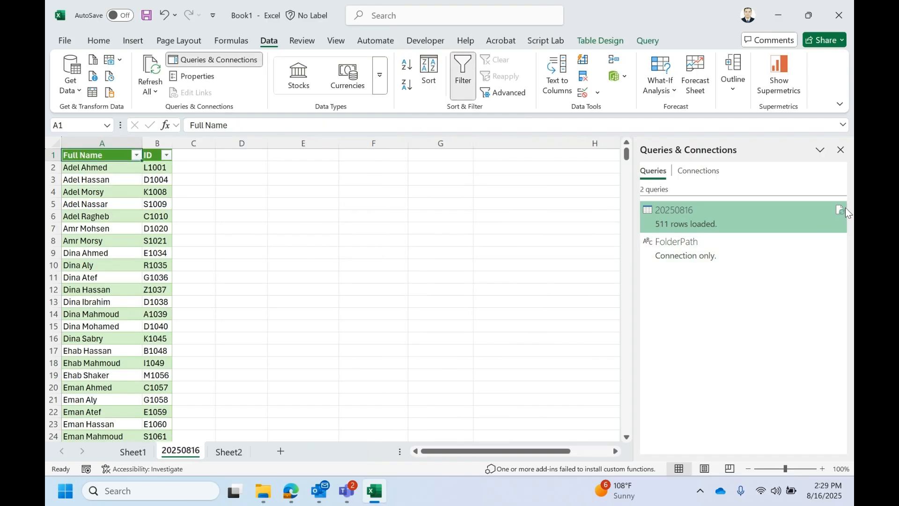
{"action": "mouse_move", "coordinate": [846, 210]}
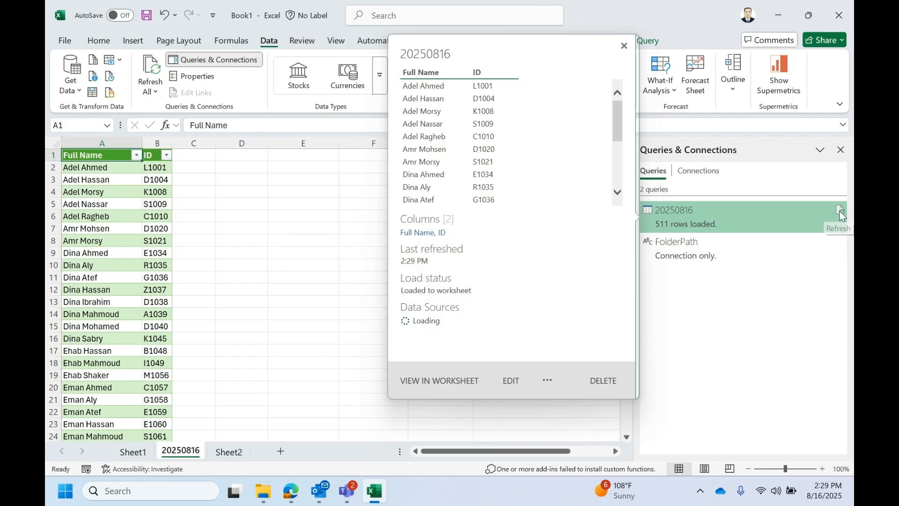
{"action": "left_click", "coordinate": [839, 211]}
{"action": "mouse_move", "coordinate": [840, 212]}
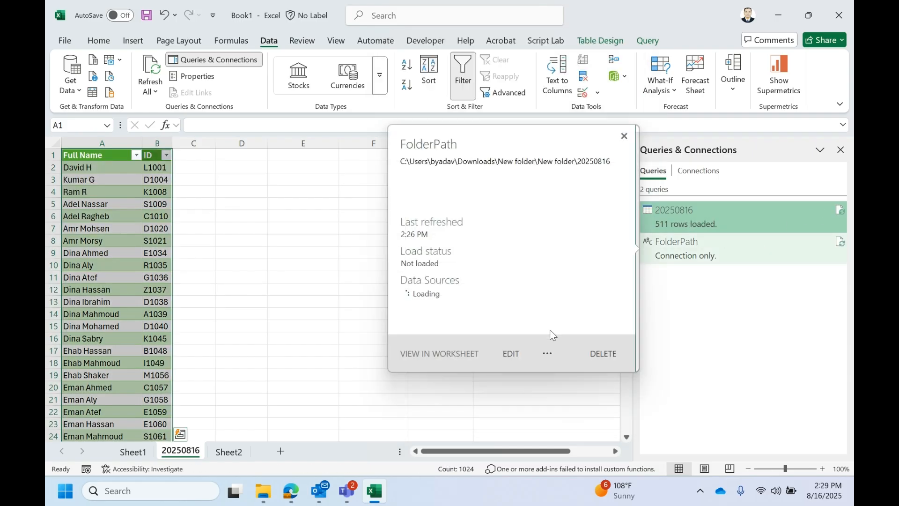
Step: Open Book2.xlsx from the 20250817 folder and delete every table row on Sheet1 from row 6 down
{"action": "left_click", "coordinate": [777, 11]}
{"action": "left_click", "coordinate": [478, 304]}
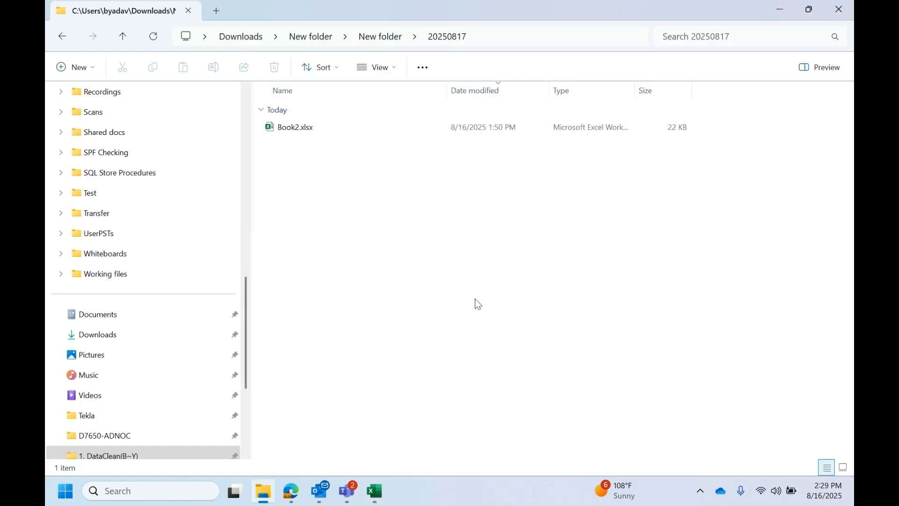
{"action": "left_click", "coordinate": [312, 130]}
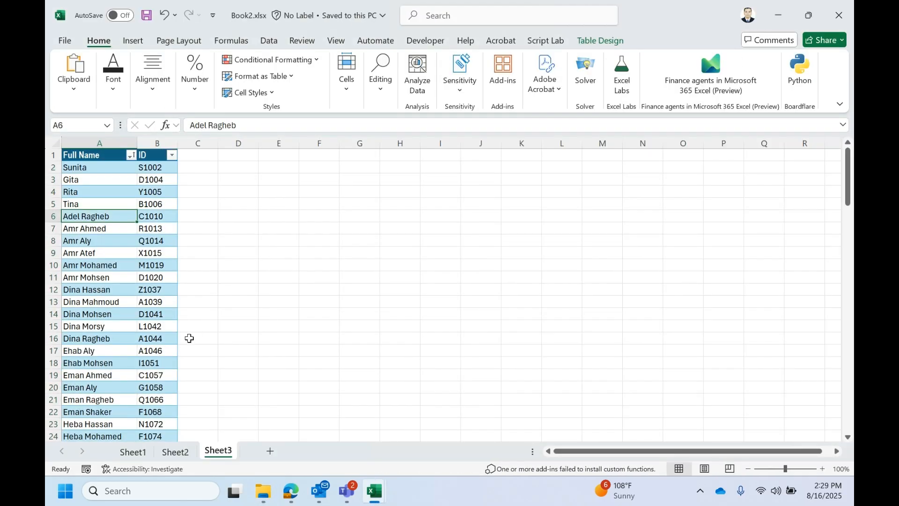
{"action": "left_click", "coordinate": [133, 452]}
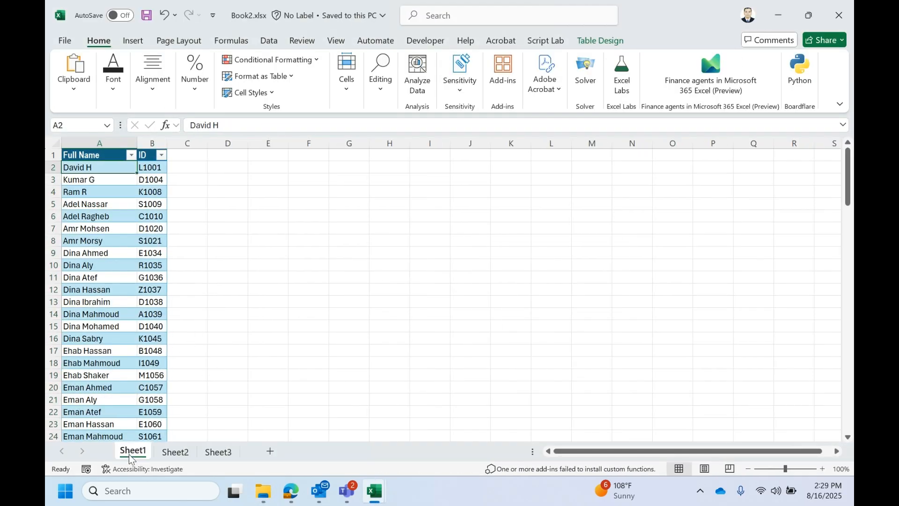
{"action": "left_click", "coordinate": [57, 217]}
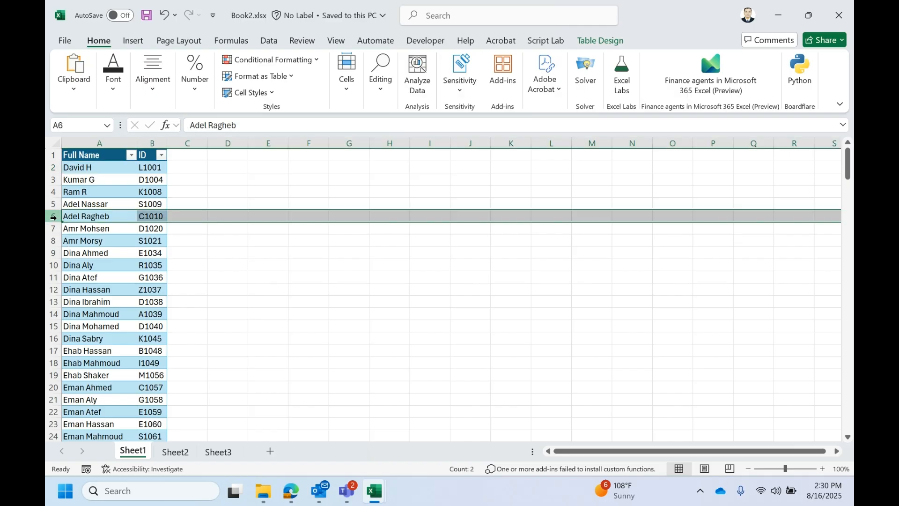
{"action": "key", "text": "ctrl+shift+Down"}
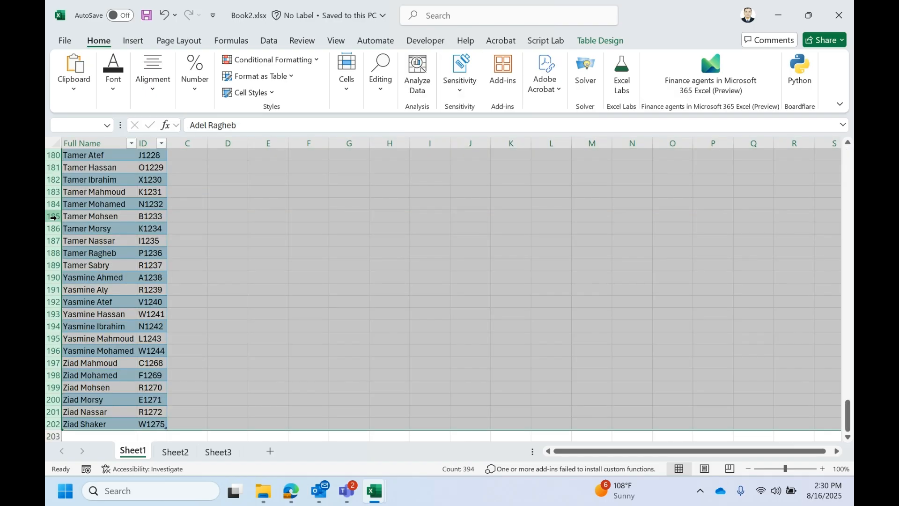
{"action": "key", "text": "ctrl+minus"}
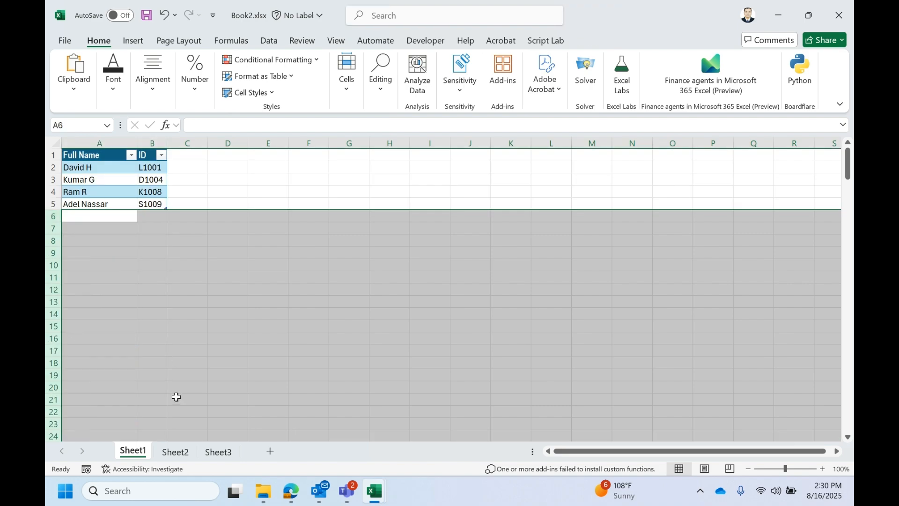
Step: Delete every table row from row 6 down on both Sheet2 and Sheet3 of Book2.xlsx
{"action": "left_click", "coordinate": [175, 452]}
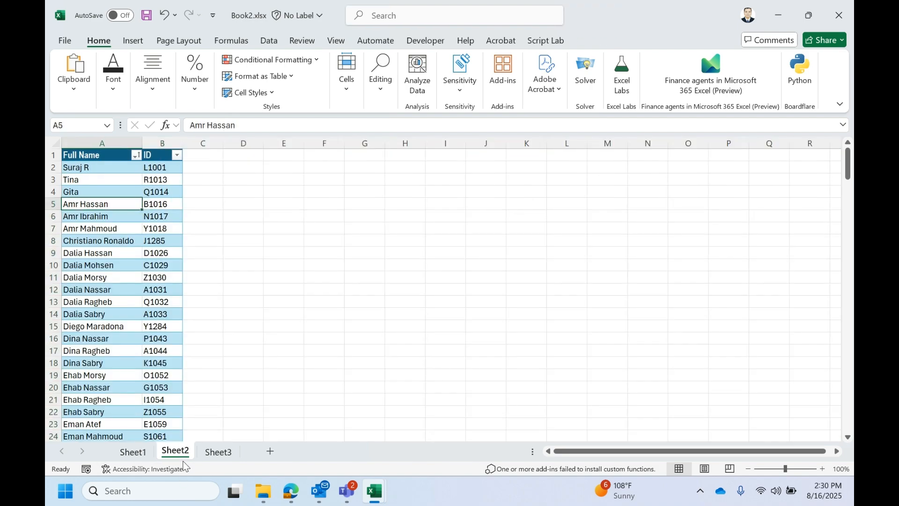
{"action": "left_click", "coordinate": [52, 215]}
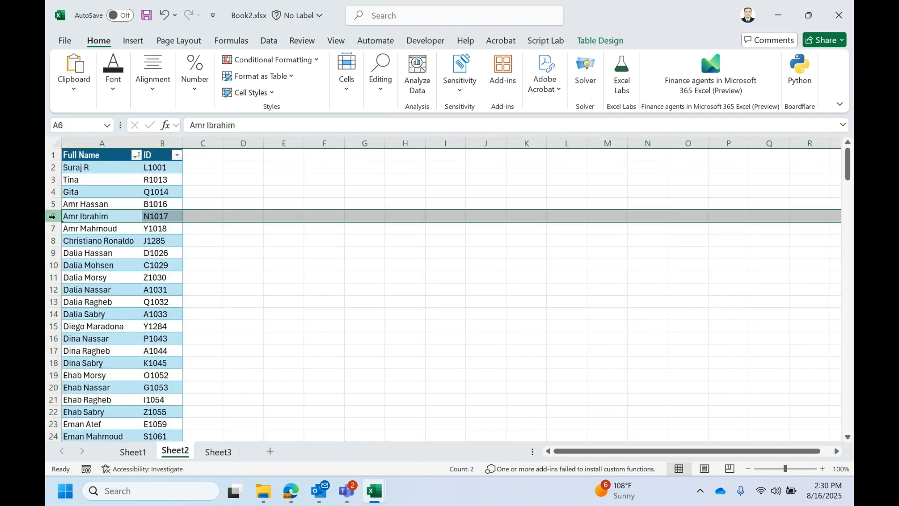
{"action": "key", "text": "ctrl+shift+Down"}
{"action": "key", "text": "ctrl+minus"}
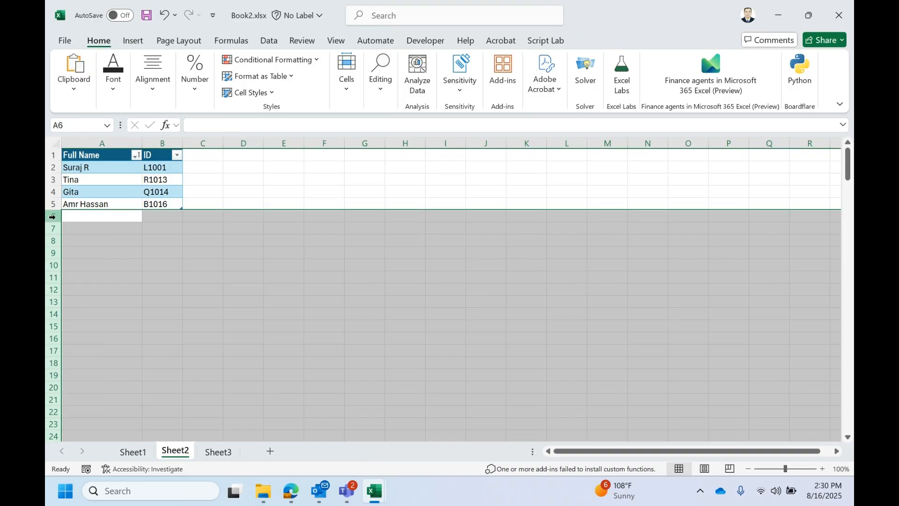
{"action": "left_click", "coordinate": [218, 452]}
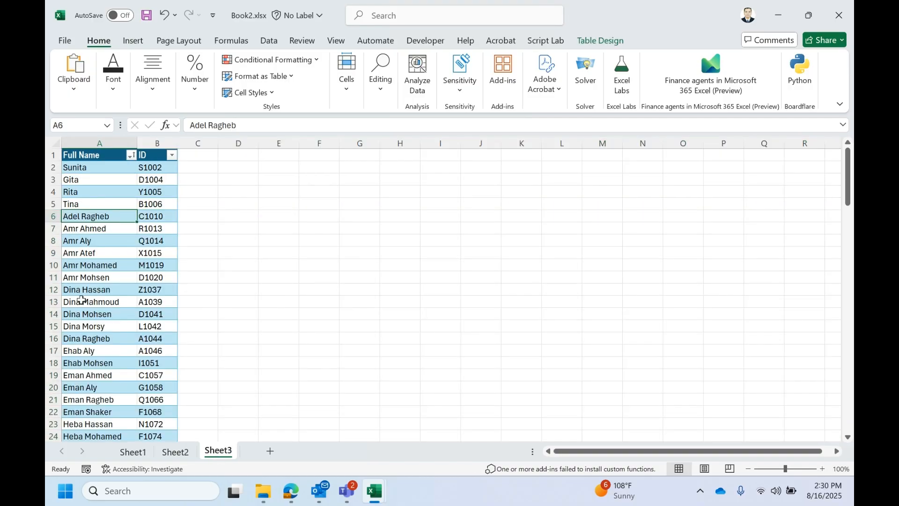
{"action": "left_click", "coordinate": [50, 216]}
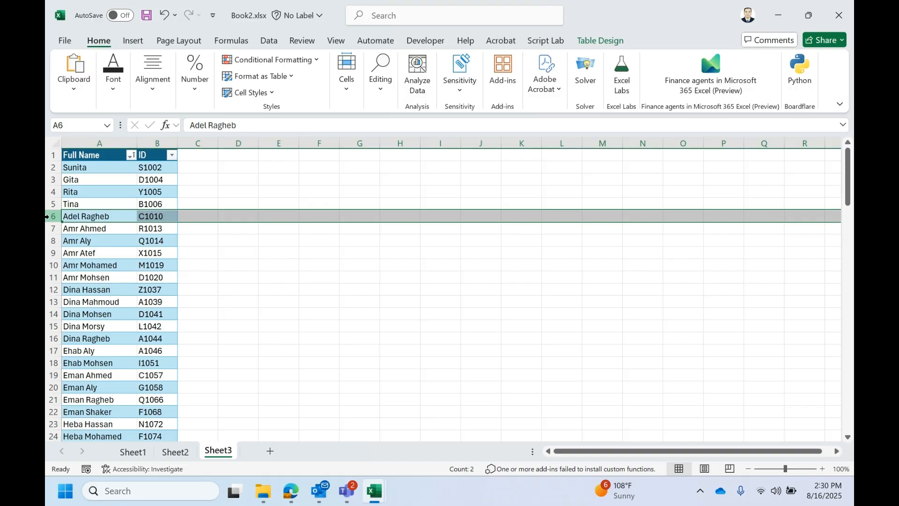
{"action": "key", "text": "ctrl+shift+Down"}
{"action": "key", "text": "ctrl+minus"}
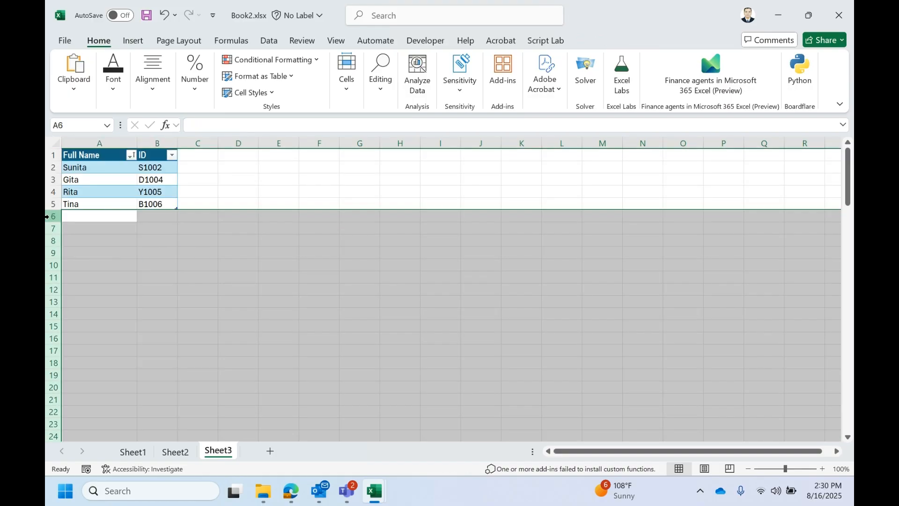
Step: Return to Sheet1 of Book2.xlsx, save the workbook and close it
{"action": "left_click", "coordinate": [132, 452]}
{"action": "left_click", "coordinate": [233, 188]}
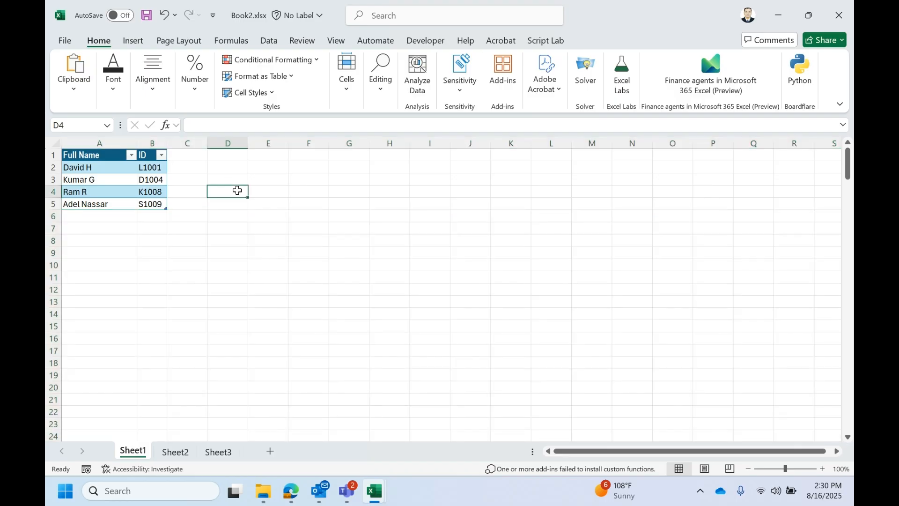
{"action": "key", "text": "ctrl+s"}
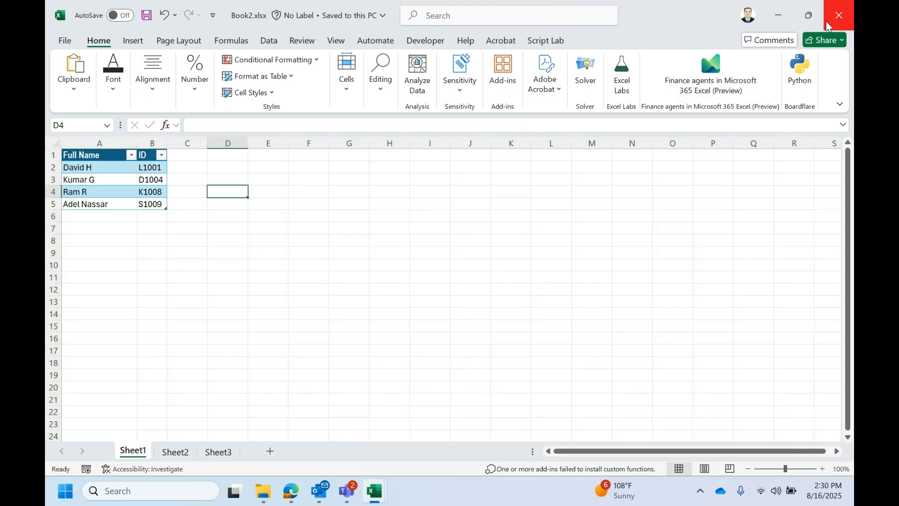
{"action": "left_click", "coordinate": [841, 15]}
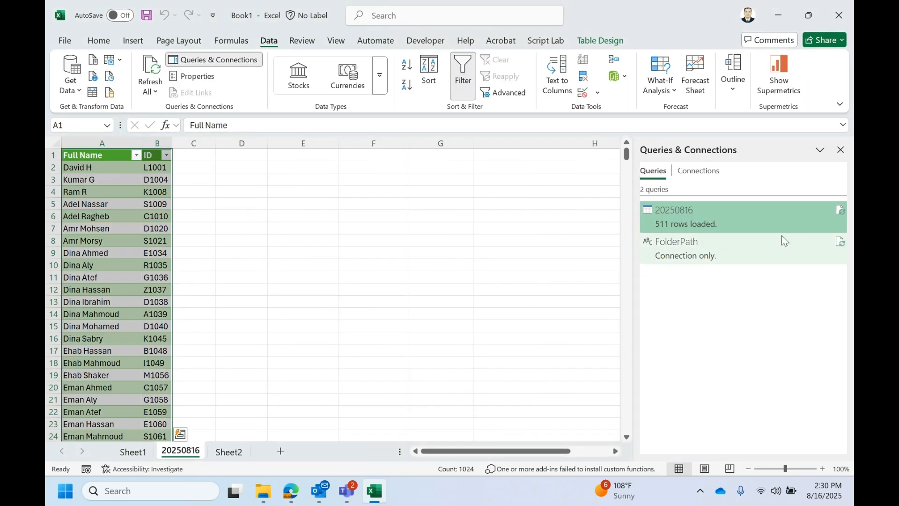
Step: Refresh the 20250816 query so its table reloads the shortened sheets of Book2.xlsx
{"action": "left_click", "coordinate": [841, 211]}
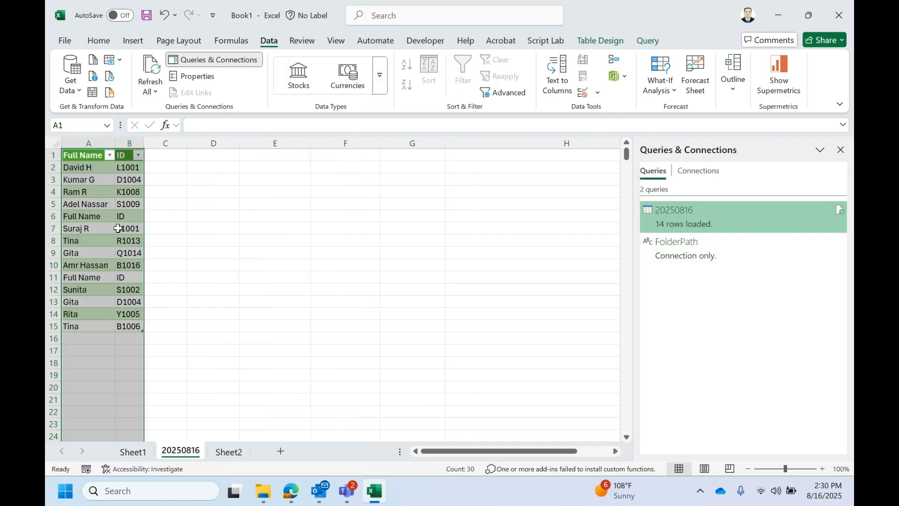
{"action": "left_click", "coordinate": [126, 179]}
Step: Examine the reloaded Full Name and ID rows from row 2 down to the table's end to check the combined sheet data
{"action": "left_click", "coordinate": [96, 165]}
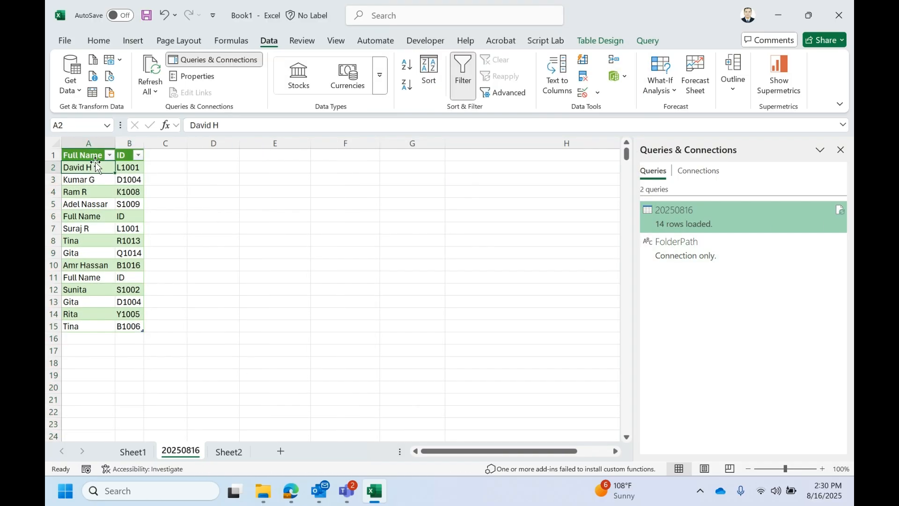
{"action": "key", "text": "shift+Down"}
{"action": "key", "text": "shift+Down"}
{"action": "key", "text": "shift+Down"}
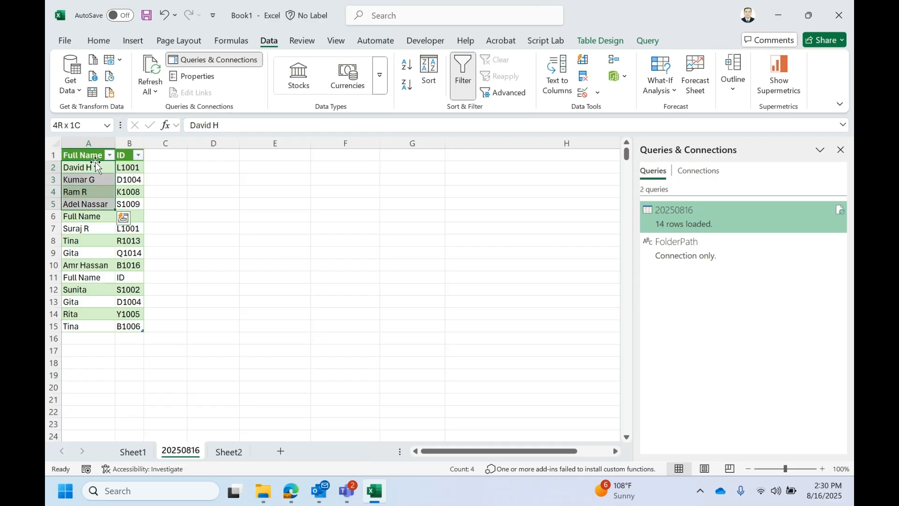
{"action": "key", "text": "shift+Right"}
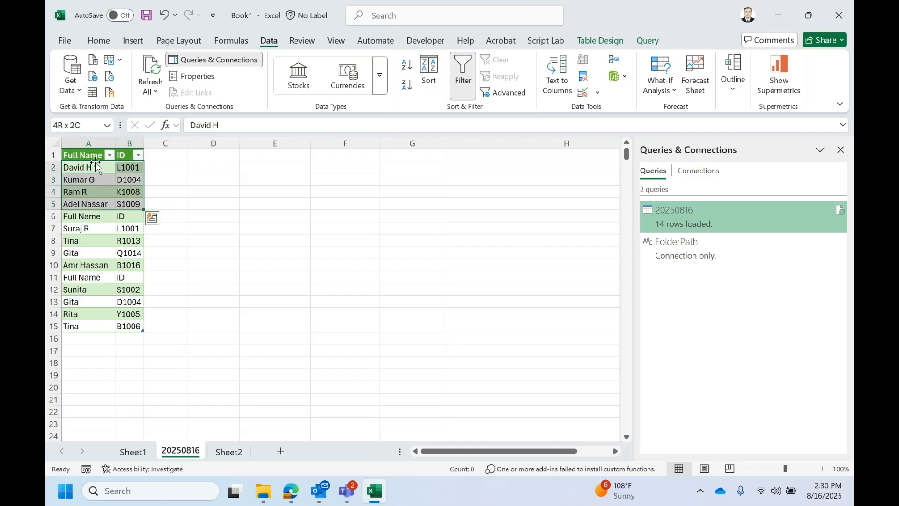
{"action": "key", "text": "shift+Down"}
{"action": "key", "text": "shift+Down"}
{"action": "key", "text": "shift+Down"}
{"action": "key", "text": "shift+Down"}
{"action": "key", "text": "shift+Down"}
{"action": "key", "text": "shift+Down"}
{"action": "key", "text": "shift+Down"}
{"action": "key", "text": "shift+Down"}
{"action": "key", "text": "shift+Down"}
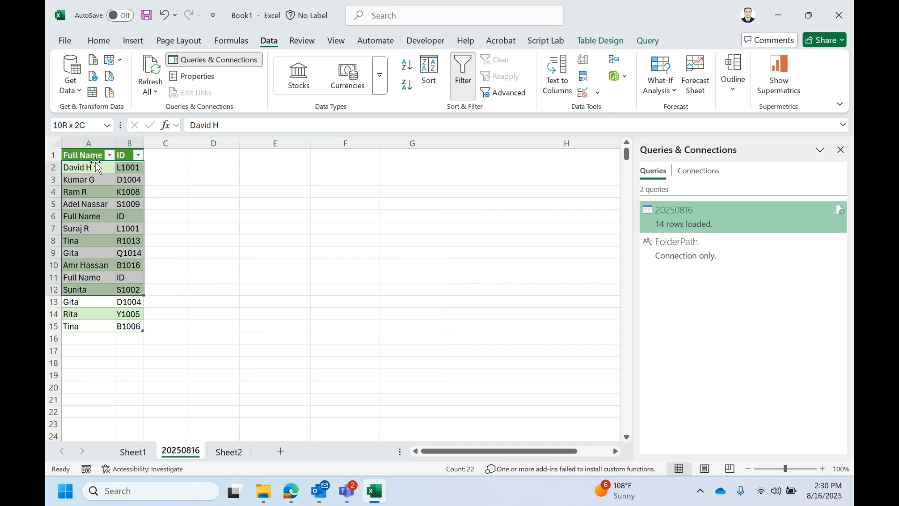
{"action": "key", "text": "shift+Down"}
{"action": "key", "text": "shift+Down"}
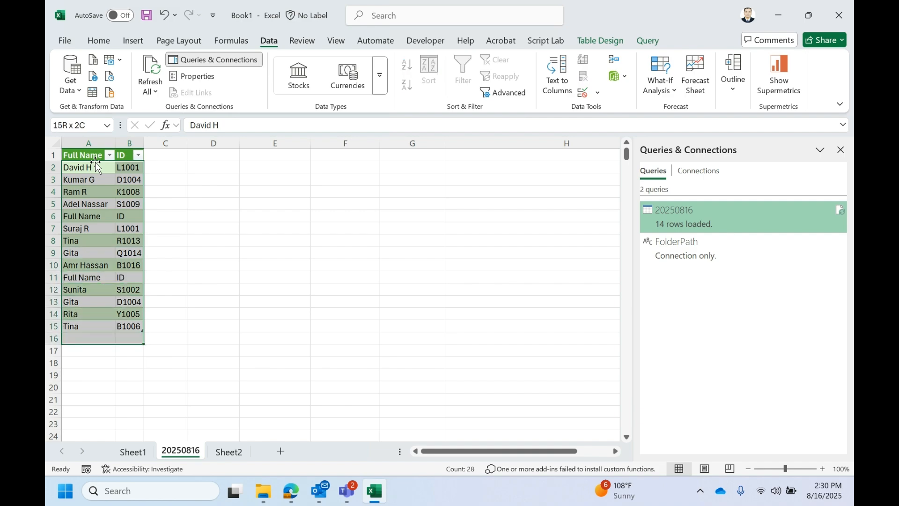
{"action": "left_click", "coordinate": [94, 195]}
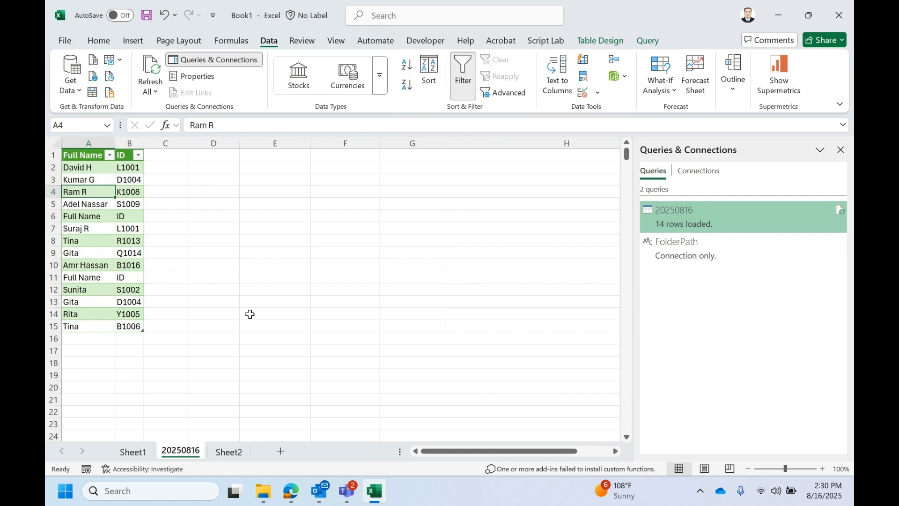
{"action": "mouse_move", "coordinate": [291, 490]}
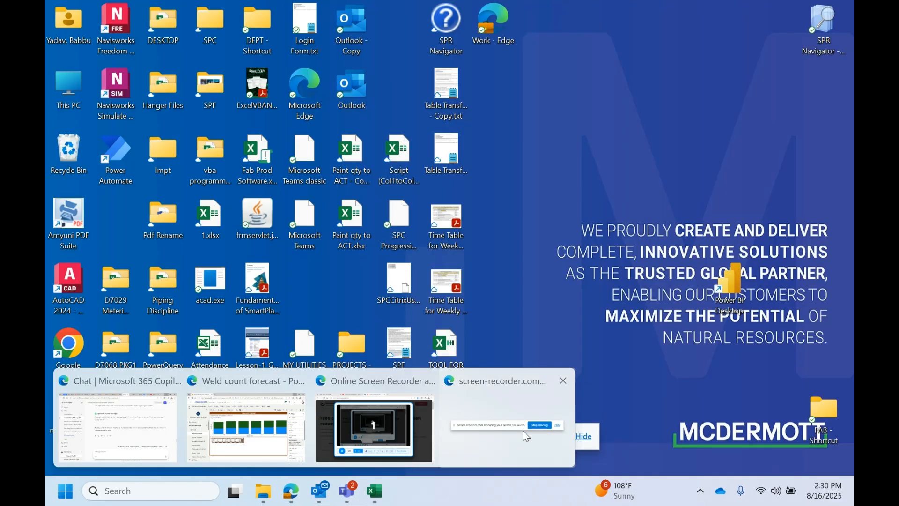
{"action": "left_click", "coordinate": [525, 431]}
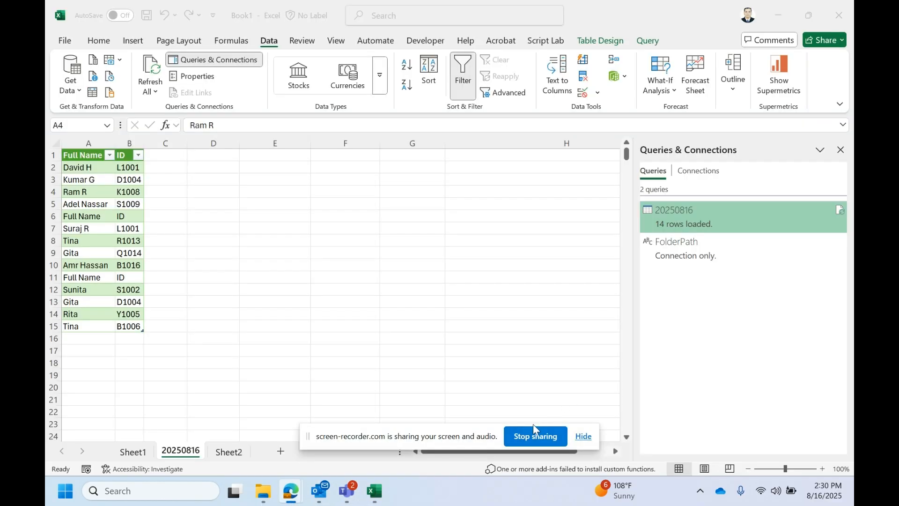